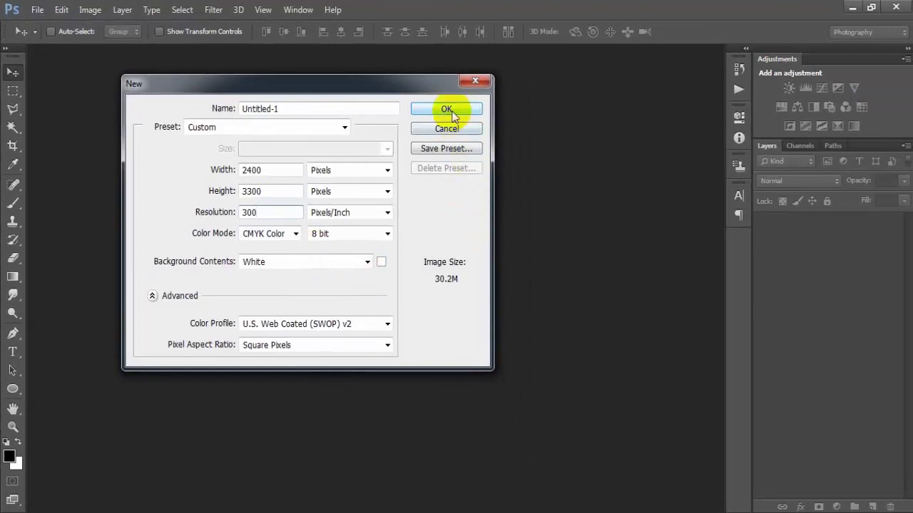
- Create a 2400 × 3300 pixel CMYK document at 300 pixels/inch with a white background and dock its window
{"action": "left_click", "coordinate": [446, 109]}
{"action": "left_click_drag", "start_coordinate": [189, 63], "coordinate": [299, 52]}
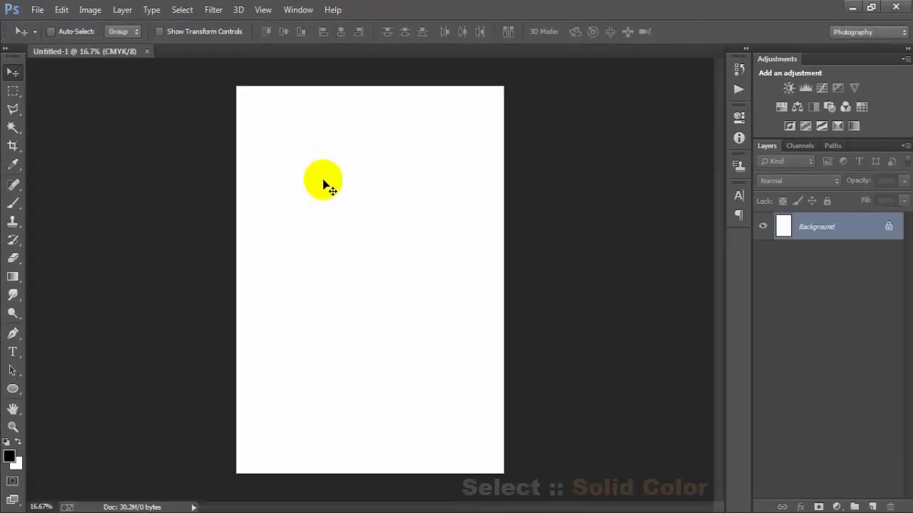
- Add a Solid Color fill layer in dark gray #303030 above the background
{"action": "left_click", "coordinate": [837, 499]}
{"action": "left_click", "coordinate": [826, 198]}
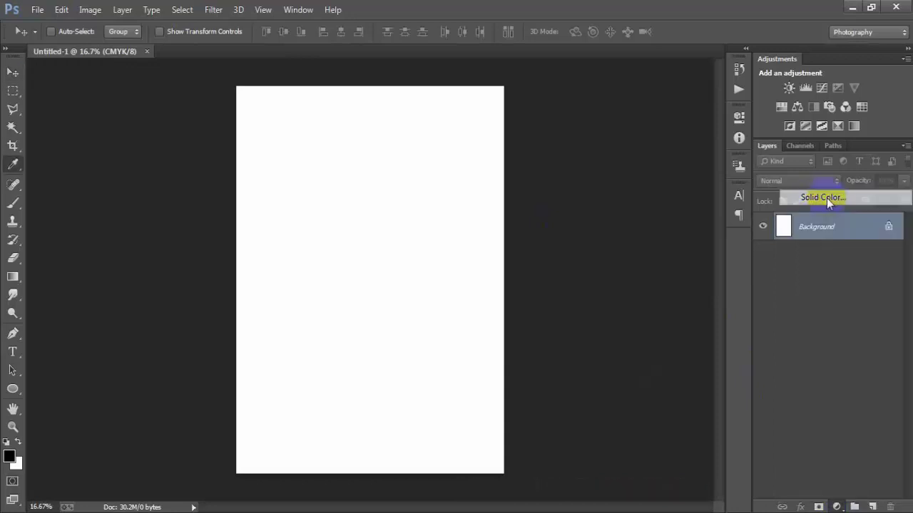
{"action": "left_click_drag", "start_coordinate": [556, 204], "coordinate": [410, 218]}
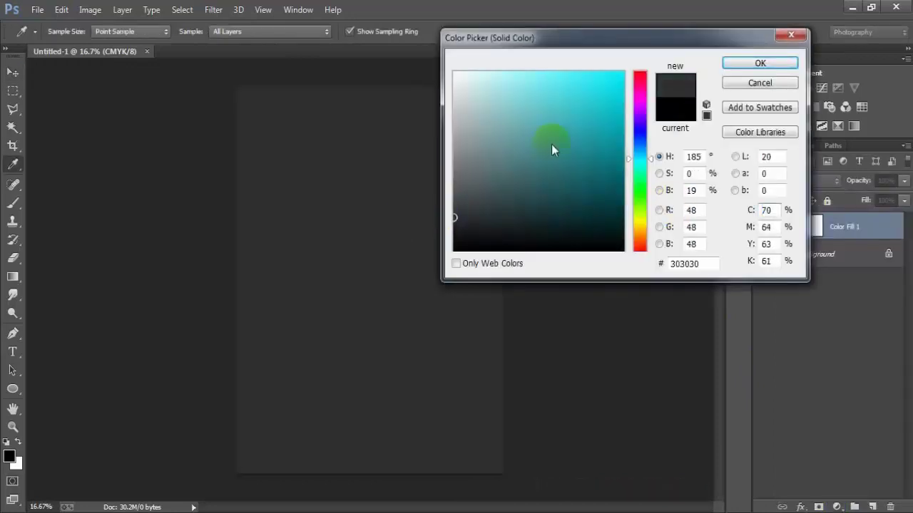
{"action": "left_click", "coordinate": [738, 65]}
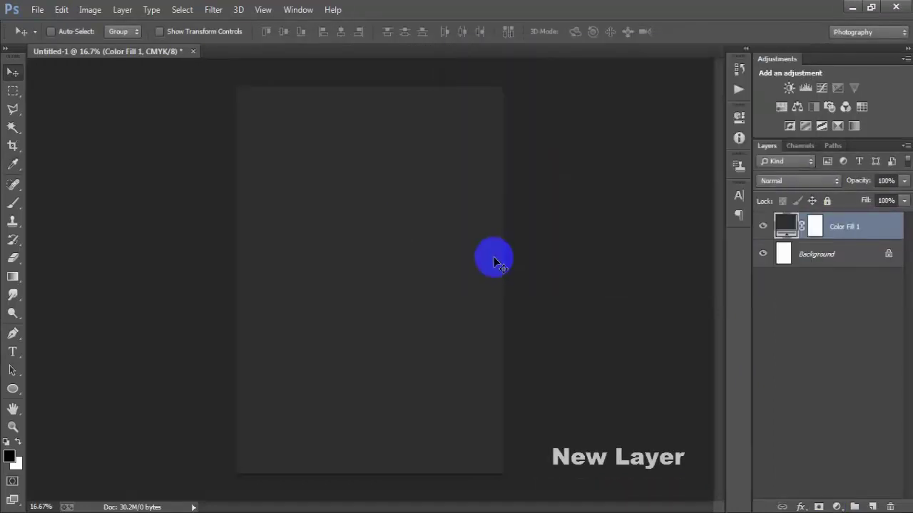
- Add a new layer and enter the horizontal text "BE" in white (#ffffff) in the upper part of the page
{"action": "left_click", "coordinate": [873, 506]}
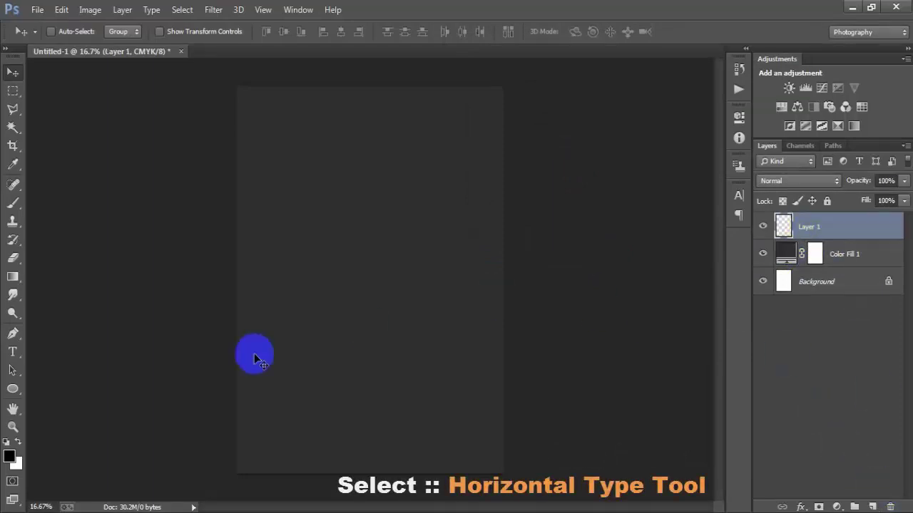
{"action": "left_click", "coordinate": [12, 353]}
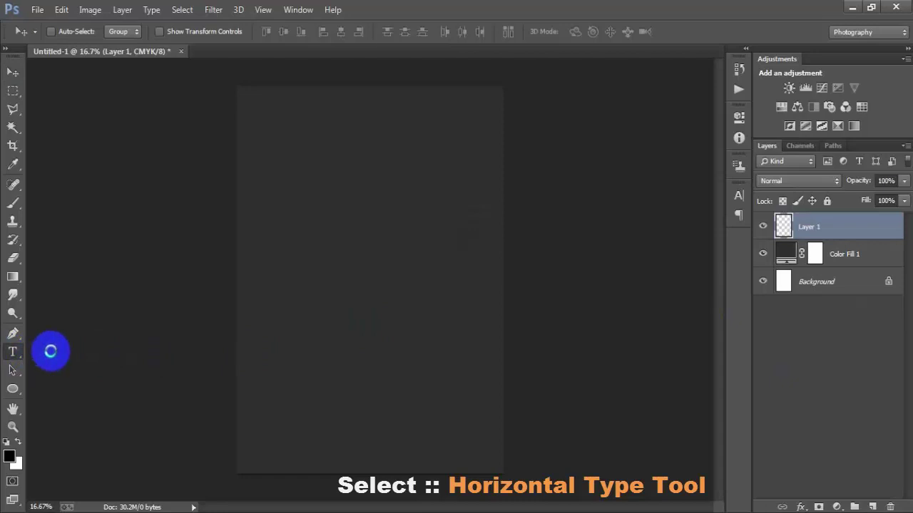
{"action": "left_click", "coordinate": [69, 350]}
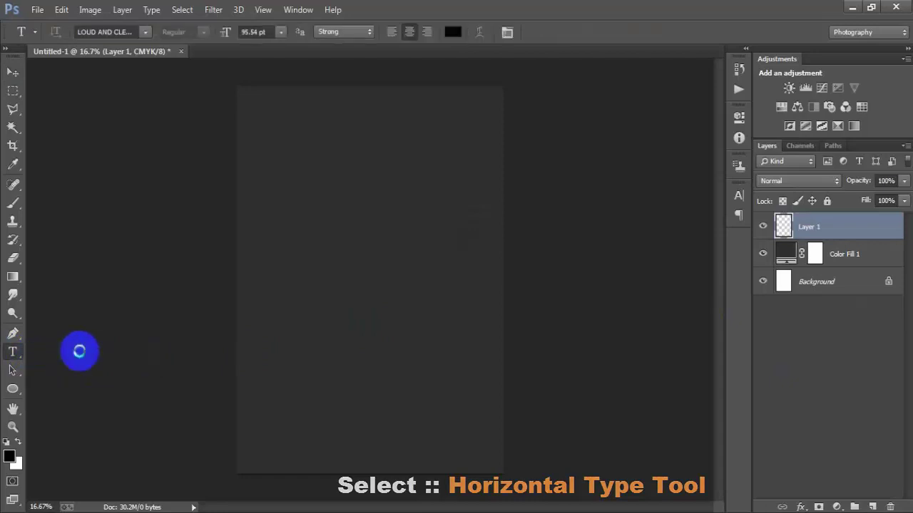
{"action": "left_click", "coordinate": [352, 171]}
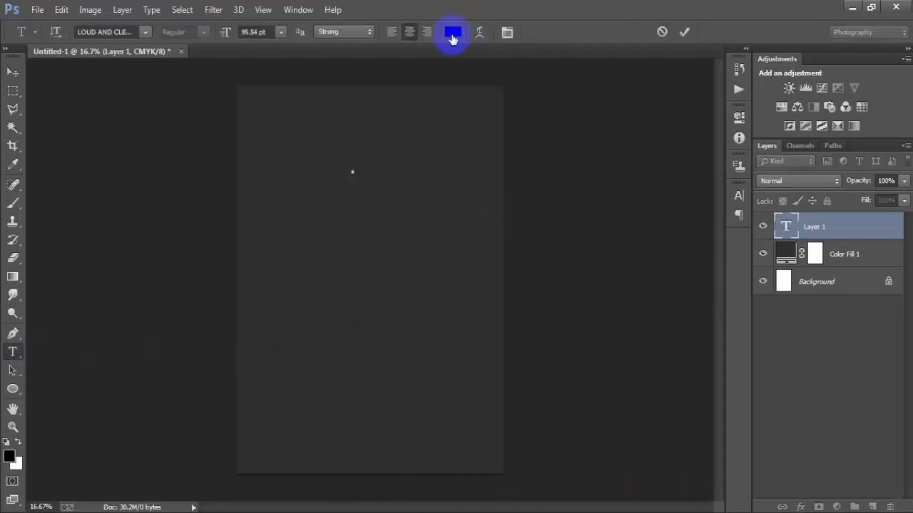
{"action": "left_click", "coordinate": [453, 35]}
{"action": "left_click_drag", "start_coordinate": [468, 127], "coordinate": [407, 28]}
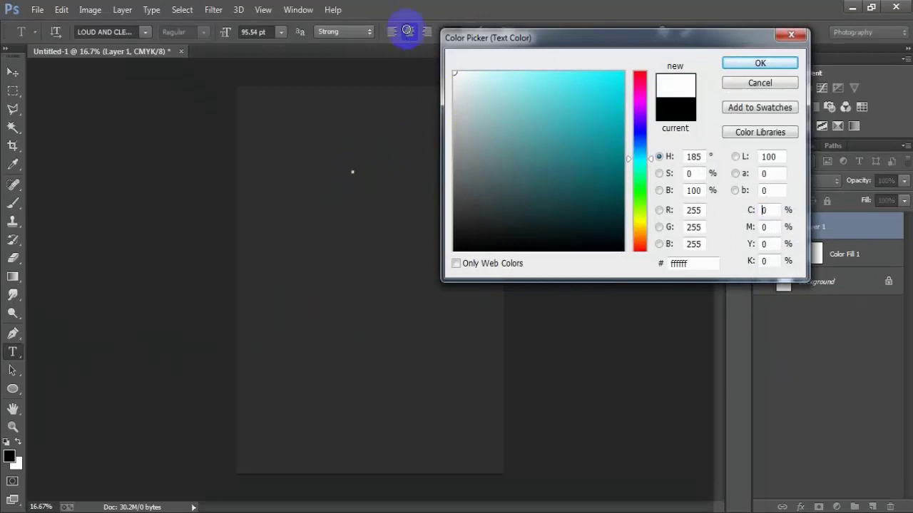
{"action": "left_click", "coordinate": [760, 66]}
{"action": "type", "text": "BE"}
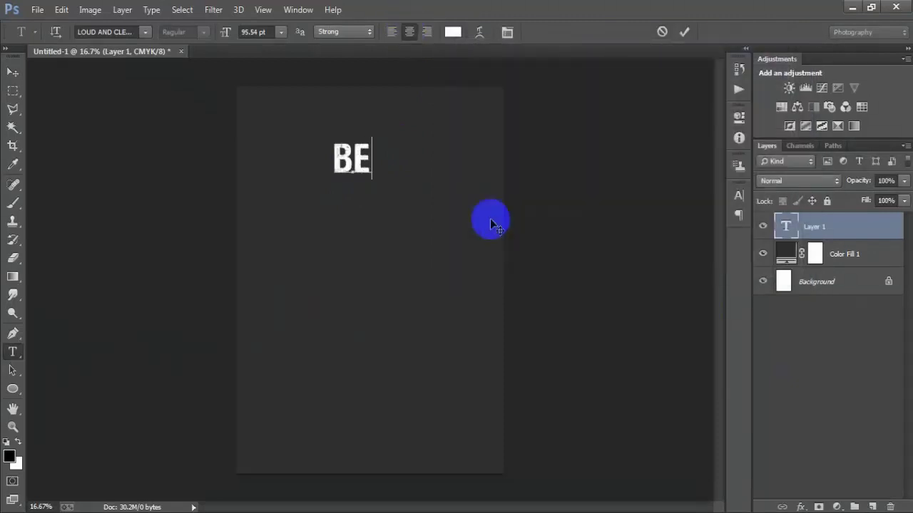
- Move the BE text toward the middle and align its horizontal center with the Background layer
{"action": "left_click", "coordinate": [12, 74]}
{"action": "left_click_drag", "start_coordinate": [352, 171], "coordinate": [377, 163]}
{"action": "left_click", "coordinate": [848, 296]}
{"action": "left_click", "coordinate": [845, 287], "text": "ctrl"}
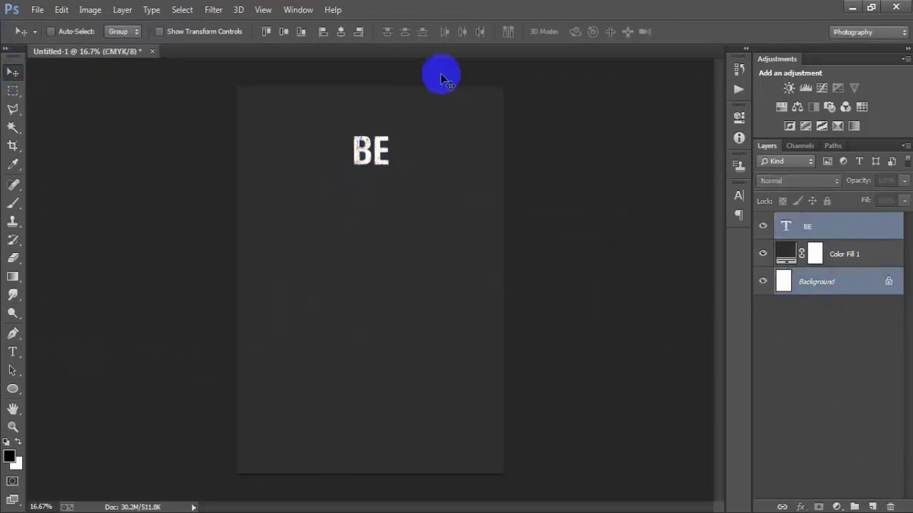
{"action": "left_click", "coordinate": [344, 34]}
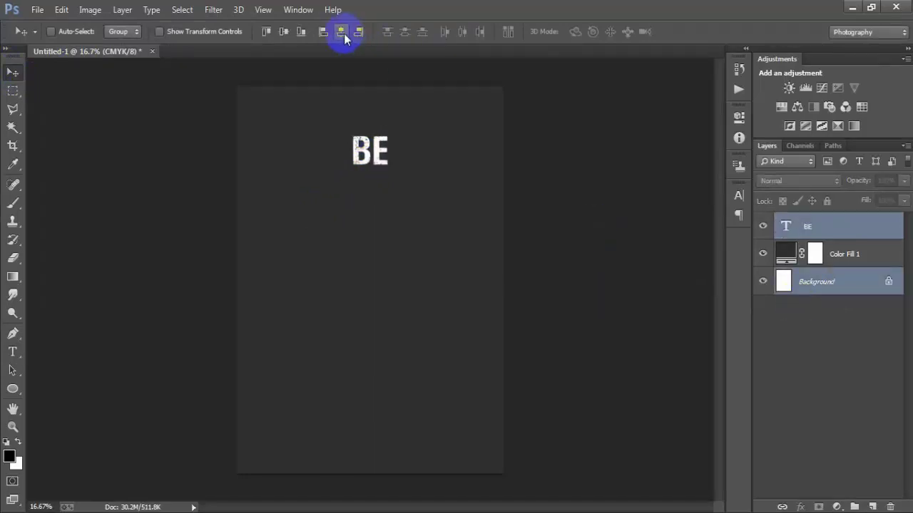
{"action": "left_click", "coordinate": [849, 238]}
- Open the PSD file 00000 1 (5) and copy its tapered stripes into the Untitled-1 document
{"action": "left_click", "coordinate": [37, 9]}
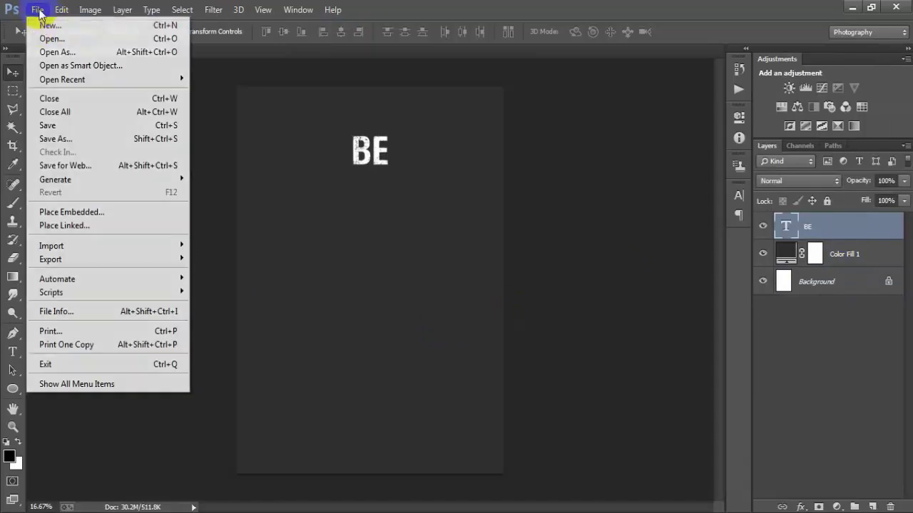
{"action": "left_click", "coordinate": [38, 34]}
{"action": "left_click", "coordinate": [182, 131]}
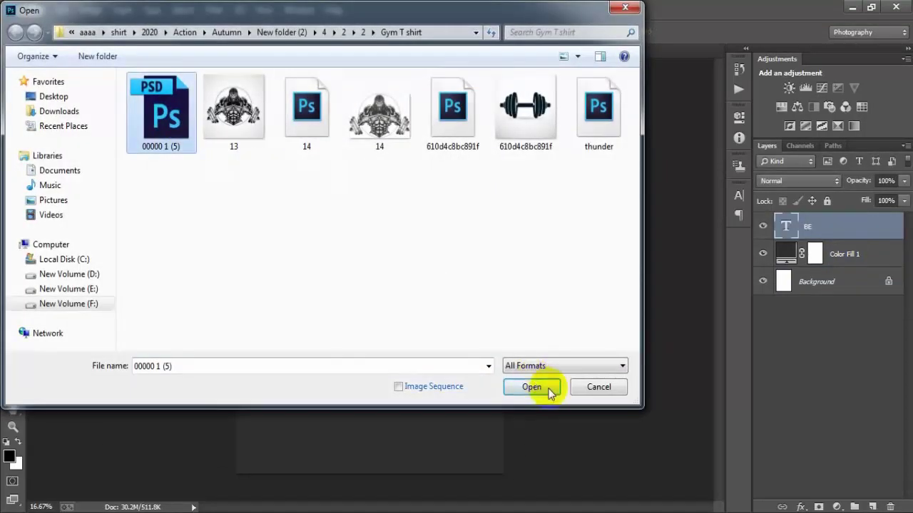
{"action": "left_click", "coordinate": [534, 387]}
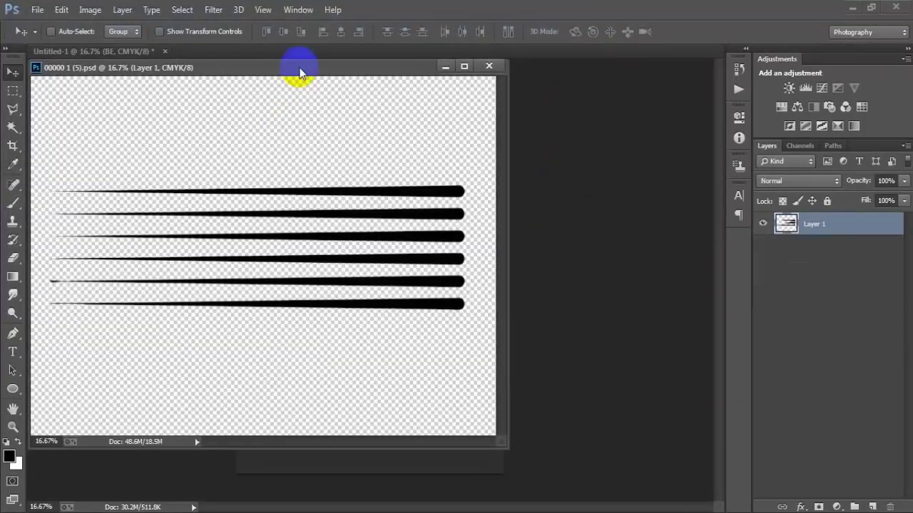
{"action": "left_click_drag", "start_coordinate": [300, 71], "coordinate": [410, 53]}
{"action": "left_click_drag", "start_coordinate": [418, 214], "coordinate": [356, 278]}
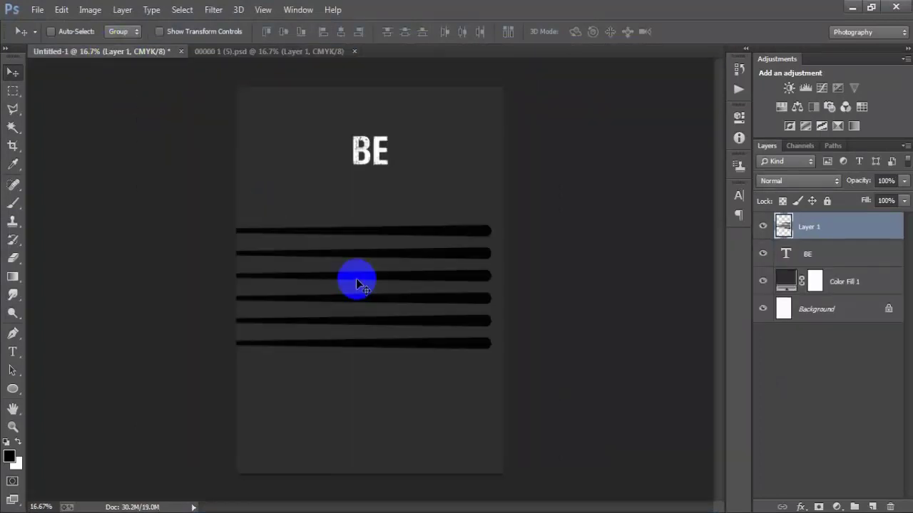
- Scale the stripes to about 23% width and 30% height and place them just left of the BE text
{"action": "key", "text": "ctrl+t"}
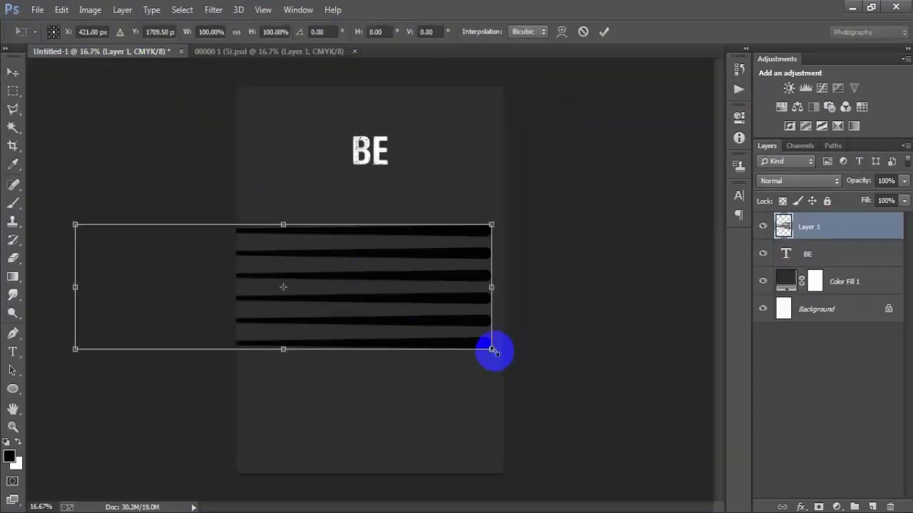
{"action": "left_click_drag", "start_coordinate": [492, 349], "coordinate": [365, 311]}
{"action": "left_click_drag", "start_coordinate": [283, 312], "coordinate": [335, 167]}
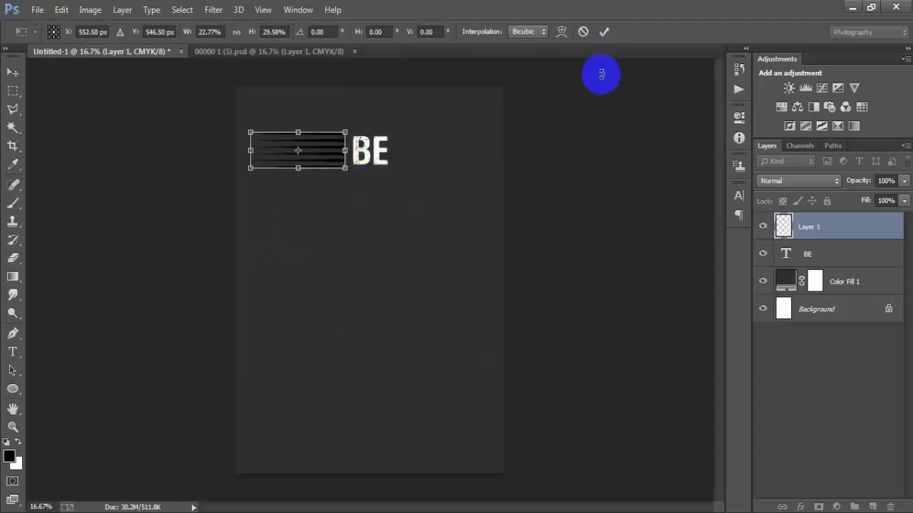
{"action": "left_click", "coordinate": [604, 32]}
- Apply a white (#ffffff) Color Overlay to the stripes layer
{"action": "left_click", "coordinate": [891, 232]}
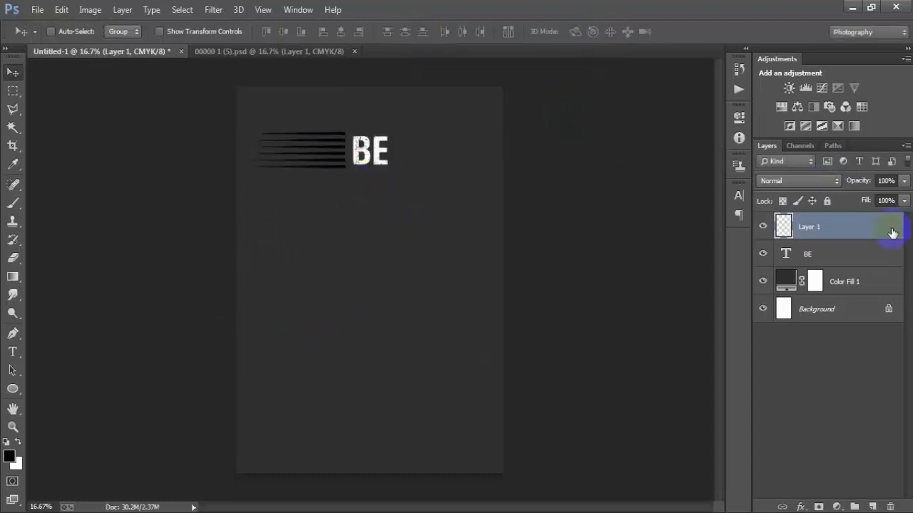
{"action": "double_click", "coordinate": [879, 234]}
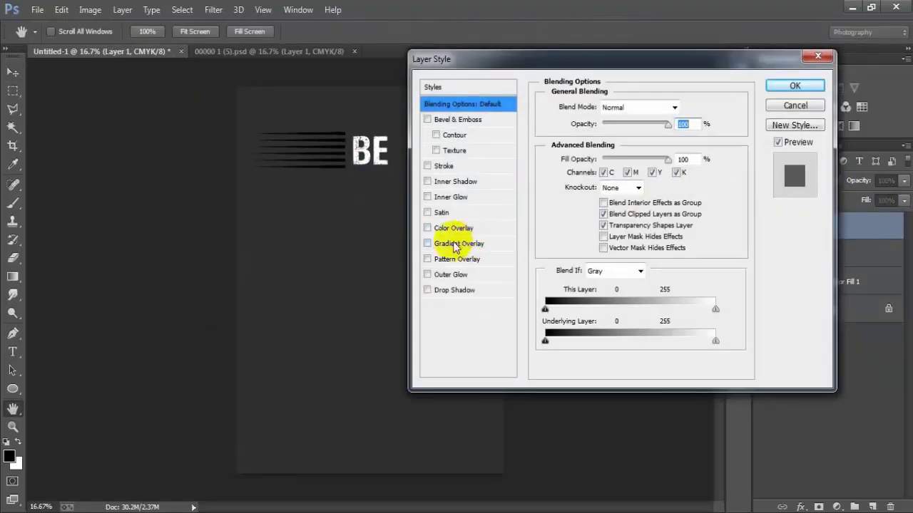
{"action": "left_click", "coordinate": [452, 228]}
{"action": "left_click", "coordinate": [683, 107]}
{"action": "left_click", "coordinate": [455, 72]}
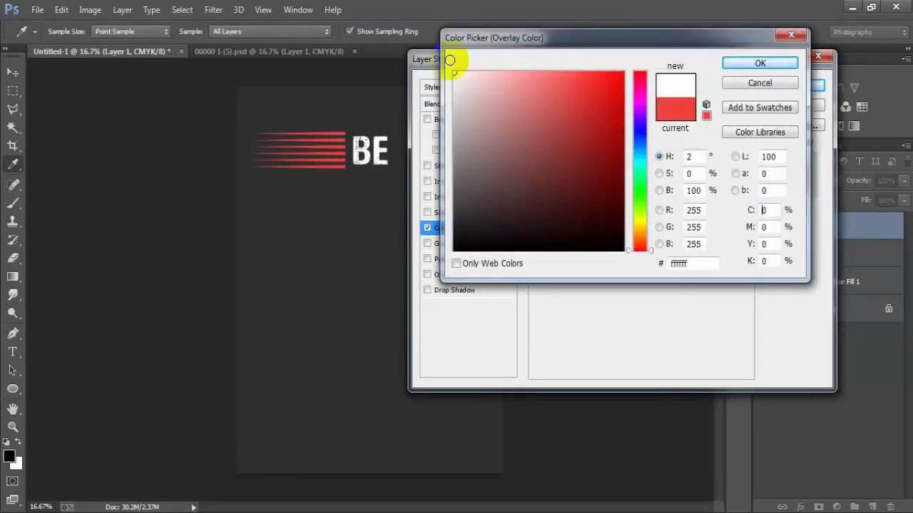
{"action": "left_click", "coordinate": [759, 64]}
{"action": "left_click", "coordinate": [806, 87]}
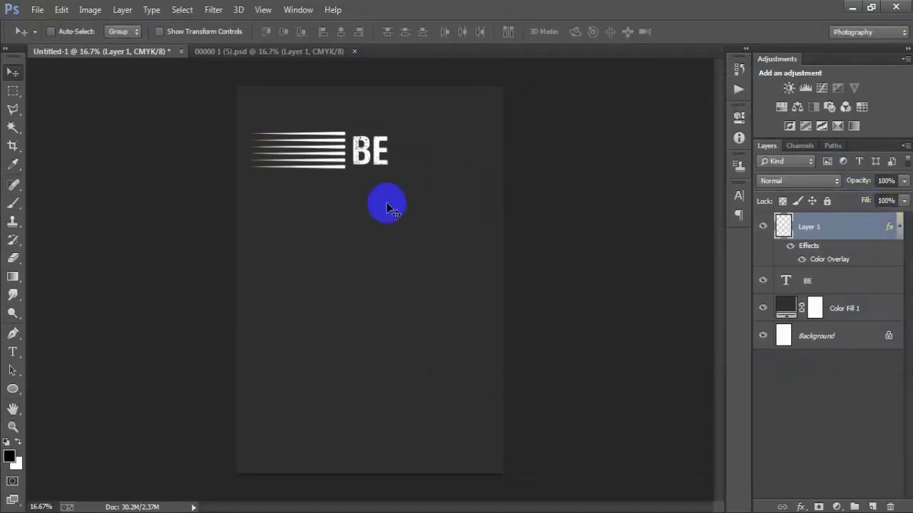
- Shrink the stripes to about 63% width and 76% height so they match the BE text's height, close beside it
{"action": "key", "text": "ctrl+t"}
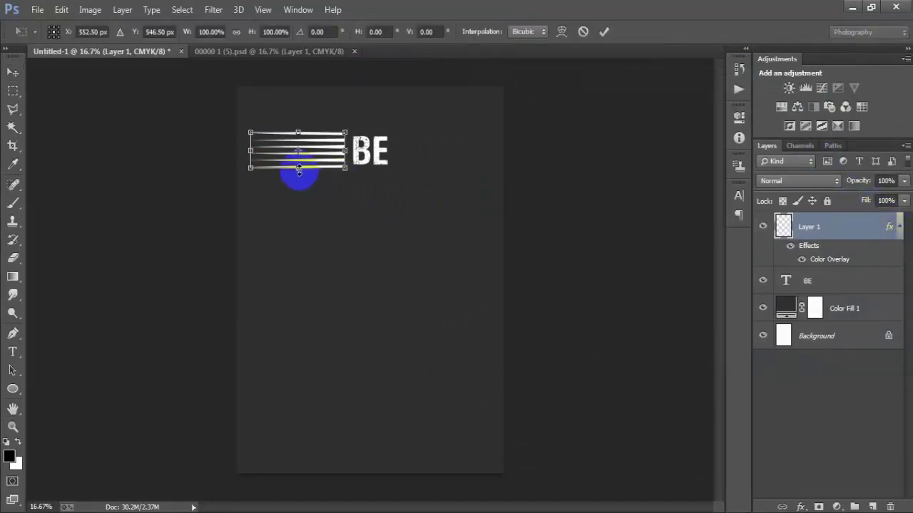
{"action": "left_click_drag", "start_coordinate": [298, 169], "coordinate": [287, 151]}
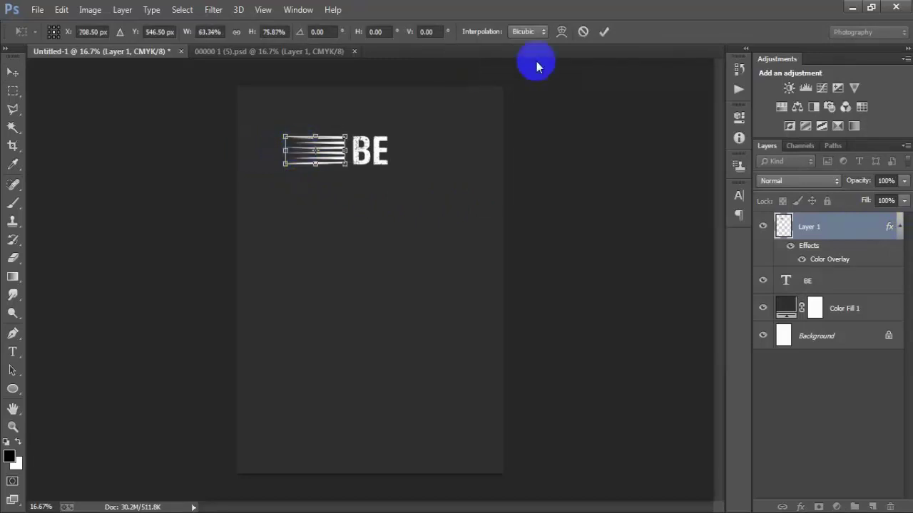
{"action": "left_click", "coordinate": [604, 32]}
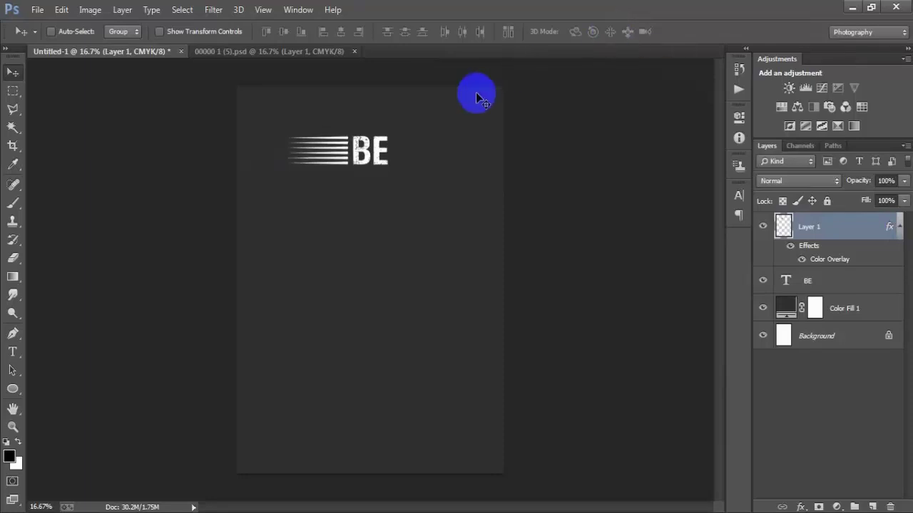
{"action": "key", "text": "ctrl+t"}
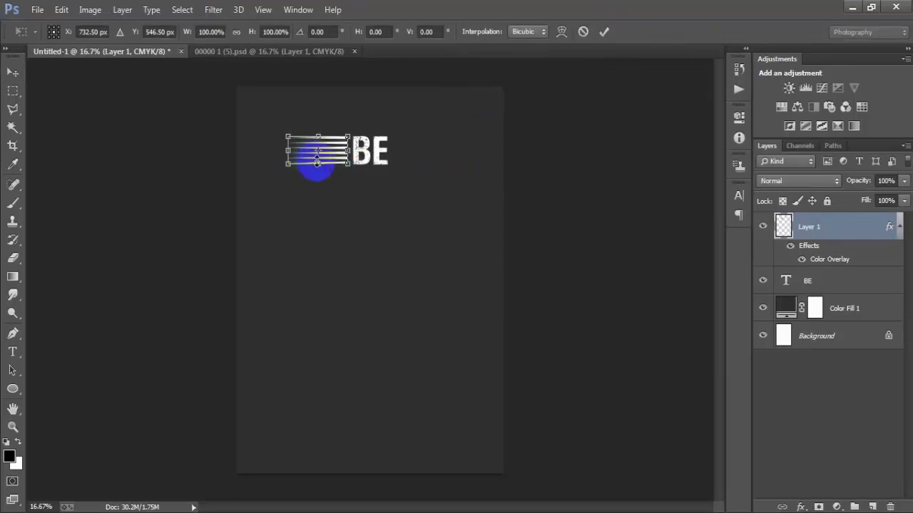
{"action": "left_click_drag", "start_coordinate": [317, 159], "coordinate": [318, 162]}
{"action": "left_click", "coordinate": [604, 33]}
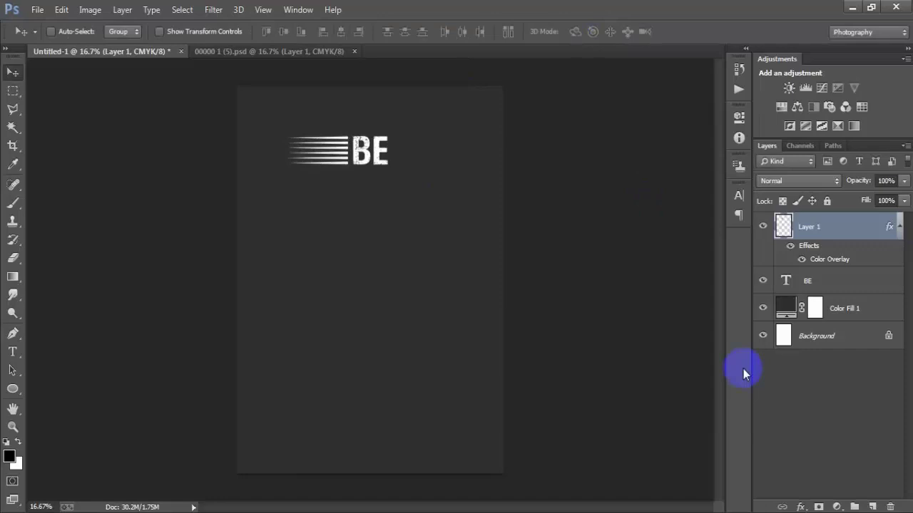
- Duplicate the stripes layer, move the copy to the other side of the BE text and flip it horizontally
{"action": "left_click", "coordinate": [900, 229]}
{"action": "left_click", "coordinate": [763, 226]}
{"action": "left_click", "coordinate": [763, 226]}
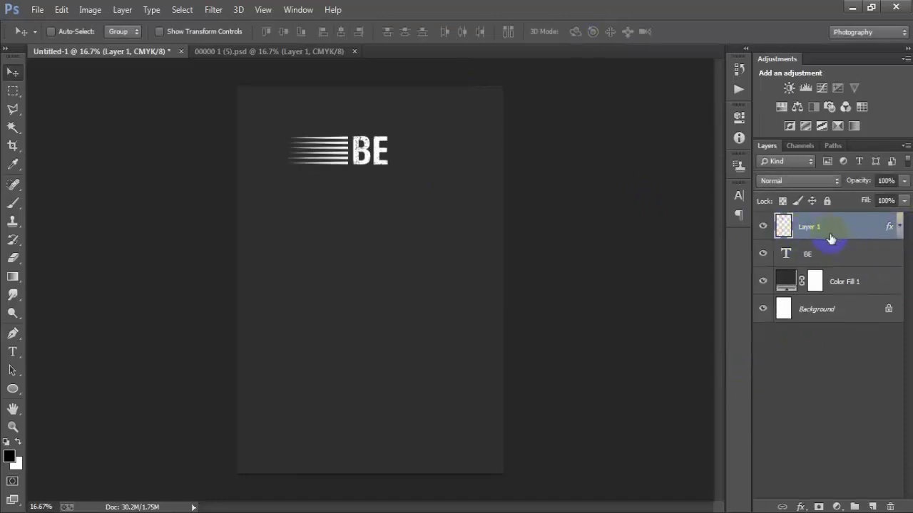
{"action": "key", "text": "ctrl+j"}
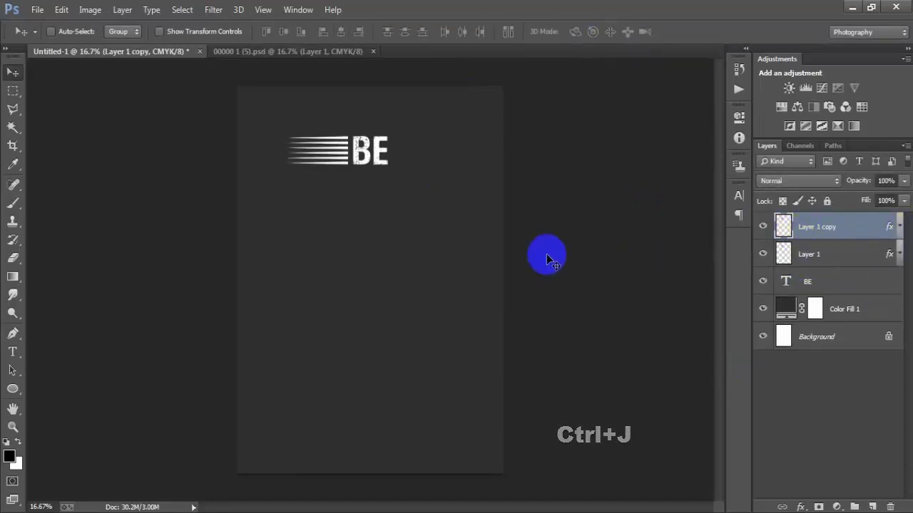
{"action": "left_click_drag", "start_coordinate": [326, 147], "coordinate": [430, 157]}
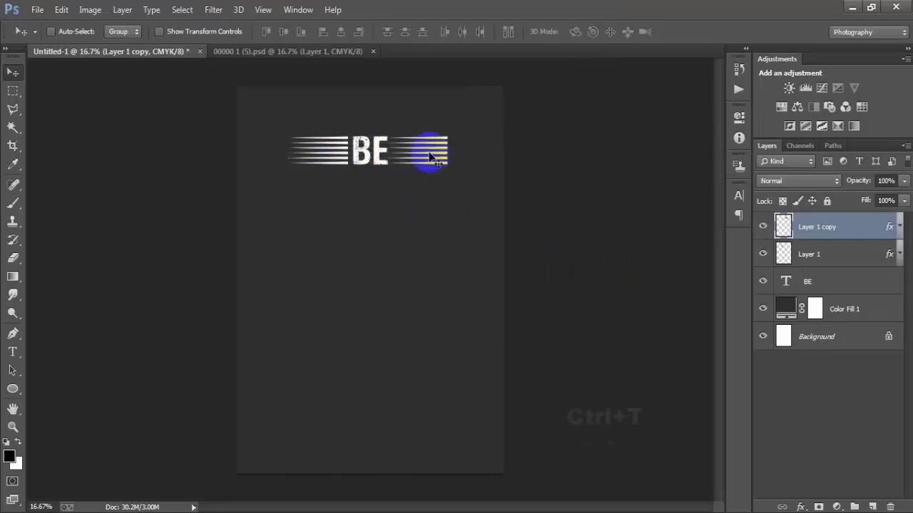
{"action": "key", "text": "ctrl+t"}
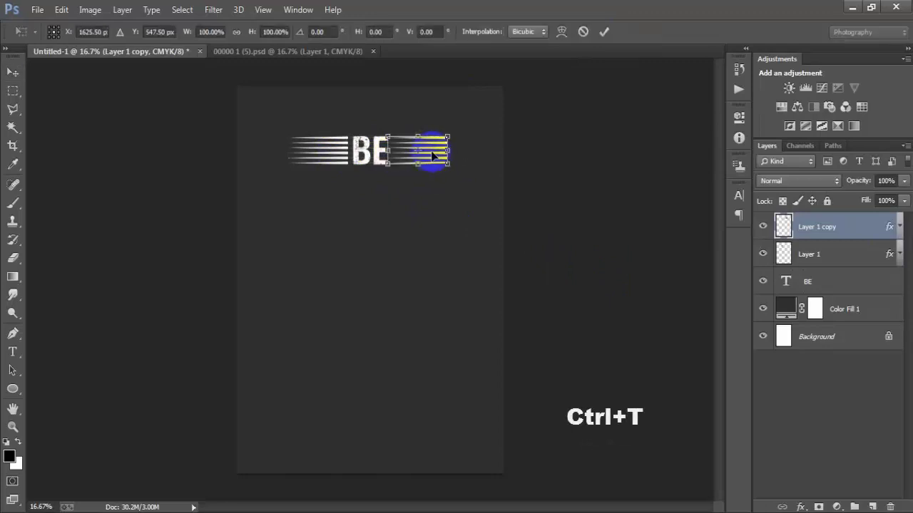
{"action": "right_click", "coordinate": [432, 155]}
{"action": "left_click", "coordinate": [513, 364]}
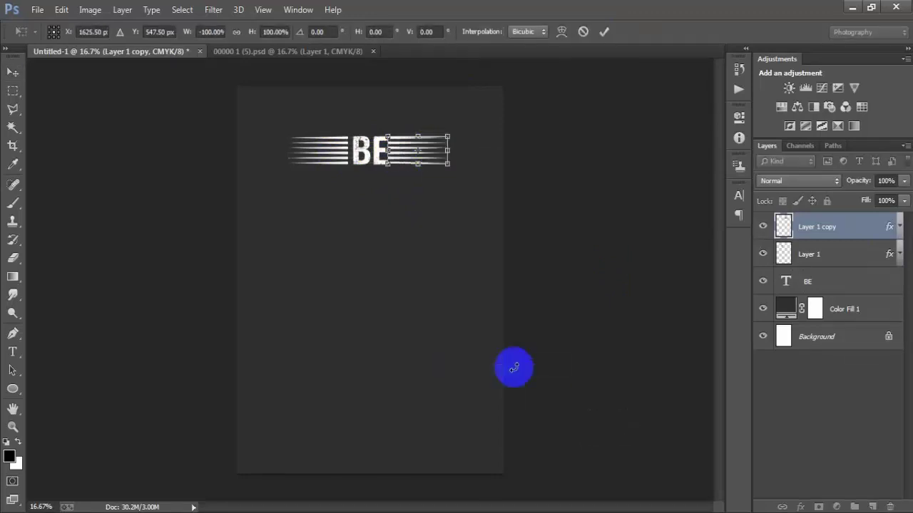
{"action": "left_click", "coordinate": [604, 32]}
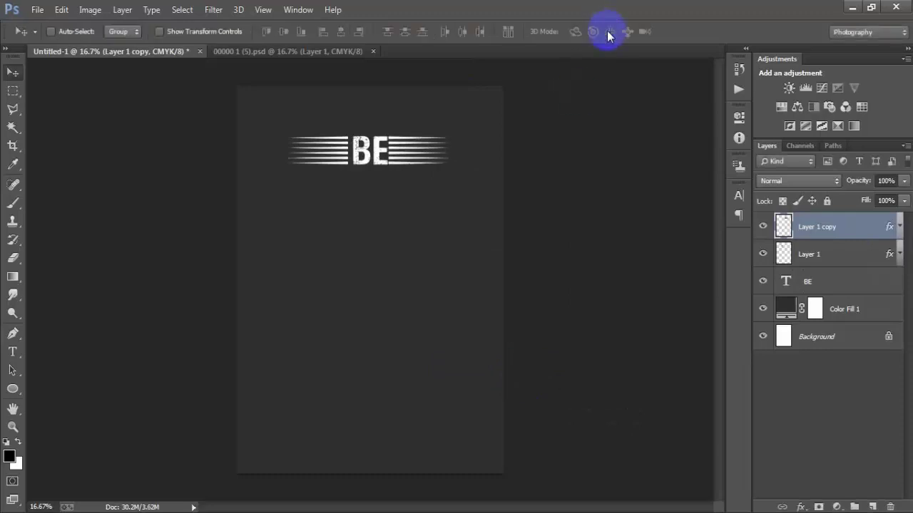
- Distribute the BE text and both stripes layers by their horizontal centers, and check each layer by toggling its visibility
{"action": "left_click", "coordinate": [870, 282], "text": "shift"}
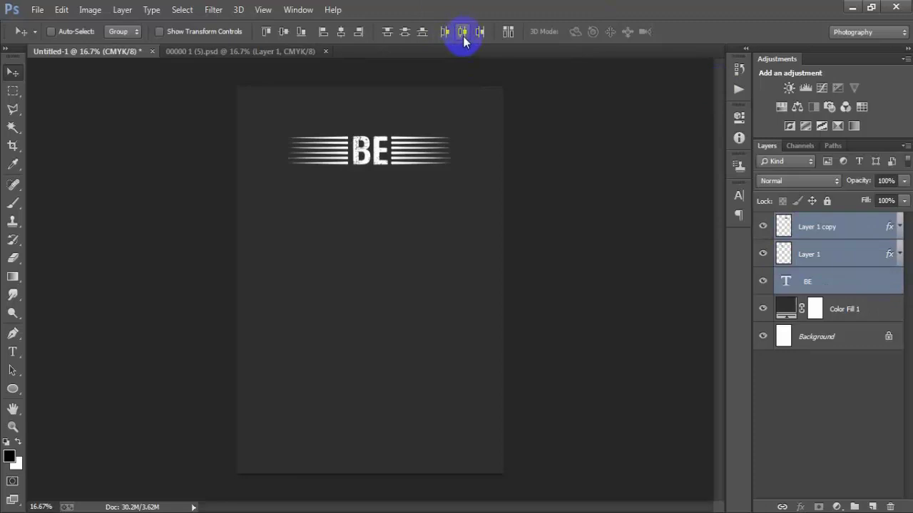
{"action": "left_click", "coordinate": [763, 282]}
{"action": "left_click", "coordinate": [763, 282]}
{"action": "left_click", "coordinate": [763, 254]}
{"action": "left_click", "coordinate": [763, 254]}
{"action": "left_click", "coordinate": [763, 227]}
{"action": "left_click", "coordinate": [763, 227]}
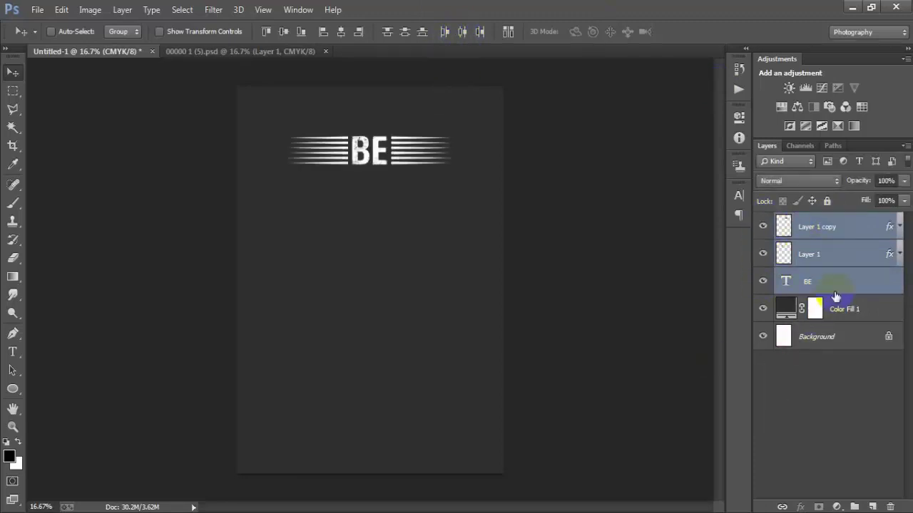
- Merge the BE text and both stripes layers into one layer and scale it to about 71% width and 78% height
{"action": "key", "text": "ctrl+e"}
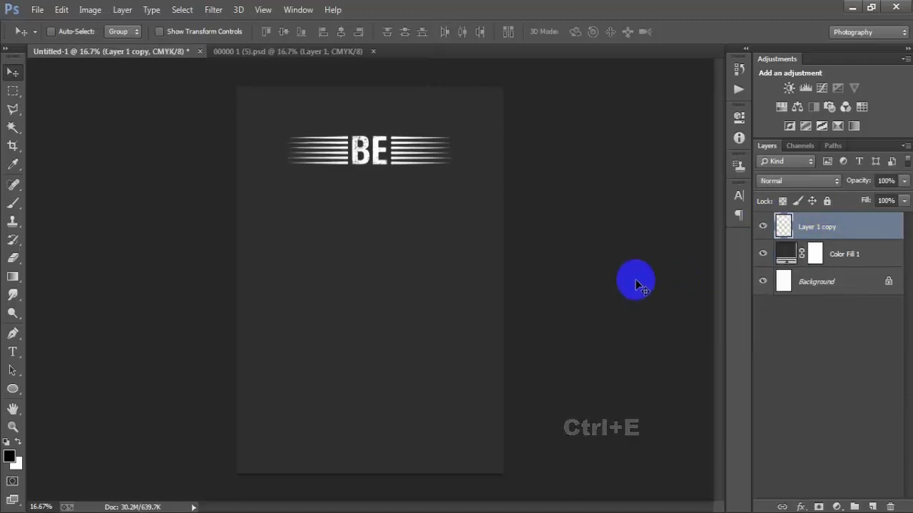
{"action": "left_click", "coordinate": [763, 227]}
{"action": "left_click", "coordinate": [763, 226]}
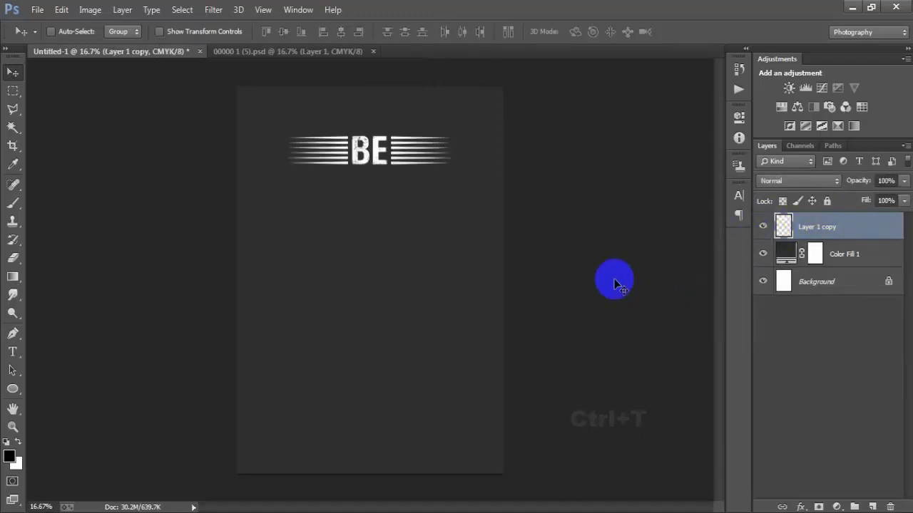
{"action": "key", "text": "ctrl+t"}
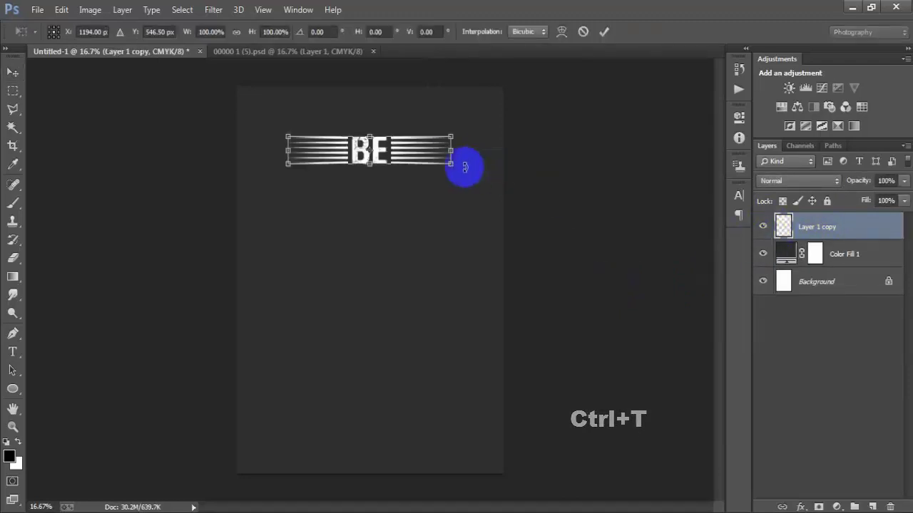
{"action": "left_click_drag", "start_coordinate": [452, 150], "coordinate": [427, 161]}
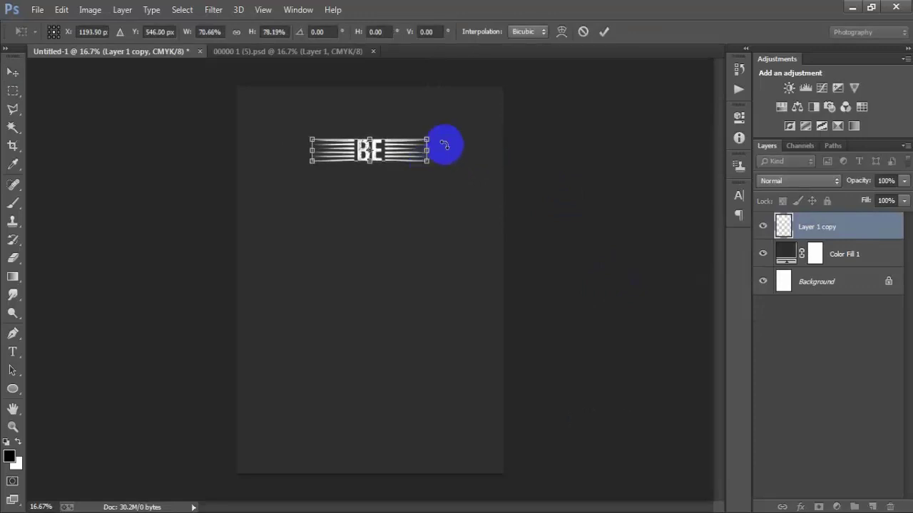
{"action": "left_click", "coordinate": [603, 31]}
- Nudge the merged BE graphic upward and center it horizontally against the Background layer
{"action": "key", "text": "shift+Up"}
{"action": "key", "text": "shift+Up"}
{"action": "key", "text": "shift+Up"}
{"action": "key", "text": "shift+Up"}
{"action": "key", "text": "shift+Up"}
{"action": "key", "text": "shift+Up"}
{"action": "key", "text": "shift+Up"}
{"action": "key", "text": "shift+Up"}
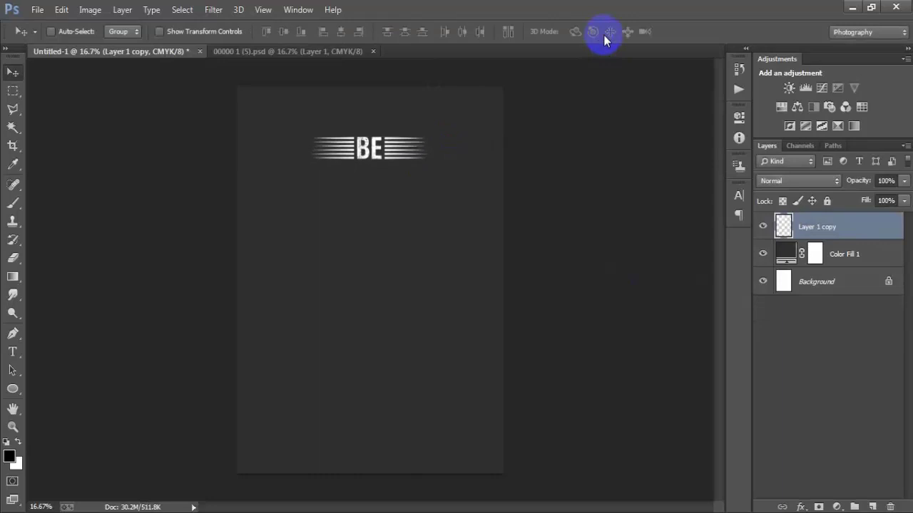
{"action": "left_click", "coordinate": [867, 300], "text": "ctrl"}
{"action": "left_click", "coordinate": [341, 32]}
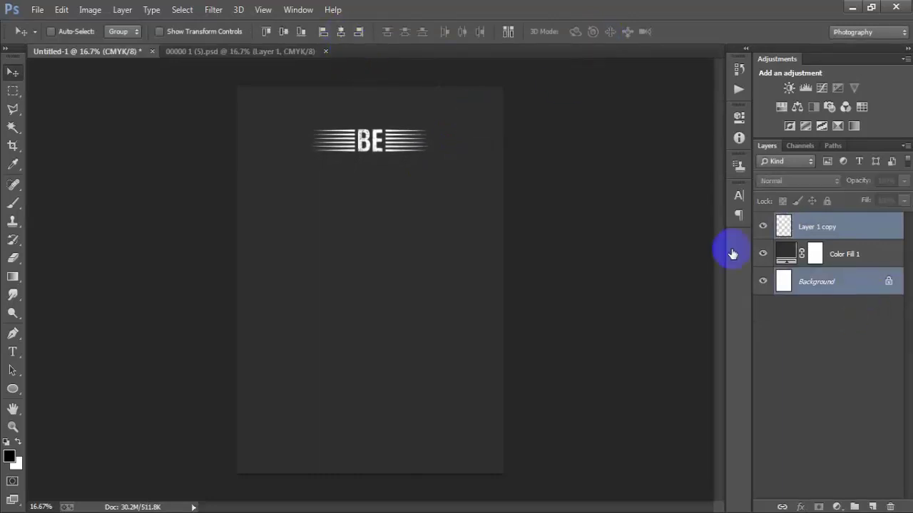
{"action": "left_click", "coordinate": [828, 234]}
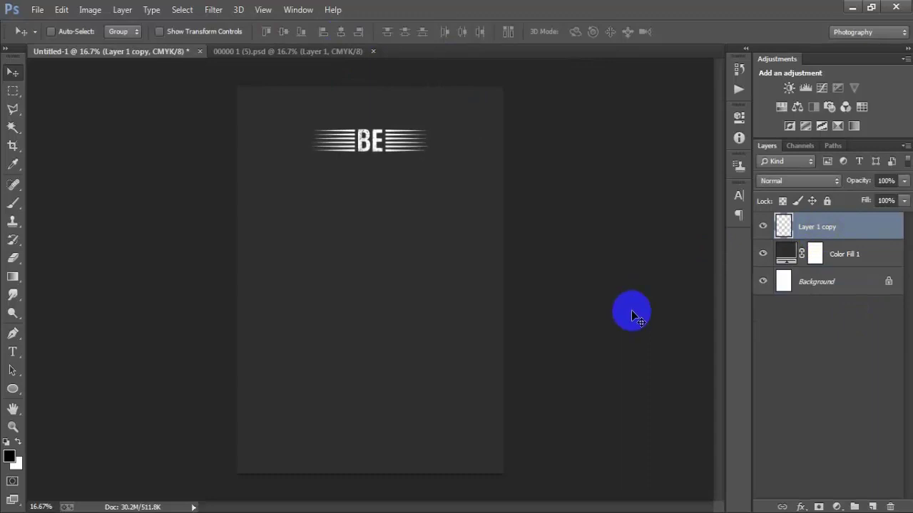
- Add the white text STRONGER at 95.54 pt on a new layer, place it directly below BE and check it by toggling its visibility
{"action": "left_click", "coordinate": [873, 506]}
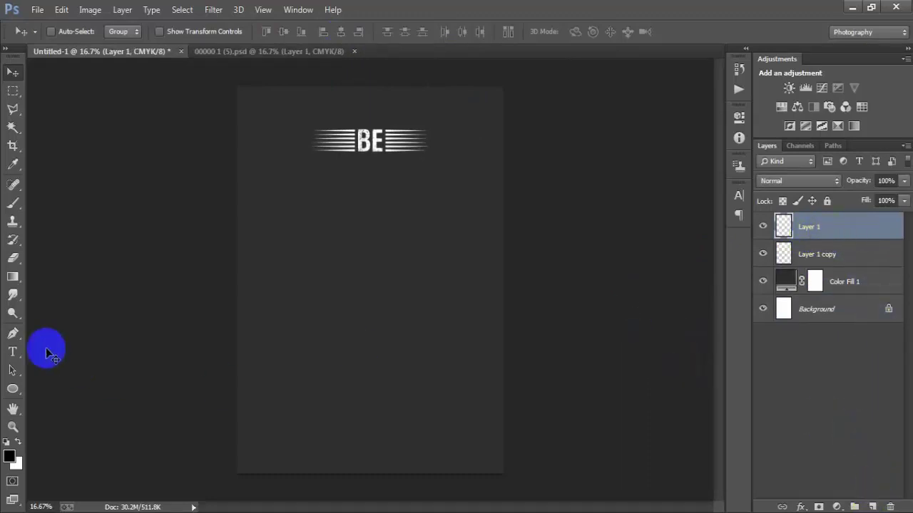
{"action": "left_click", "coordinate": [12, 351]}
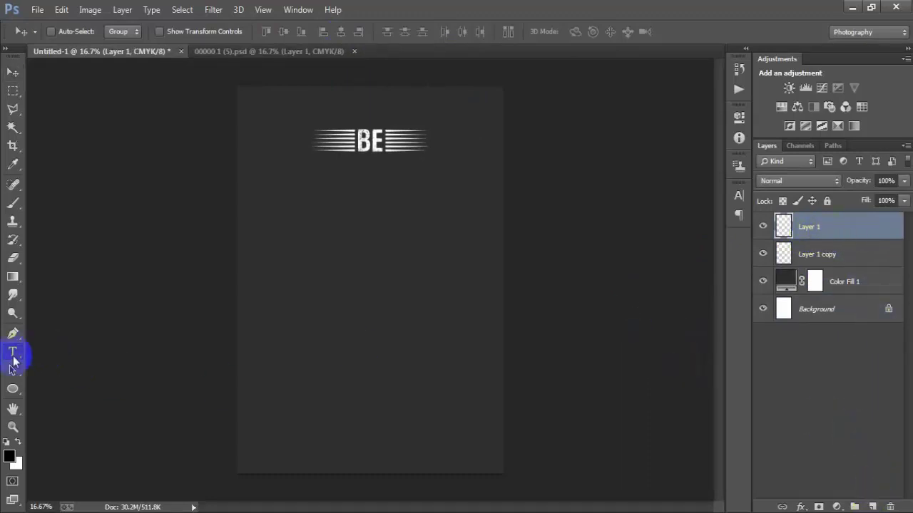
{"action": "left_click", "coordinate": [320, 226]}
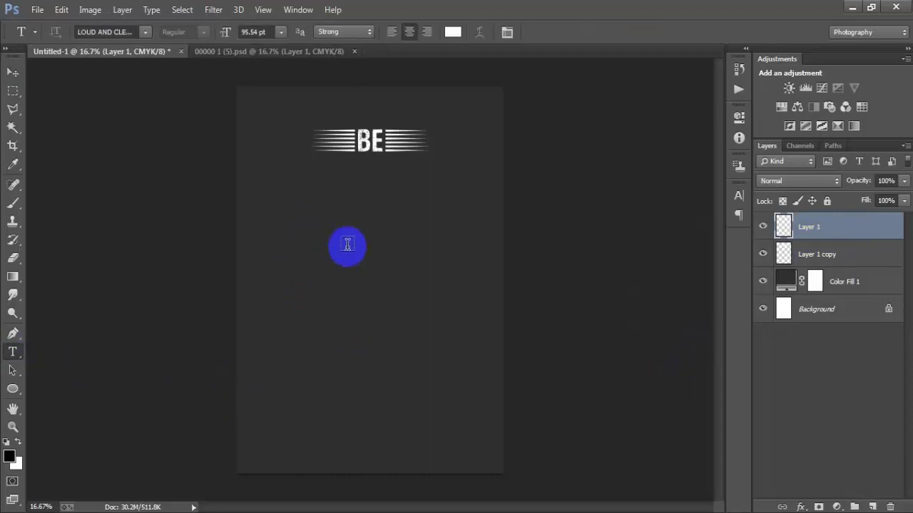
{"action": "type", "text": "STRONGER"}
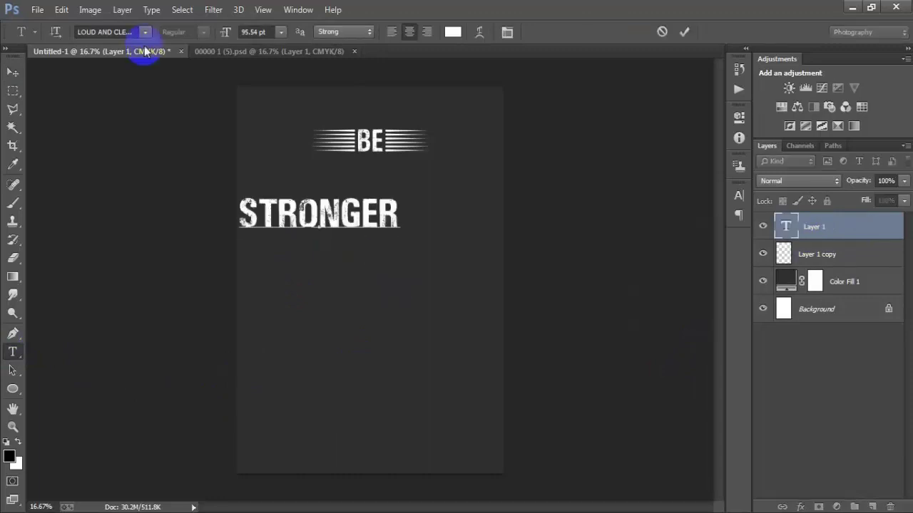
{"action": "left_click", "coordinate": [13, 72]}
{"action": "left_click_drag", "start_coordinate": [326, 220], "coordinate": [384, 184]}
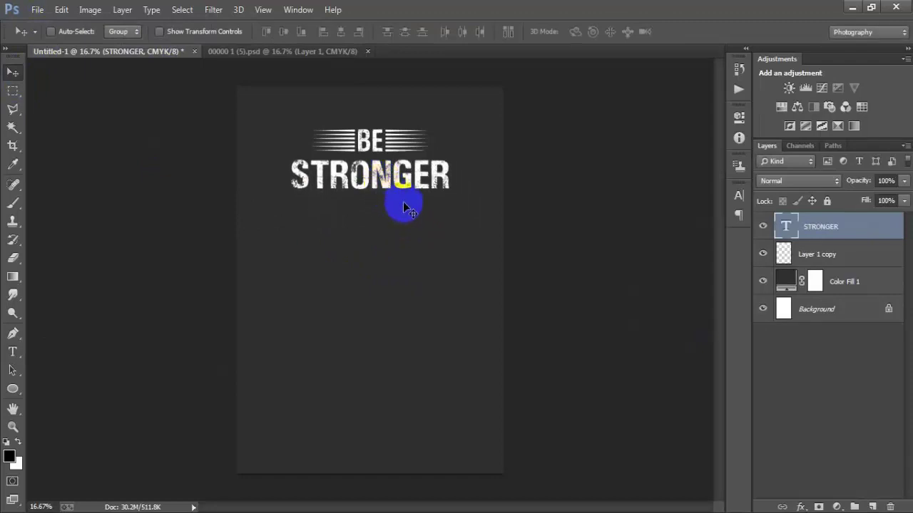
{"action": "left_click", "coordinate": [764, 226]}
{"action": "left_click", "coordinate": [764, 226]}
- Warp the STRONGER text with the Arc Lower style and a horizontal bend of -16%
{"action": "double_click", "coordinate": [788, 228]}
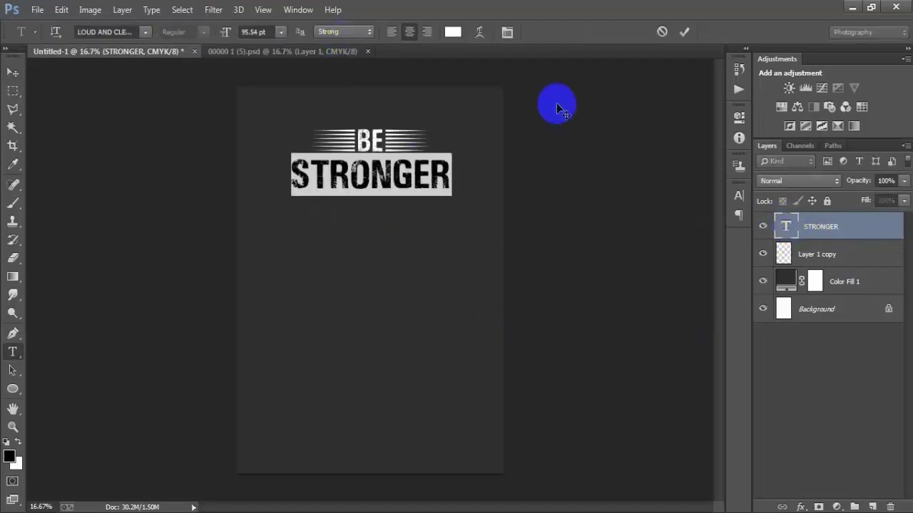
{"action": "left_click", "coordinate": [480, 32]}
{"action": "left_click_drag", "start_coordinate": [672, 71], "coordinate": [592, 60]}
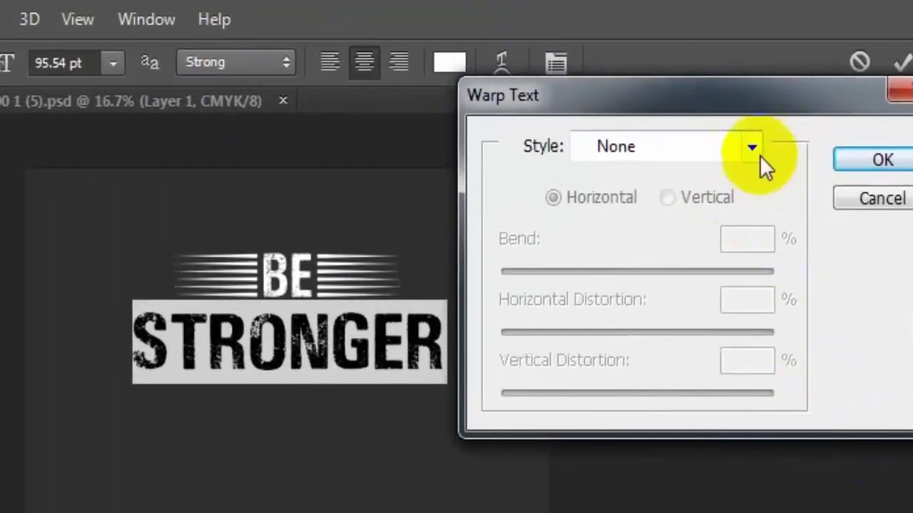
{"action": "left_click", "coordinate": [674, 108]}
{"action": "left_click", "coordinate": [691, 255]}
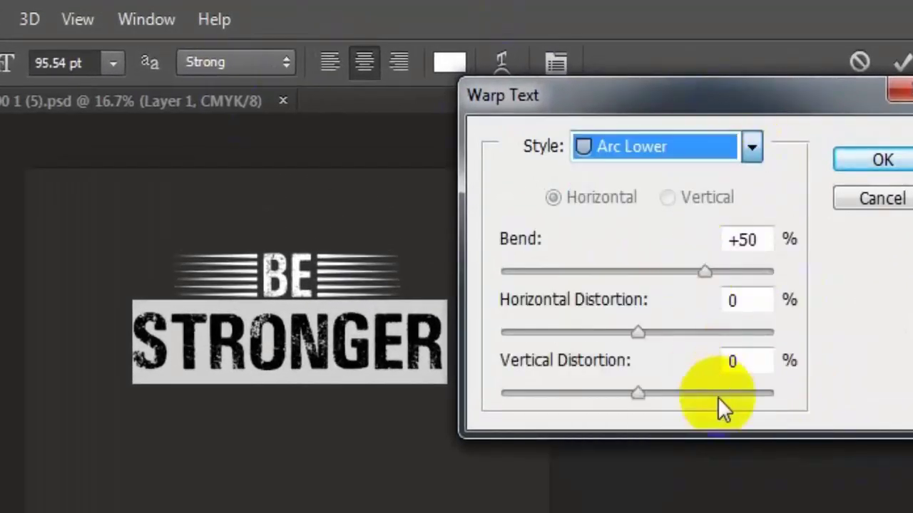
{"action": "left_click_drag", "start_coordinate": [701, 274], "coordinate": [616, 274]}
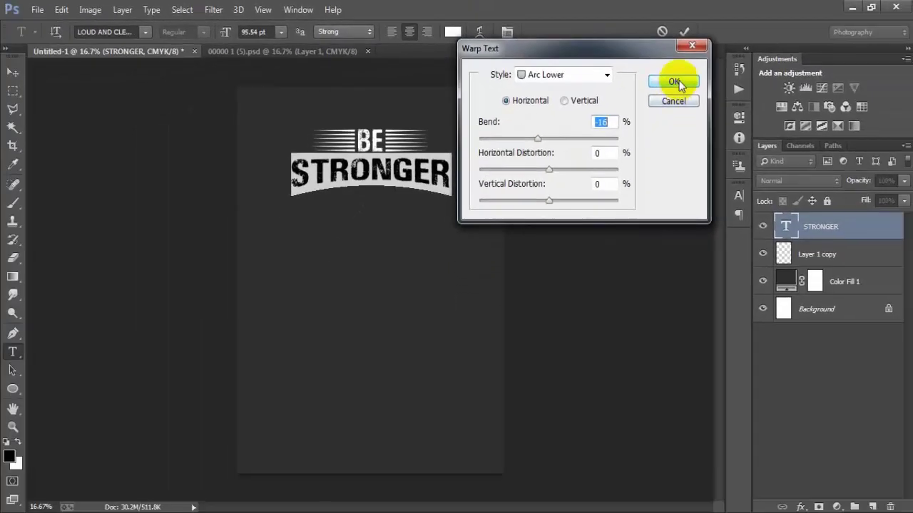
{"action": "left_click", "coordinate": [883, 160]}
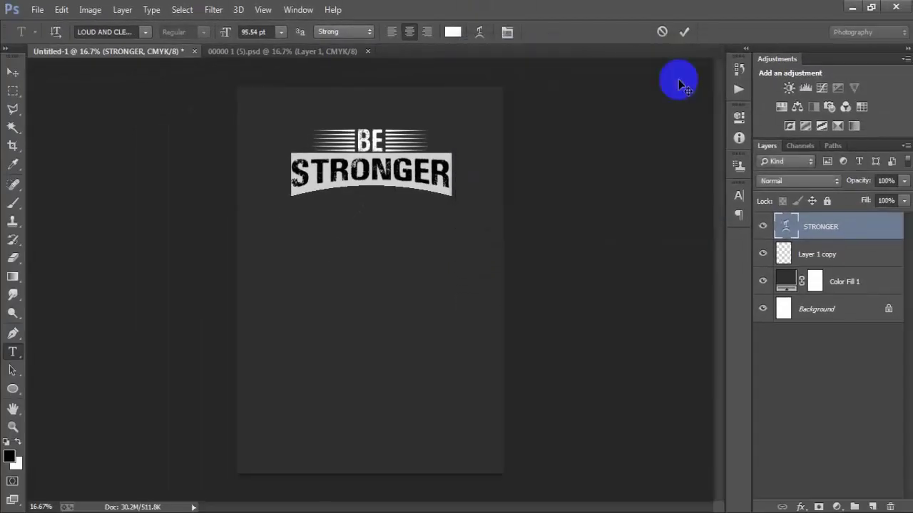
{"action": "left_click", "coordinate": [13, 72]}
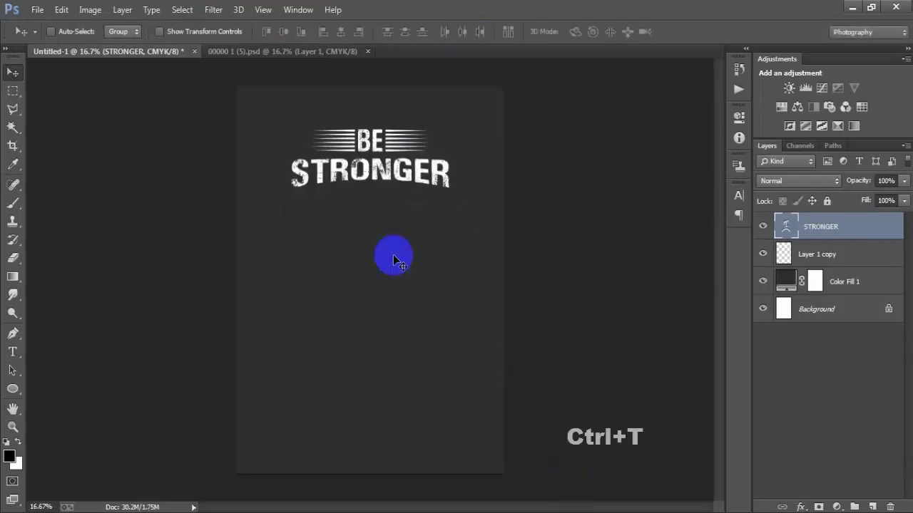
- Enlarge the STRONGER text to about 125% width and 166% height, and check it by toggling its visibility
{"action": "key", "text": "ctrl+t"}
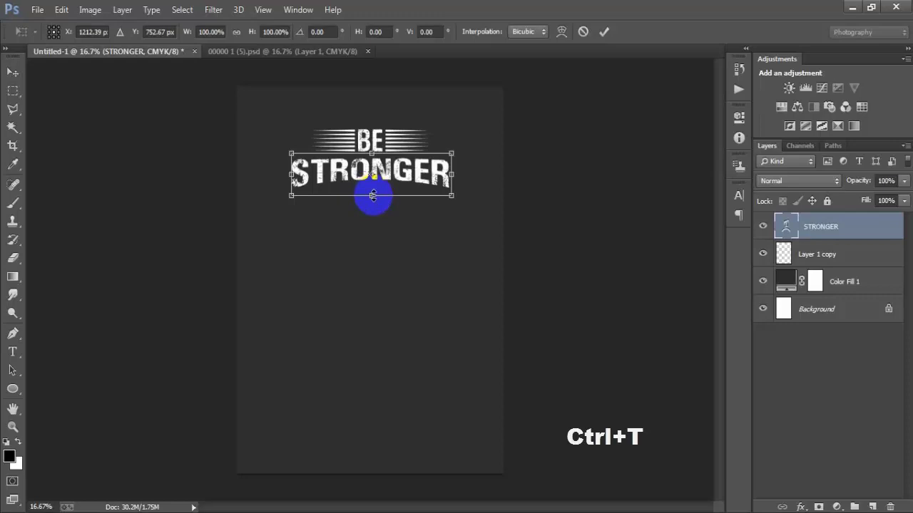
{"action": "left_click_drag", "start_coordinate": [372, 195], "coordinate": [480, 210]}
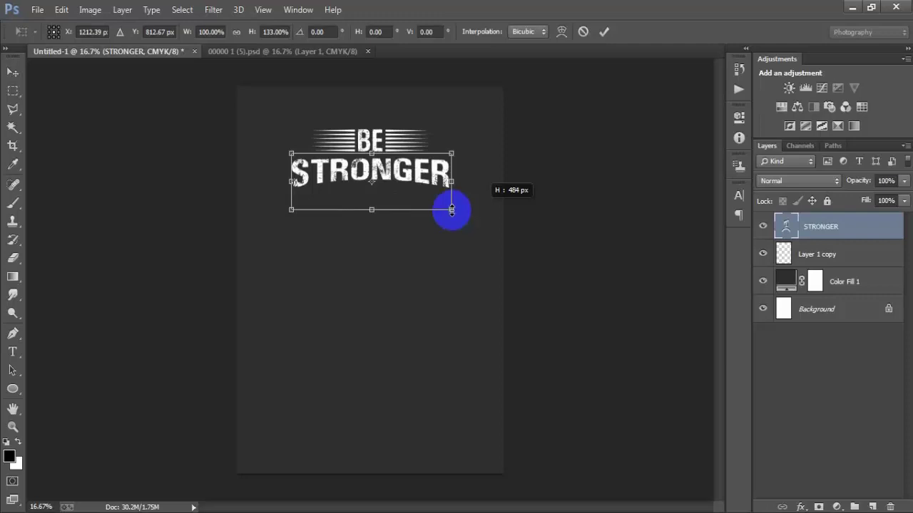
{"action": "left_click_drag", "start_coordinate": [451, 210], "coordinate": [474, 217]}
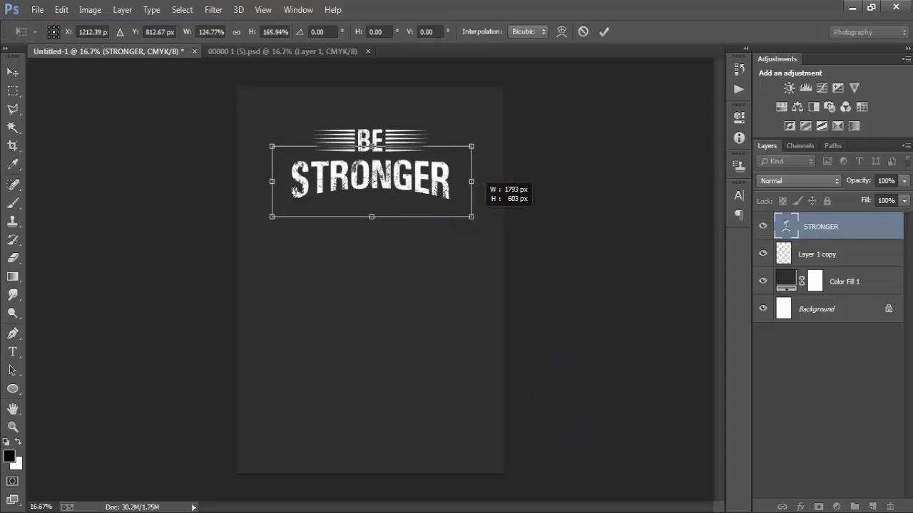
{"action": "left_click", "coordinate": [604, 32]}
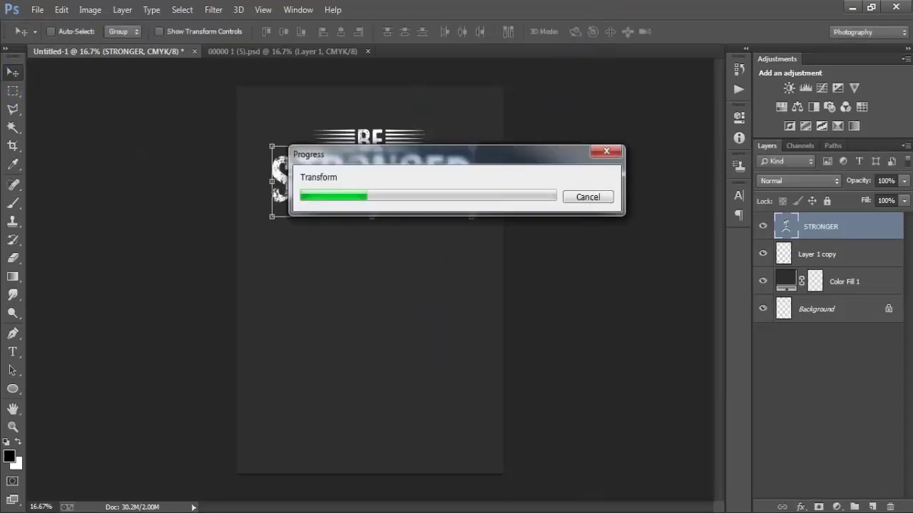
{"action": "left_click", "coordinate": [760, 227]}
{"action": "left_click", "coordinate": [760, 227]}
- Change the STRONGER text color to red (#ff0914)
{"action": "left_click", "coordinate": [738, 197]}
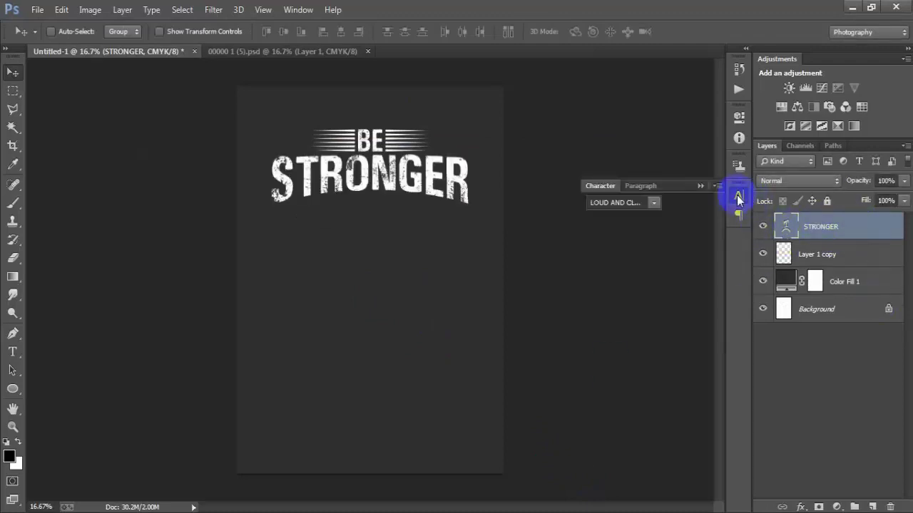
{"action": "left_click", "coordinate": [699, 280]}
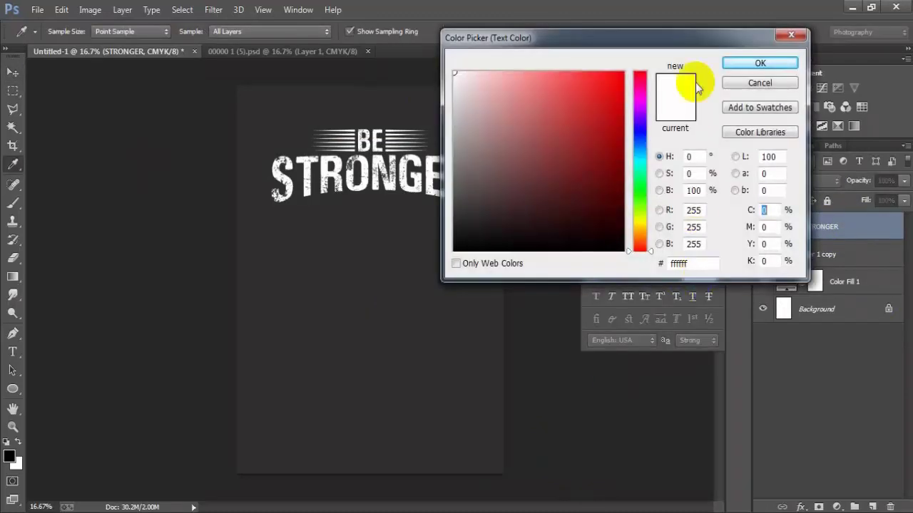
{"action": "left_click_drag", "start_coordinate": [666, 40], "coordinate": [646, 39]}
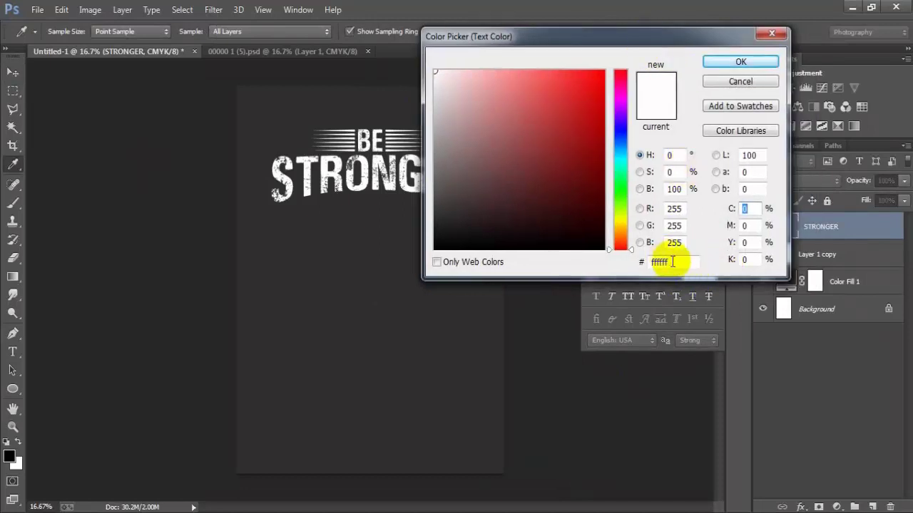
{"action": "left_click_drag", "start_coordinate": [672, 262], "coordinate": [621, 259]}
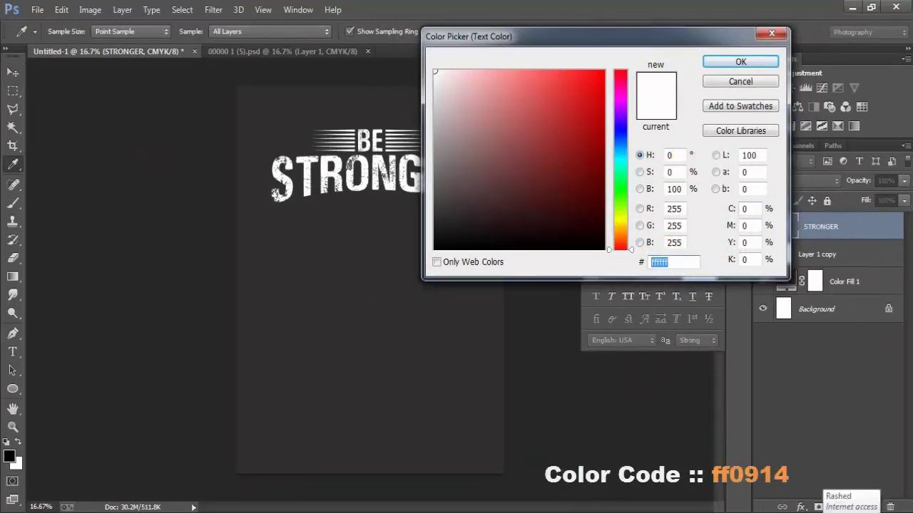
{"action": "type", "text": "ff0914"}
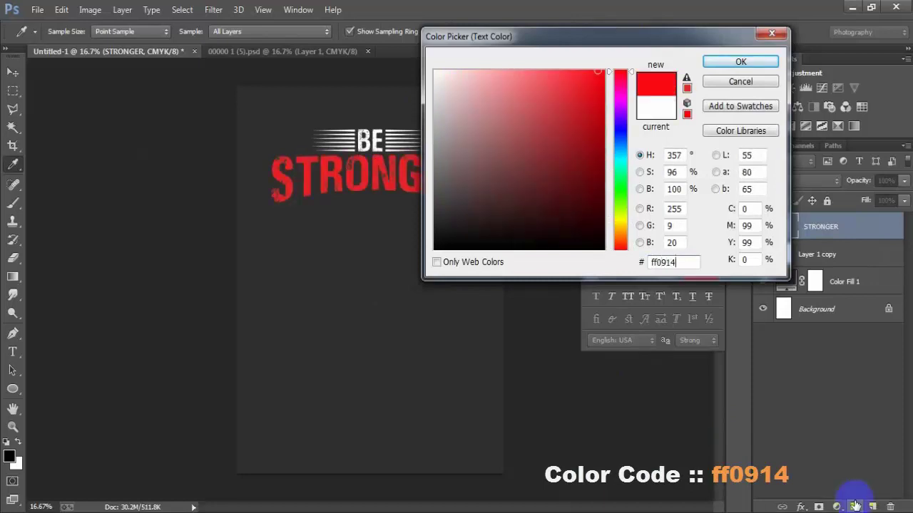
{"action": "left_click_drag", "start_coordinate": [686, 262], "coordinate": [647, 246]}
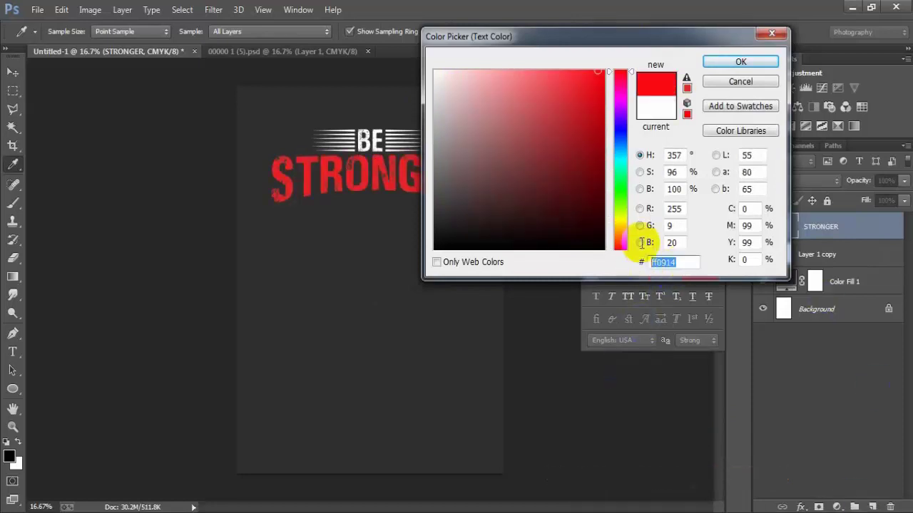
{"action": "left_click", "coordinate": [740, 63]}
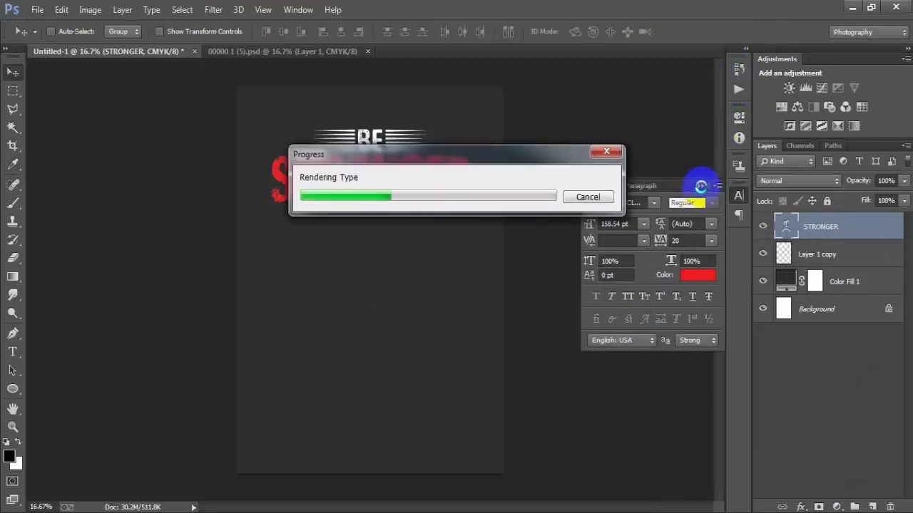
{"action": "left_click", "coordinate": [701, 187]}
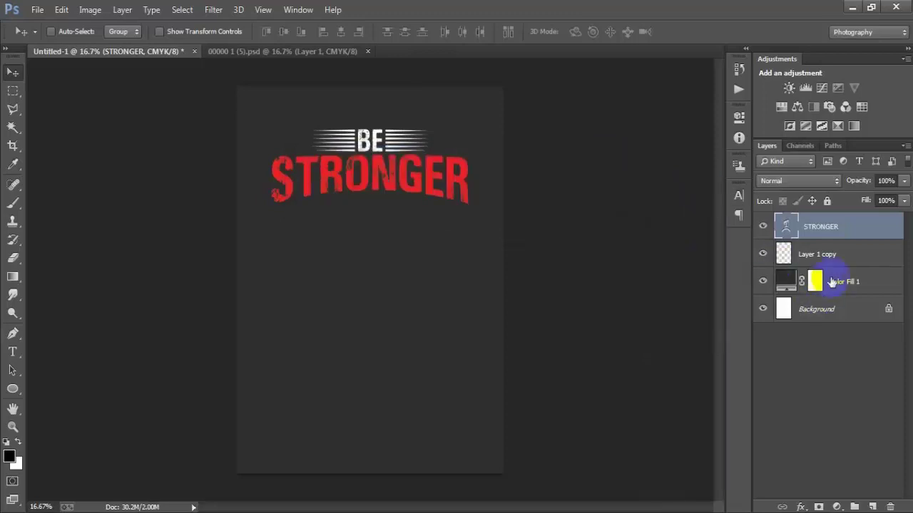
- Center STRONGER and the BE graphic horizontally against the Background, and nudge both upward together toward the canvas's upper edge
{"action": "left_click", "coordinate": [827, 254], "text": "shift"}
{"action": "left_click", "coordinate": [836, 318], "text": "ctrl"}
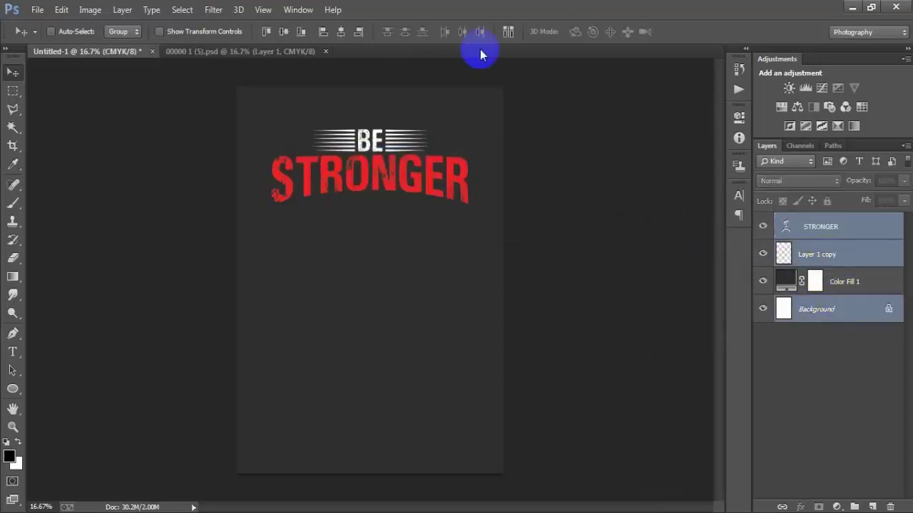
{"action": "left_click", "coordinate": [832, 236]}
{"action": "left_click", "coordinate": [836, 262], "text": "ctrl"}
{"action": "key", "text": "shift+Up"}
{"action": "key", "text": "shift+Up"}
{"action": "key", "text": "shift+Up"}
{"action": "key", "text": "shift+Up"}
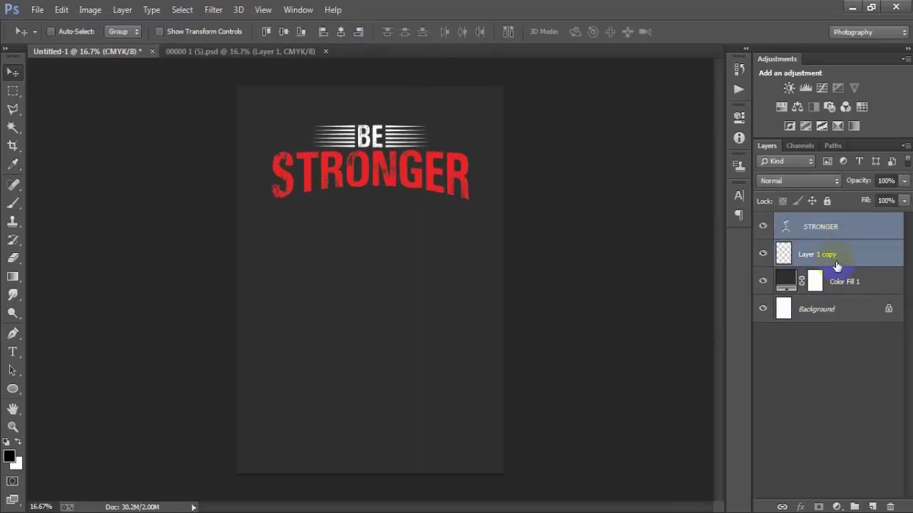
{"action": "key", "text": "shift+Up"}
{"action": "key", "text": "shift+Up"}
{"action": "key", "text": "shift+Up"}
{"action": "key", "text": "shift+Up"}
{"action": "key", "text": "shift+Up"}
{"action": "key", "text": "shift+Up"}
{"action": "key", "text": "shift+Up"}
{"action": "key", "text": "shift+Up"}
{"action": "key", "text": "shift+Up"}
{"action": "key", "text": "shift+Up"}
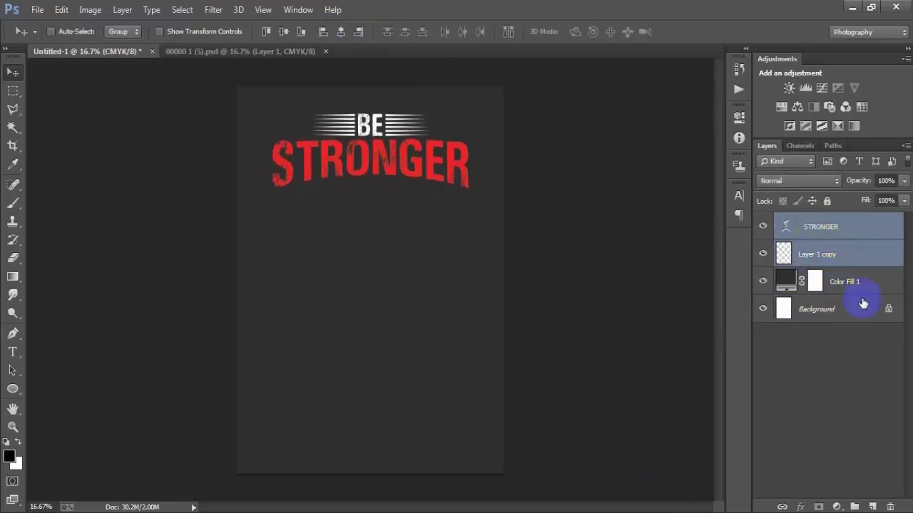
{"action": "left_click", "coordinate": [833, 228]}
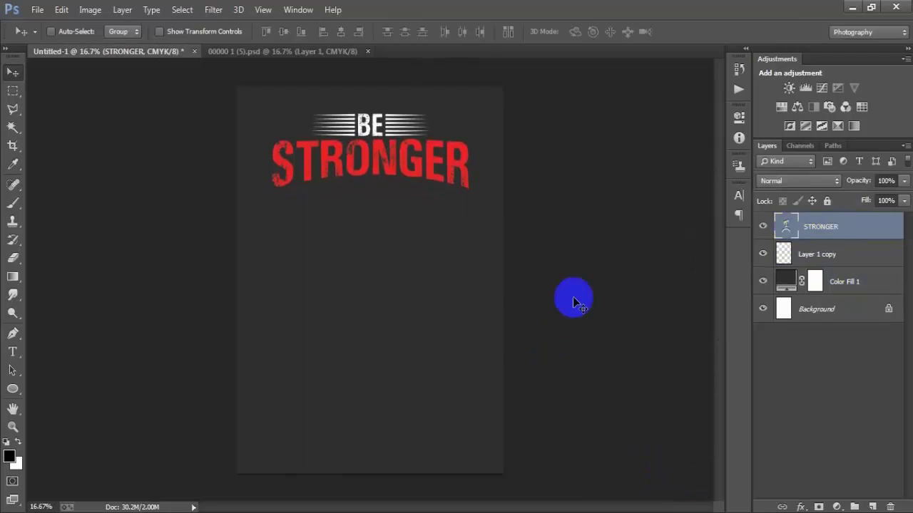
- Close the 00000 1 (5).psd document and open the 14.eps artwork, changing its rasterization resolution
{"action": "left_click", "coordinate": [317, 51]}
{"action": "left_click", "coordinate": [367, 51]}
{"action": "left_click", "coordinate": [37, 10]}
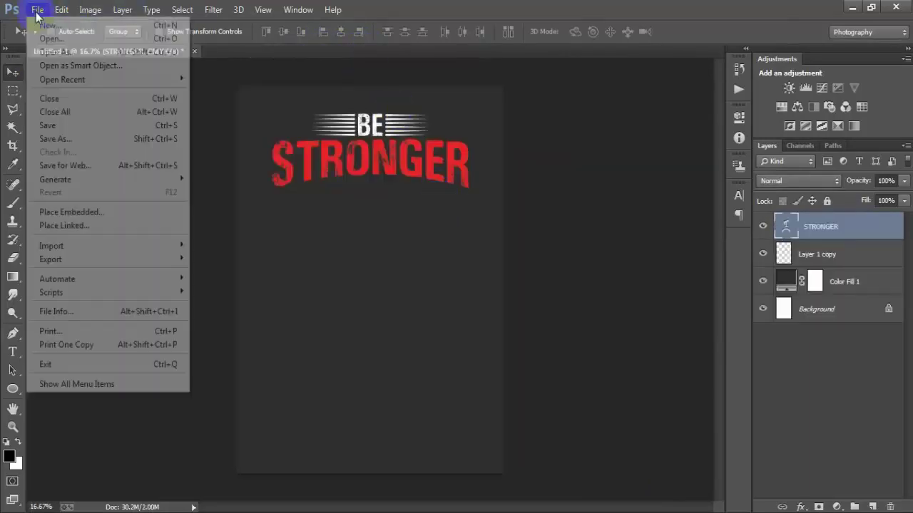
{"action": "left_click", "coordinate": [50, 38]}
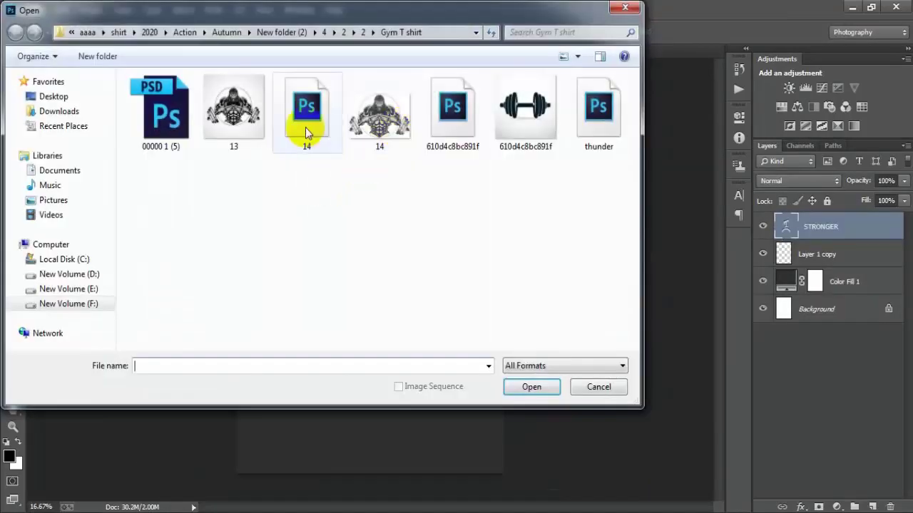
{"action": "left_click", "coordinate": [305, 127]}
{"action": "left_click", "coordinate": [530, 388]}
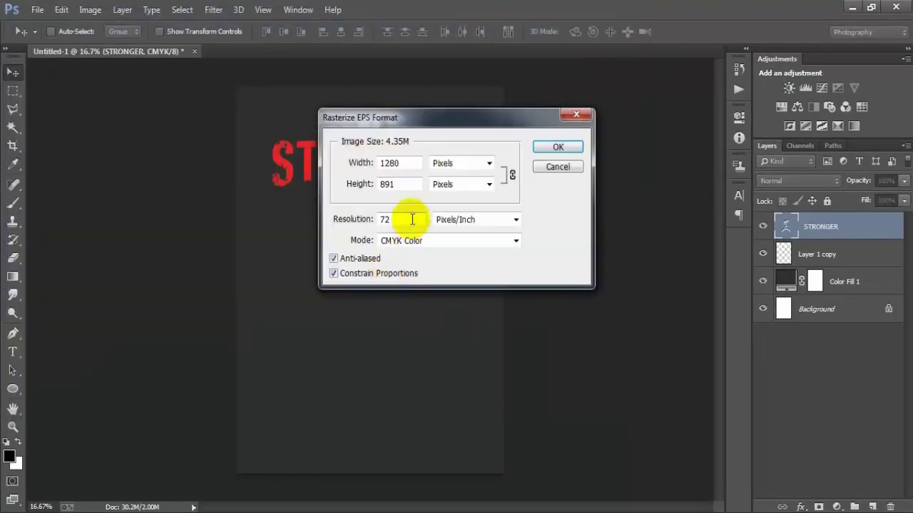
{"action": "left_click_drag", "start_coordinate": [412, 220], "coordinate": [338, 226]}
{"action": "key", "text": "Return"}
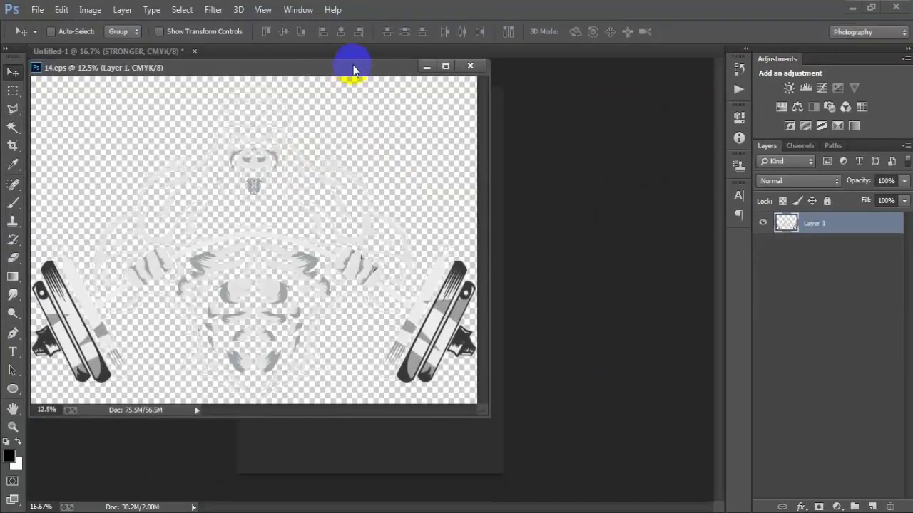
- Copy the gorilla artwork from 14.eps into Untitled-1 and scale it down to about 37%, placed just under STRONGER
{"action": "left_click_drag", "start_coordinate": [353, 69], "coordinate": [418, 57]}
{"action": "left_click_drag", "start_coordinate": [351, 270], "coordinate": [419, 365]}
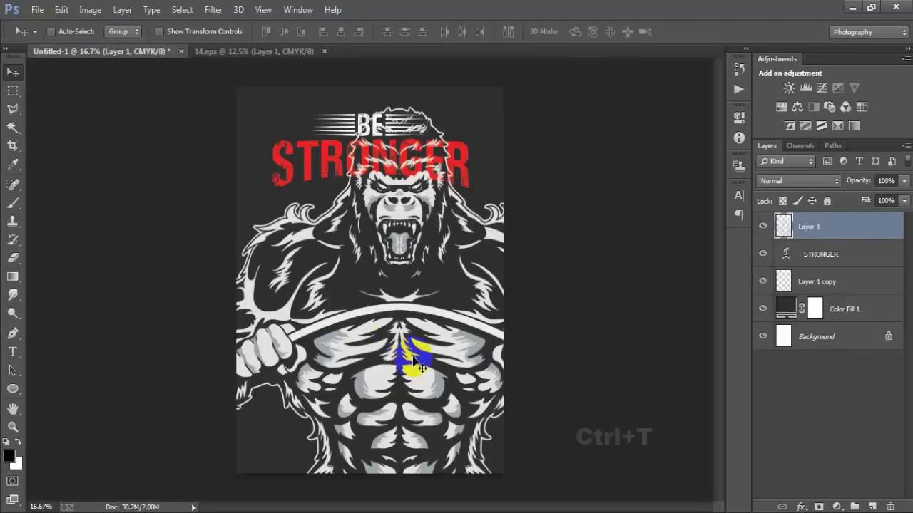
{"action": "key", "text": "ctrl+t"}
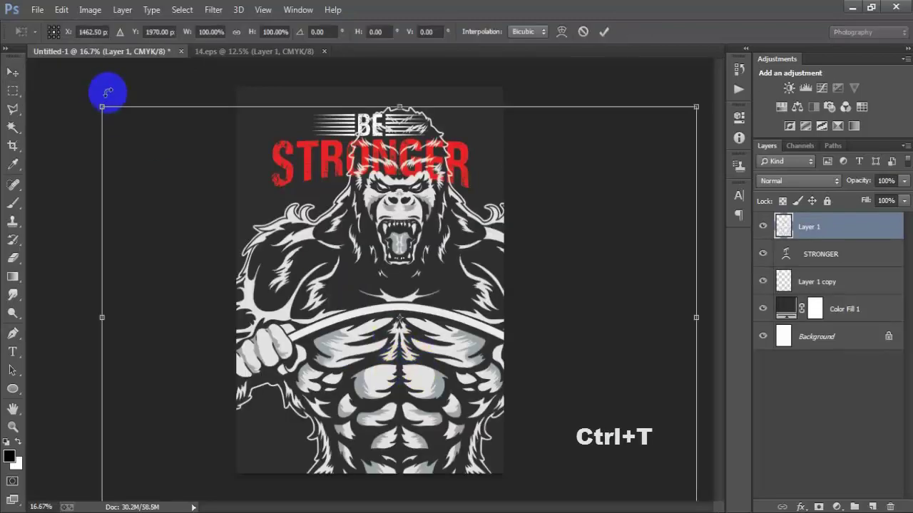
{"action": "left_click_drag", "start_coordinate": [102, 108], "coordinate": [253, 214]}
{"action": "left_click_drag", "start_coordinate": [419, 325], "coordinate": [391, 288]}
{"action": "left_click_drag", "start_coordinate": [226, 177], "coordinate": [259, 201]}
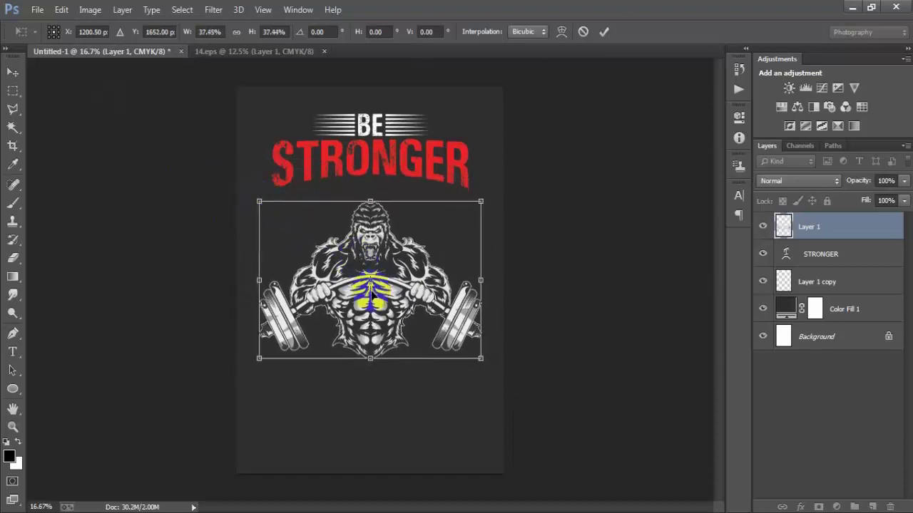
{"action": "left_click_drag", "start_coordinate": [360, 293], "coordinate": [365, 273]}
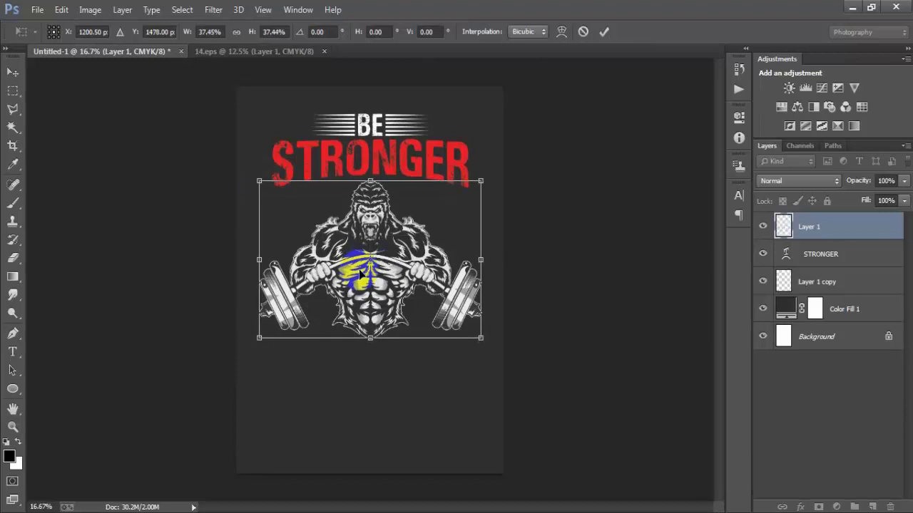
- Nudge the gorilla slightly upward and enlarge it to about 40% of its imported size
{"action": "key", "text": "Up"}
{"action": "key", "text": "Up"}
{"action": "key", "text": "Up"}
{"action": "key", "text": "Up"}
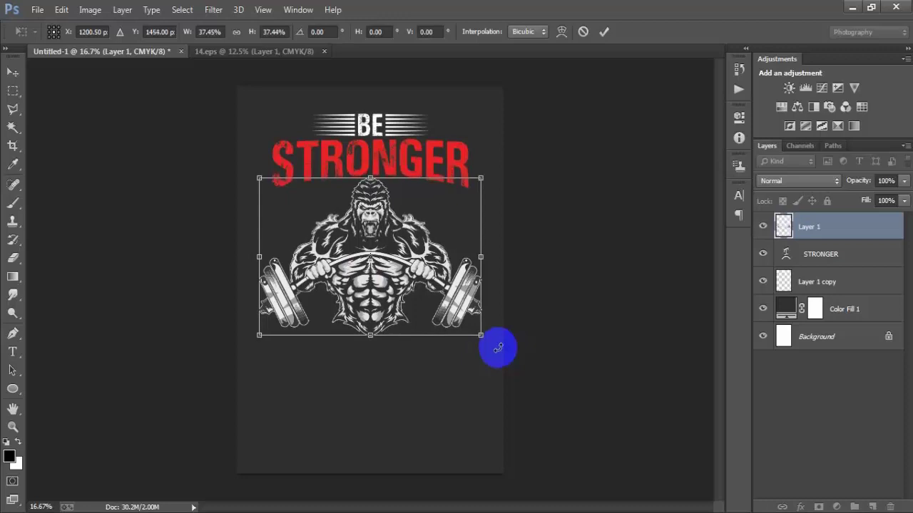
{"action": "left_click_drag", "start_coordinate": [481, 335], "coordinate": [488, 341]}
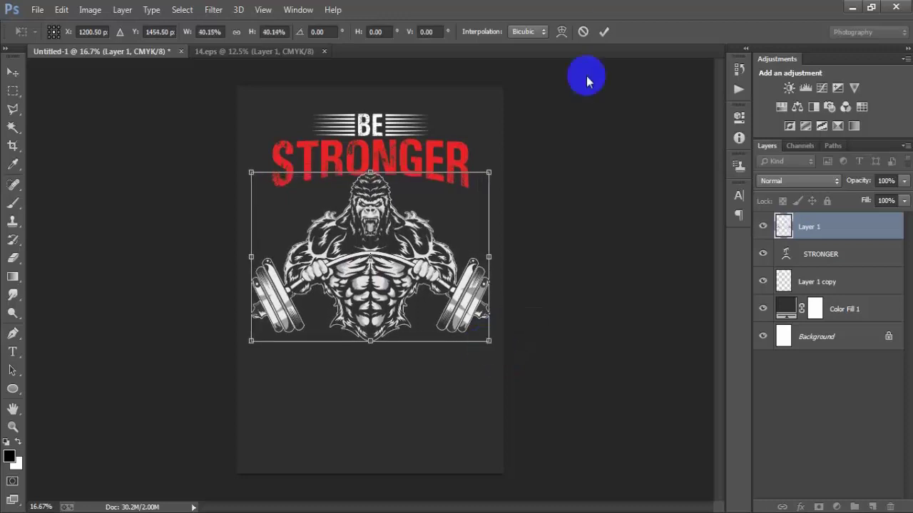
{"action": "left_click", "coordinate": [604, 32]}
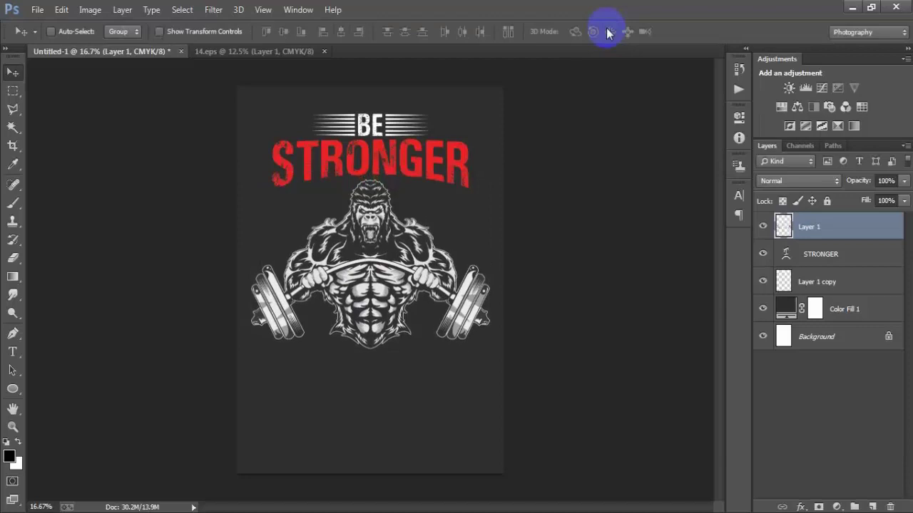
- Stretch the gorilla further to about 102% width and 104% height
{"action": "key", "text": "ctrl+t"}
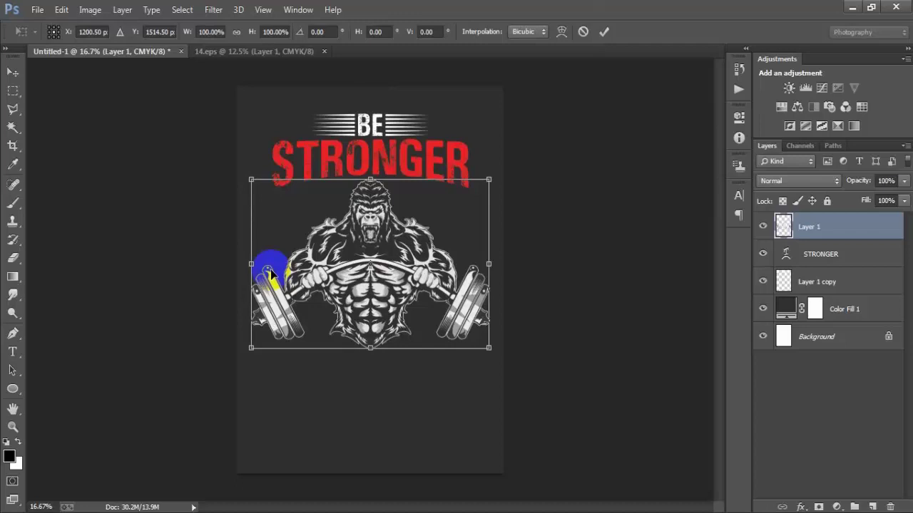
{"action": "left_click_drag", "start_coordinate": [255, 265], "coordinate": [257, 265]}
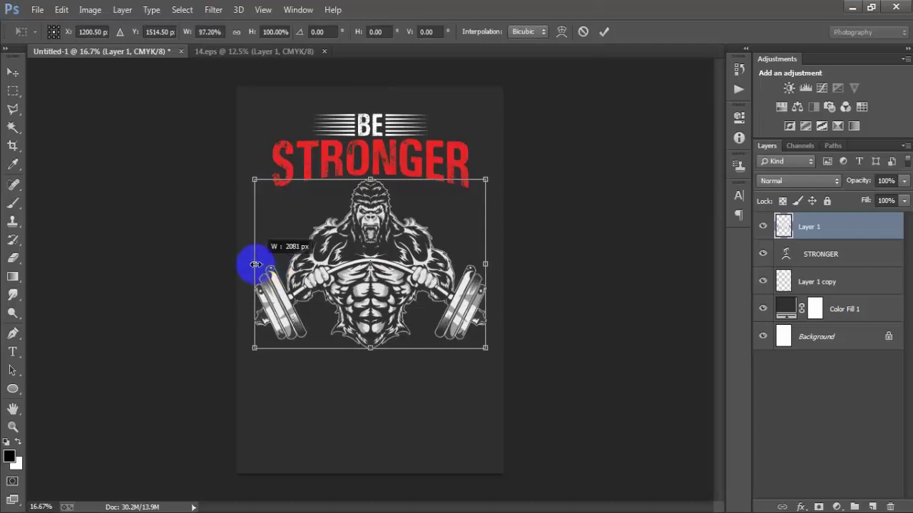
{"action": "key", "text": "ctrl+z"}
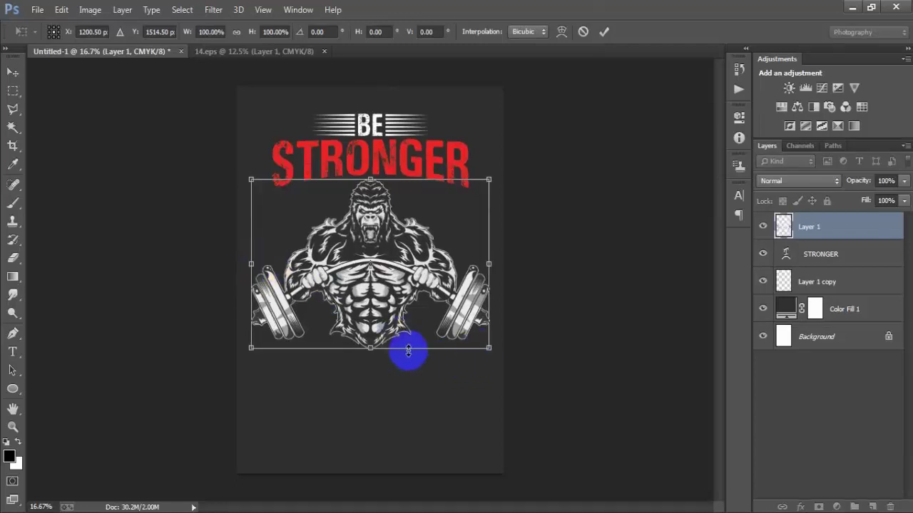
{"action": "left_click_drag", "start_coordinate": [371, 348], "coordinate": [374, 357]}
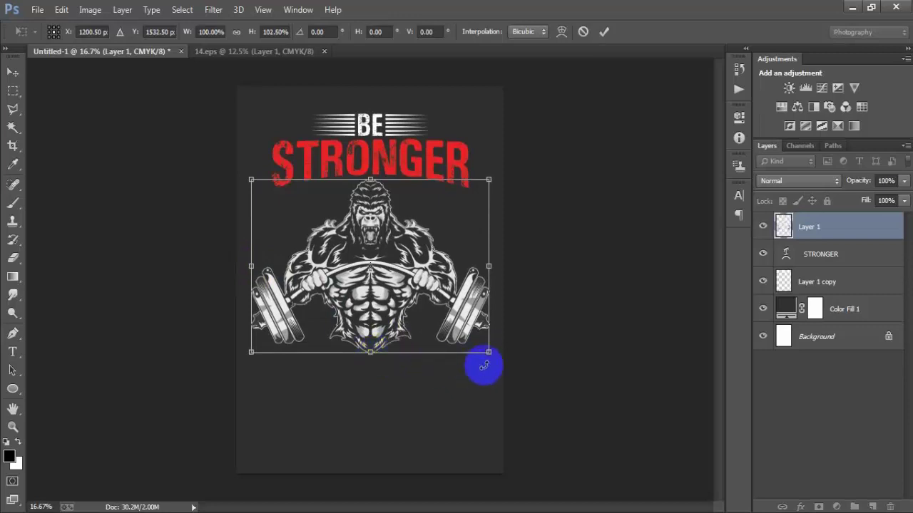
{"action": "left_click_drag", "start_coordinate": [489, 354], "coordinate": [492, 357]}
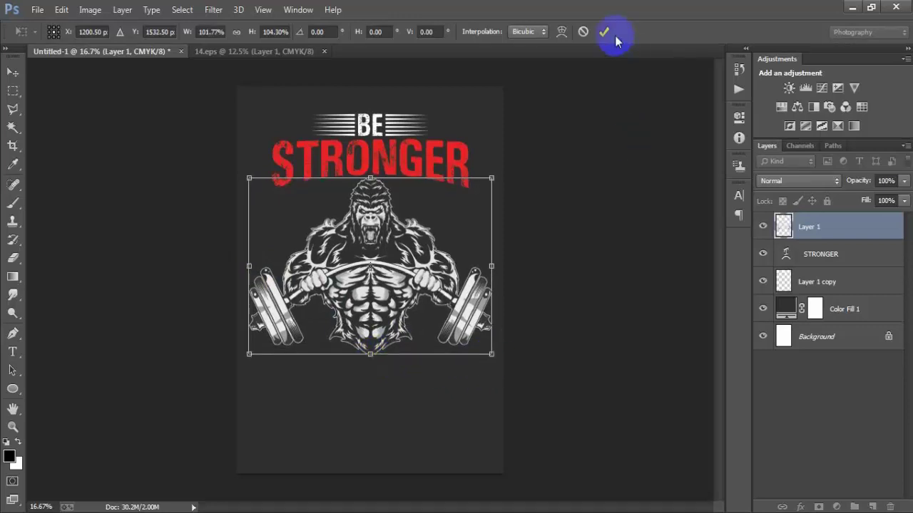
{"action": "key", "text": "Return"}
- Enlarge the STRONGER text to about 1966 px wide by 662 px high, keeping its upper edge in place
{"action": "left_click", "coordinate": [830, 255]}
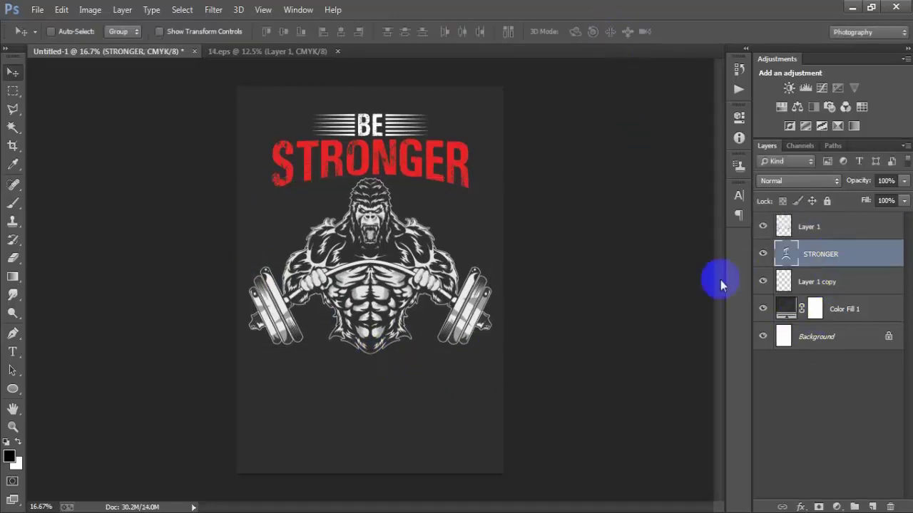
{"action": "key", "text": "ctrl+t"}
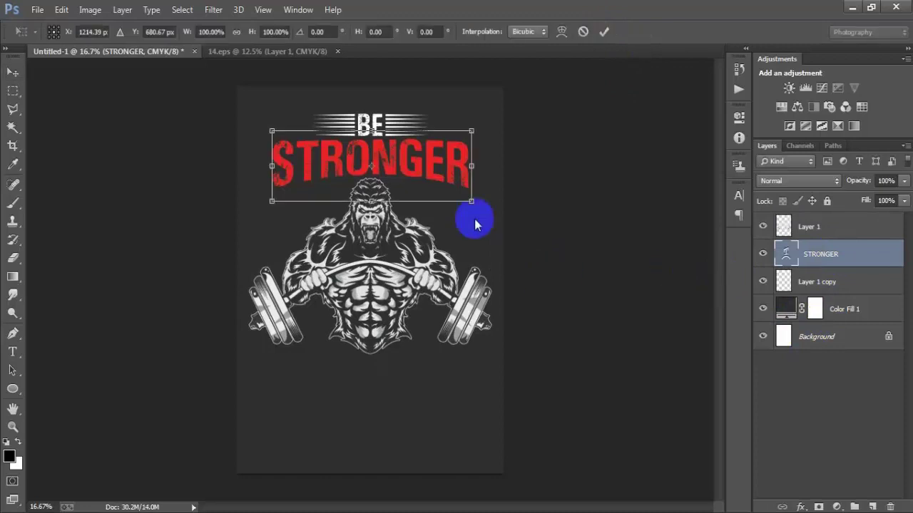
{"action": "left_click_drag", "start_coordinate": [471, 202], "coordinate": [482, 204]}
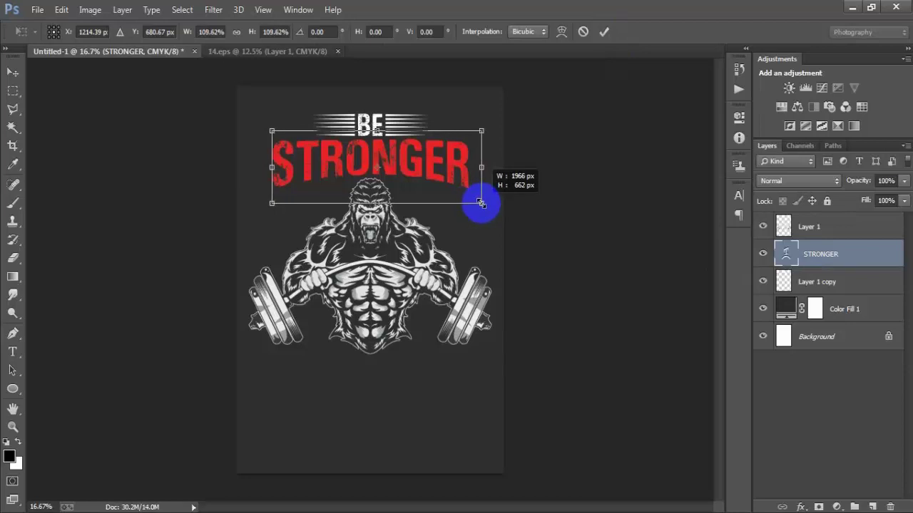
{"action": "left_click", "coordinate": [606, 33]}
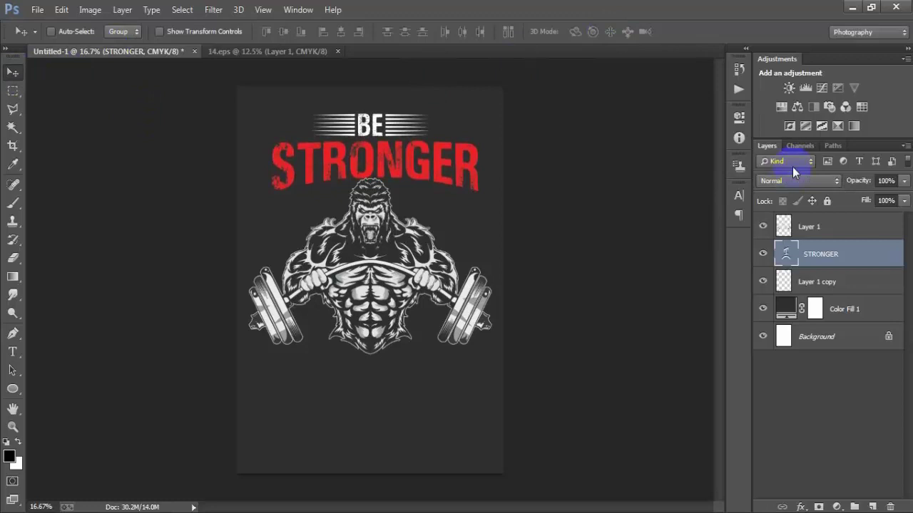
- Nudge the gorilla layer down slightly to leave a gap below the STRONGER text
{"action": "left_click", "coordinate": [834, 235]}
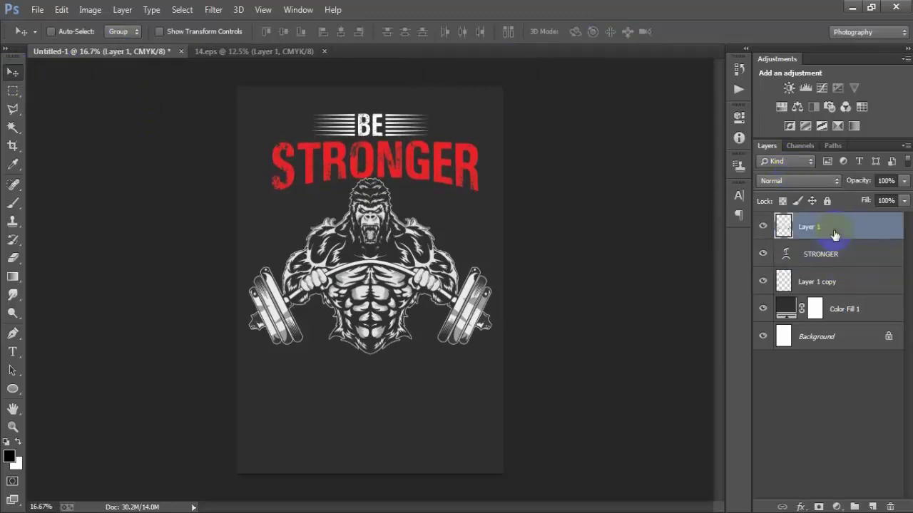
{"action": "key", "text": "Down"}
{"action": "key", "text": "Down"}
{"action": "key", "text": "Down"}
{"action": "key", "text": "Down"}
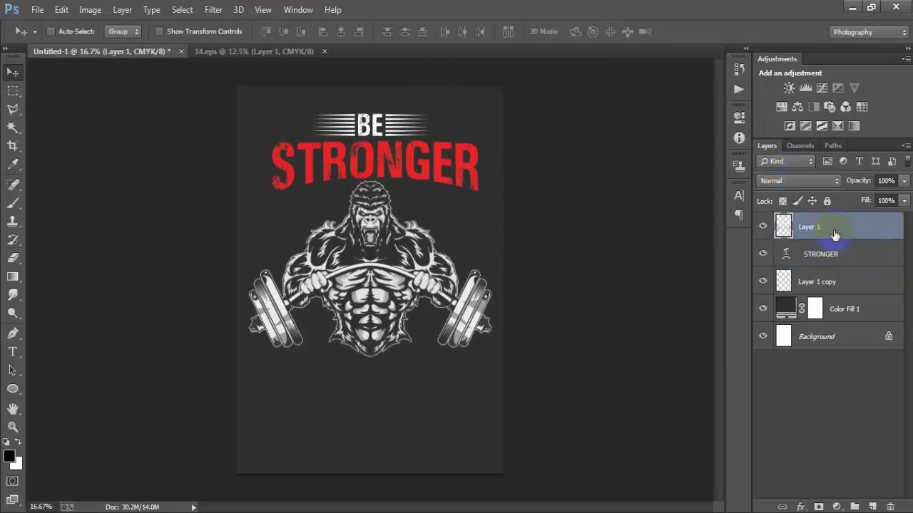
{"action": "key", "text": "Down"}
{"action": "key", "text": "Up"}
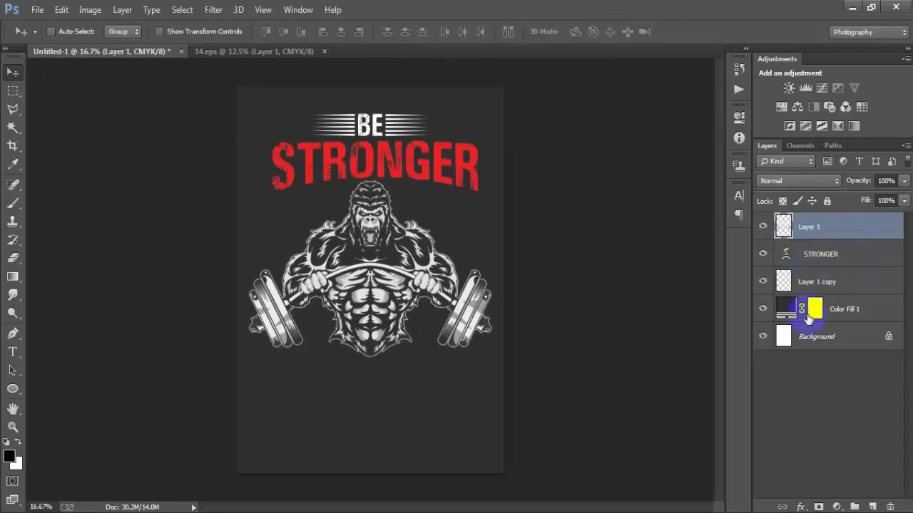
- Add a new layer and enter the text THAN YOUR below the gorilla's torso
{"action": "left_click", "coordinate": [872, 507]}
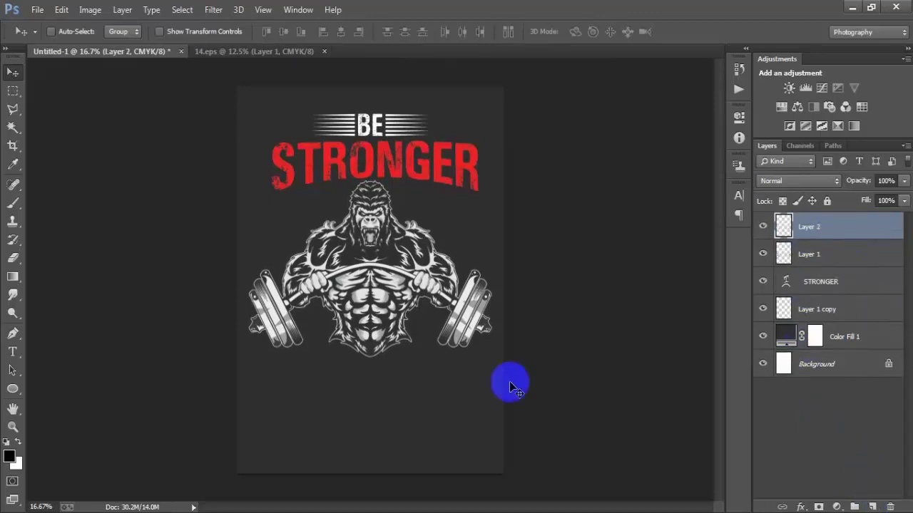
{"action": "left_click", "coordinate": [15, 338]}
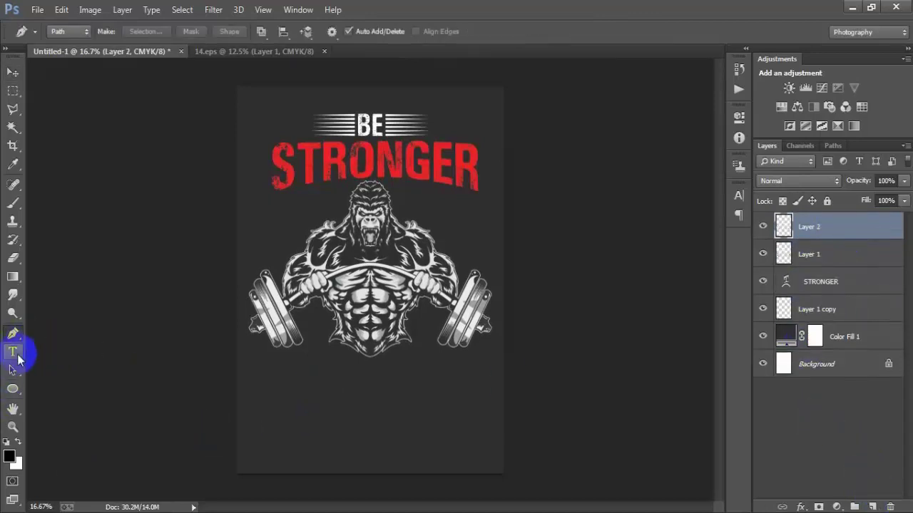
{"action": "left_click", "coordinate": [15, 351]}
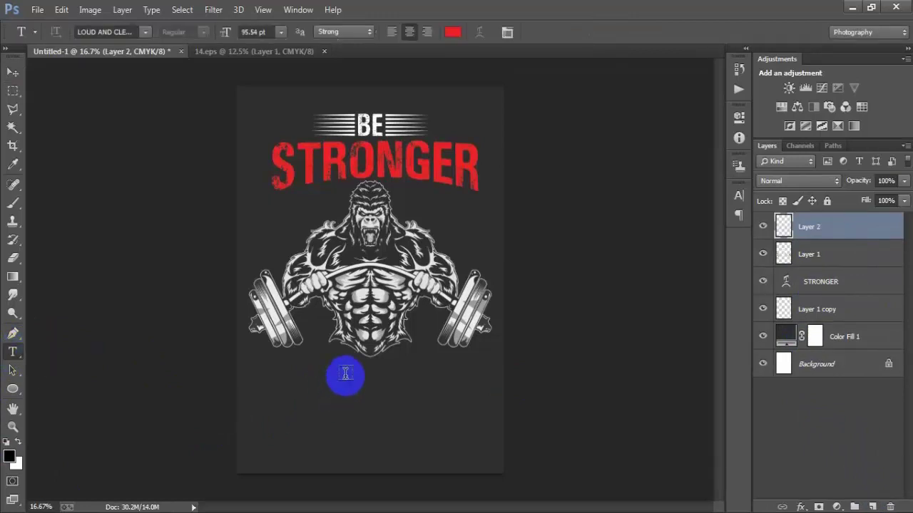
{"action": "left_click", "coordinate": [384, 426]}
{"action": "type", "text": "THAN YOUR"}
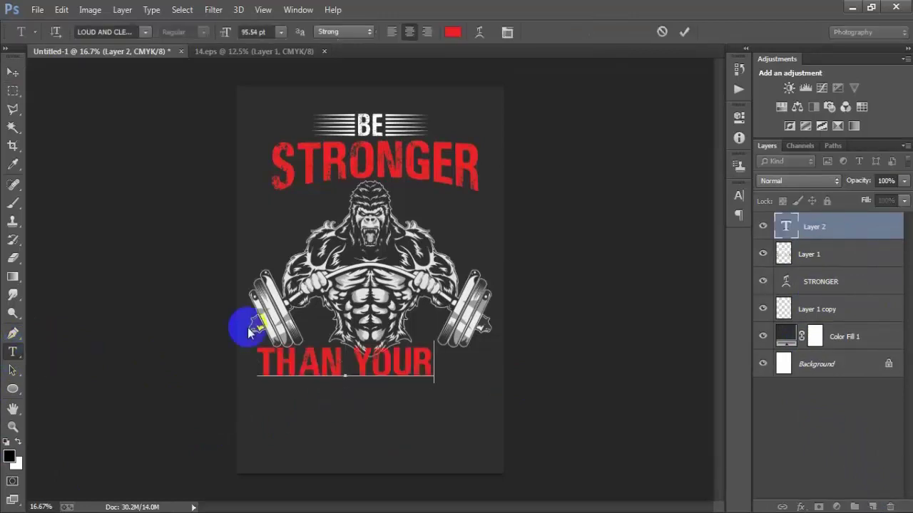
{"action": "left_click", "coordinate": [11, 75]}
- Change the THAN YOUR text color to white (#ffffff)
{"action": "left_click", "coordinate": [738, 198]}
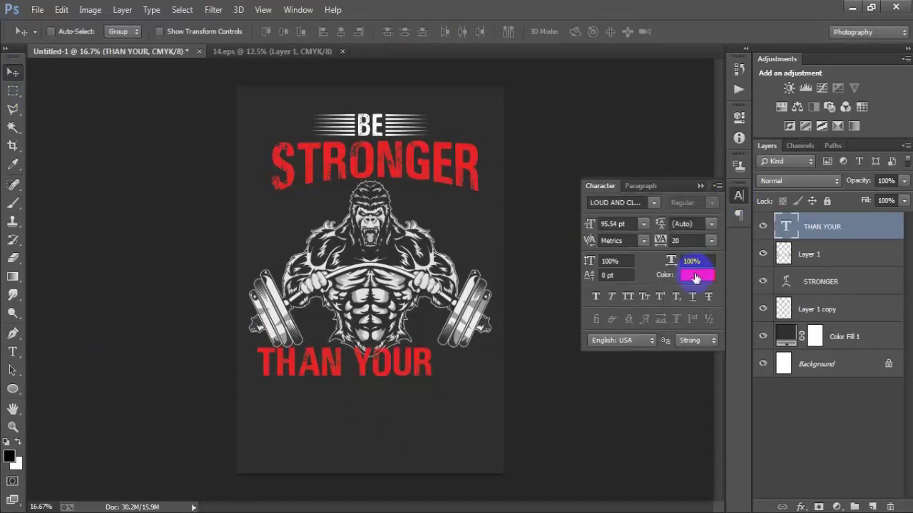
{"action": "left_click", "coordinate": [689, 267]}
{"action": "type", "text": "ffffff"}
{"action": "left_click", "coordinate": [741, 63]}
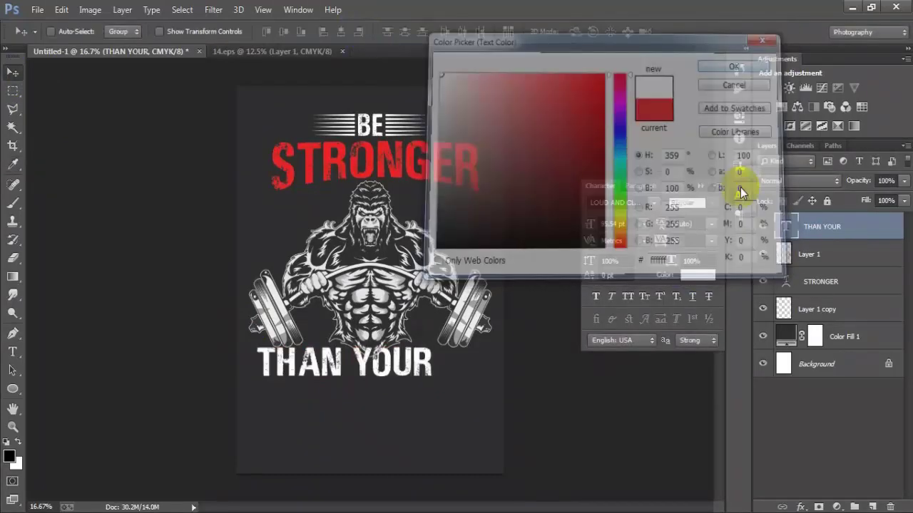
{"action": "left_click", "coordinate": [698, 186]}
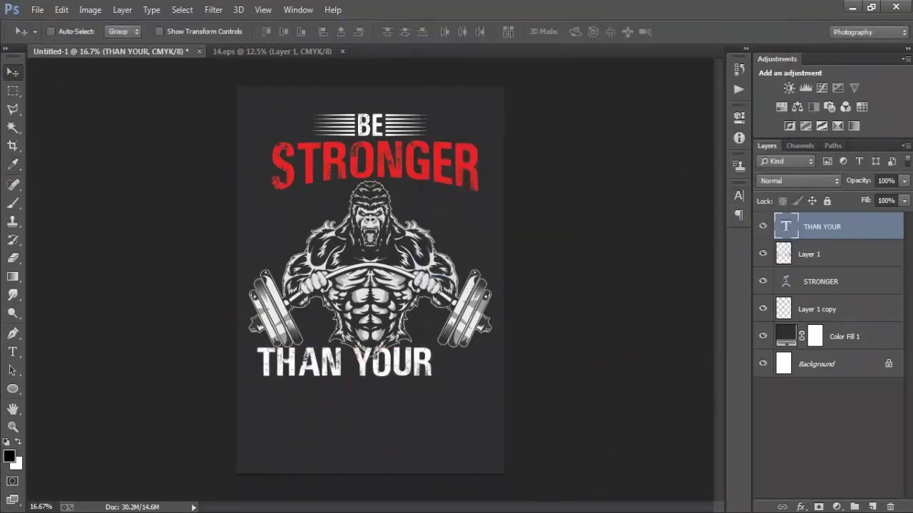
- Scale the THAN YOUR text to about 74% and place it over the gorilla's lower torso, between the weight plates
{"action": "left_click_drag", "start_coordinate": [387, 376], "coordinate": [400, 356]}
{"action": "key", "text": "ctrl+t"}
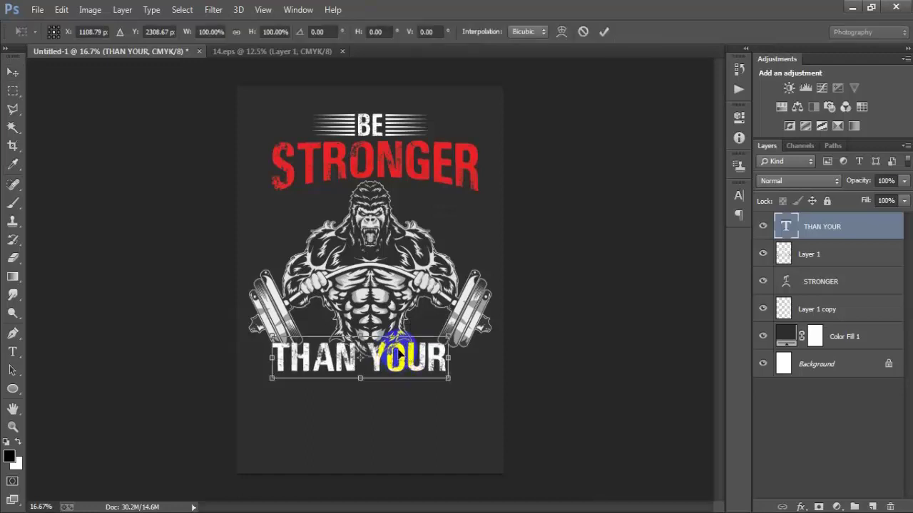
{"action": "left_click_drag", "start_coordinate": [275, 381], "coordinate": [292, 375]}
{"action": "left_click_drag", "start_coordinate": [403, 350], "coordinate": [432, 359]}
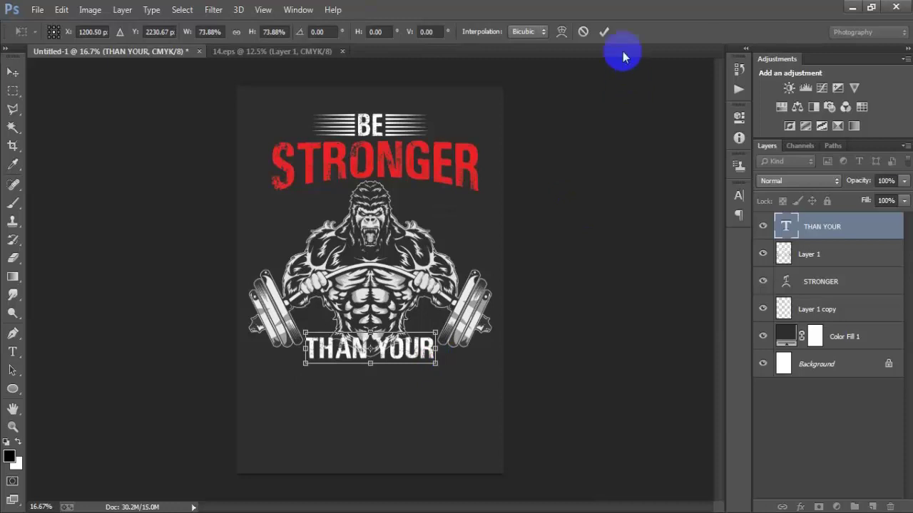
{"action": "left_click", "coordinate": [604, 31]}
{"action": "key", "text": "Right"}
{"action": "key", "text": "Right"}
{"action": "key", "text": "Right"}
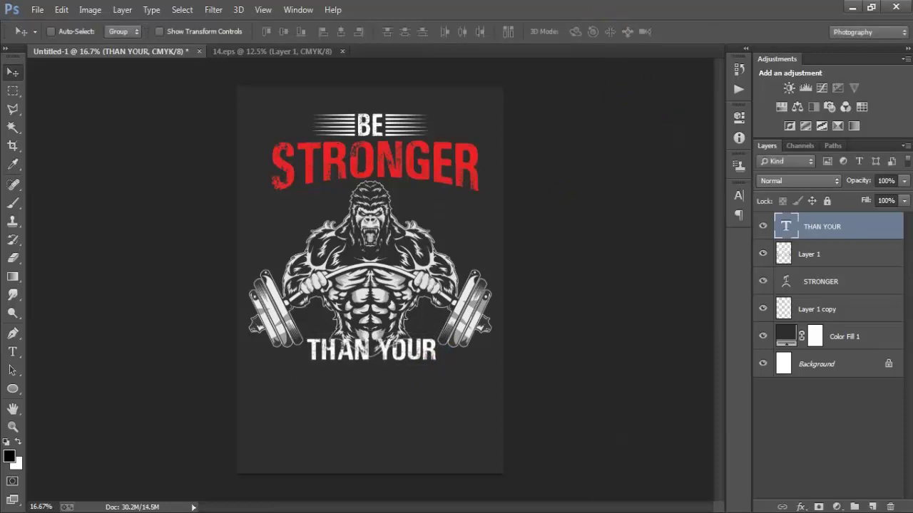
- Center the THAN YOUR text and the gorilla layer horizontally against the Background
{"action": "left_click", "coordinate": [802, 254], "text": "shift"}
{"action": "left_click", "coordinate": [827, 368], "text": "ctrl"}
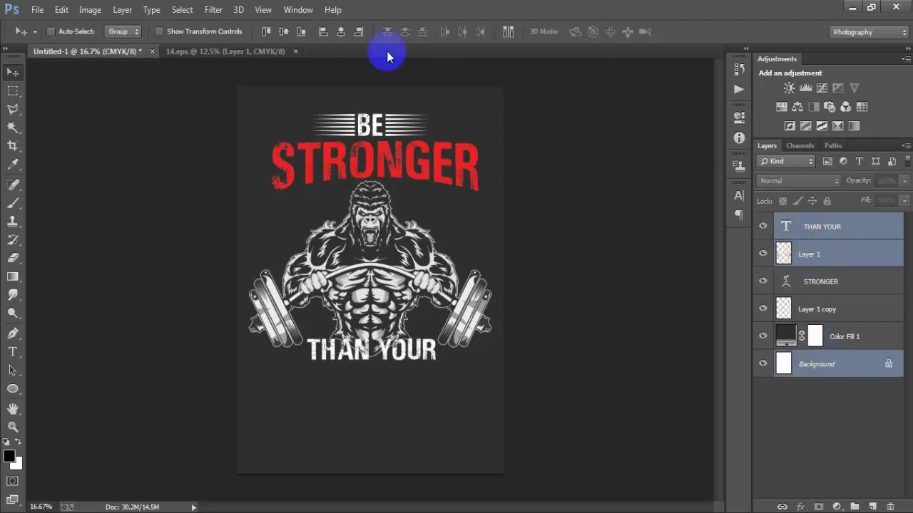
{"action": "left_click", "coordinate": [345, 34]}
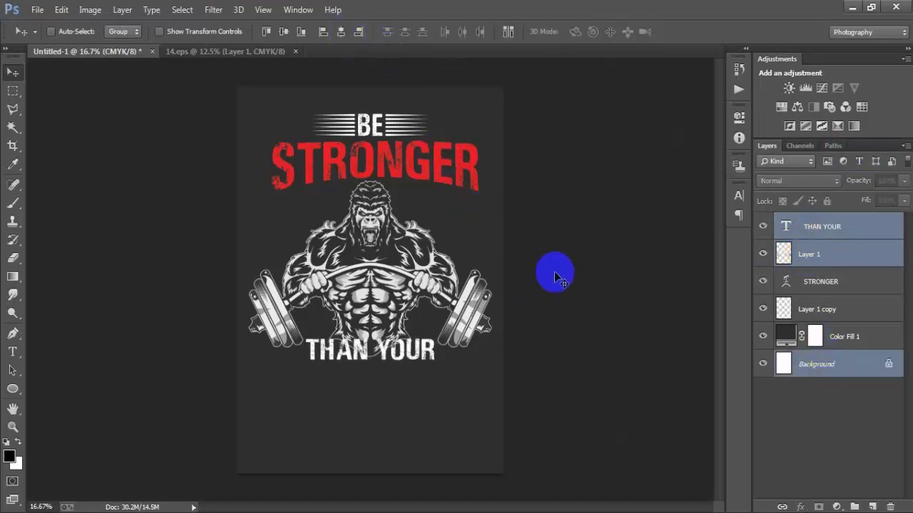
- Fine-tune the size of the THAN YOUR text between the weight plates and center it horizontally against the Background
{"action": "left_click", "coordinate": [811, 226]}
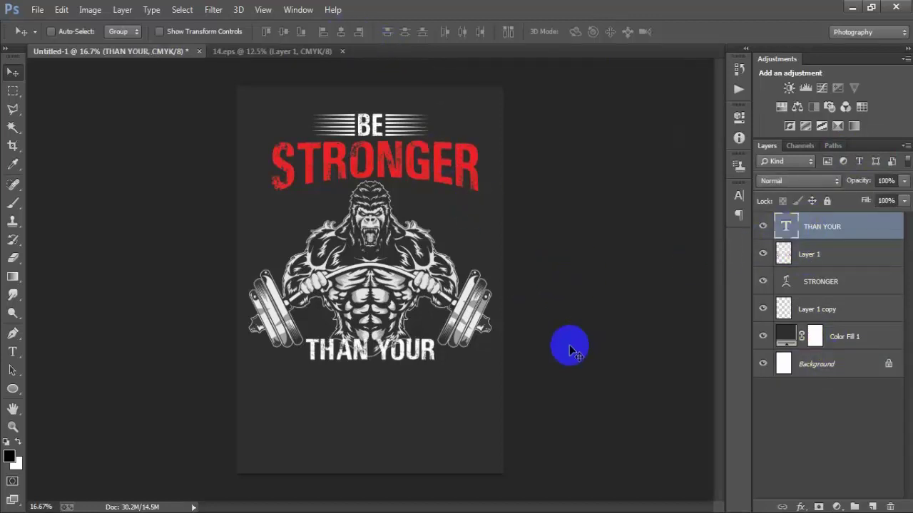
{"action": "key", "text": "ctrl+t"}
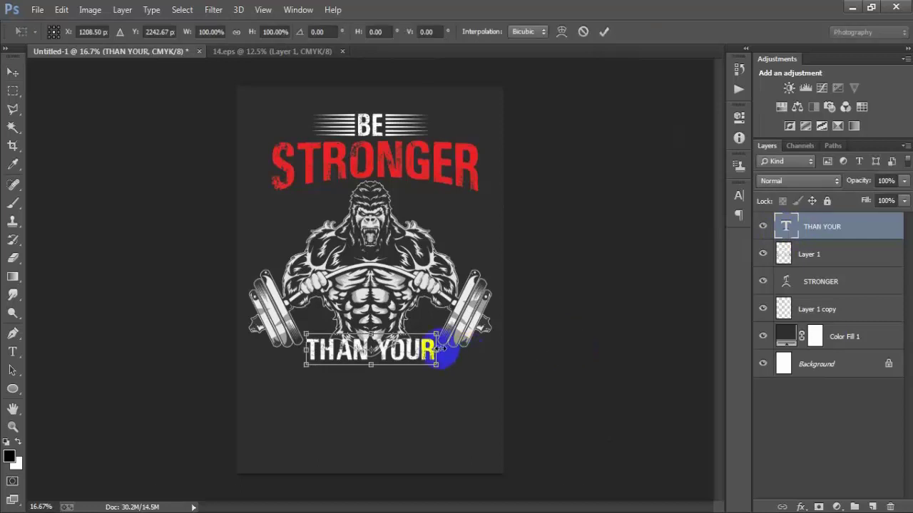
{"action": "left_click_drag", "start_coordinate": [437, 348], "coordinate": [460, 332]}
{"action": "left_click", "coordinate": [603, 31]}
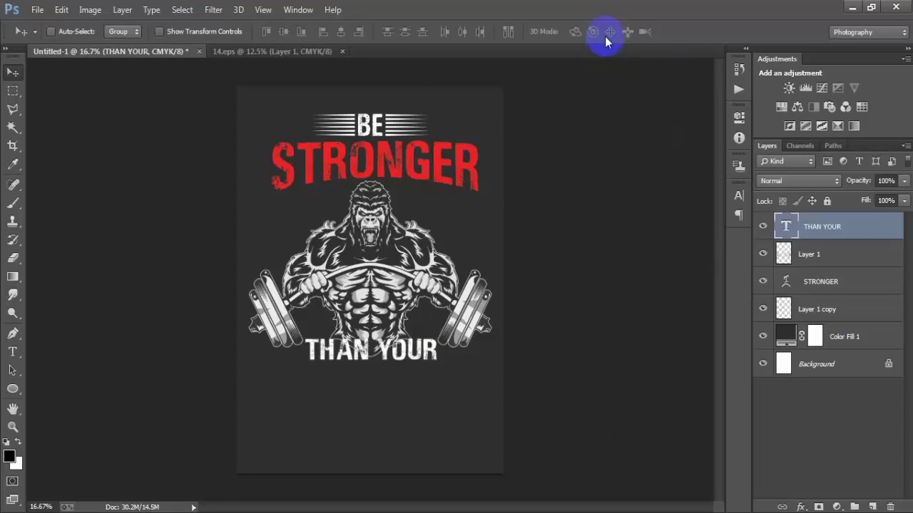
{"action": "key", "text": "ctrl+t"}
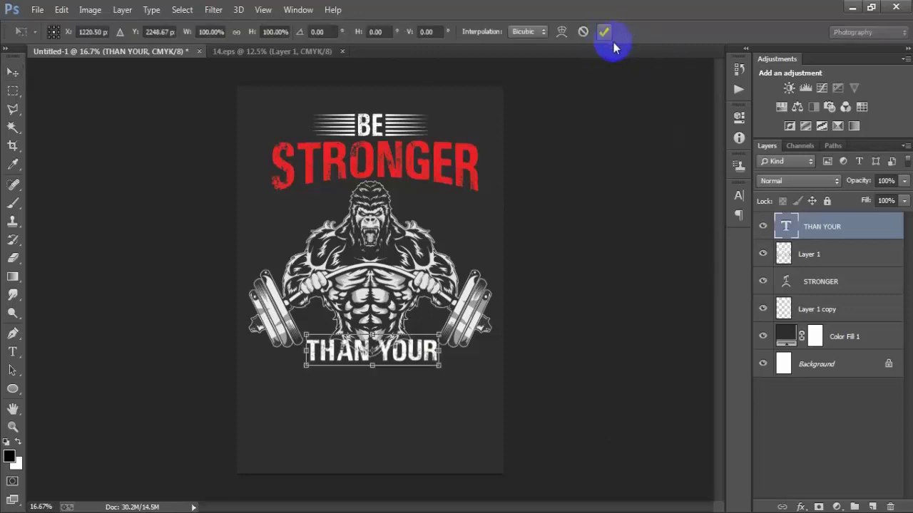
{"action": "left_click_drag", "start_coordinate": [440, 368], "coordinate": [437, 365]}
{"action": "left_click", "coordinate": [602, 32]}
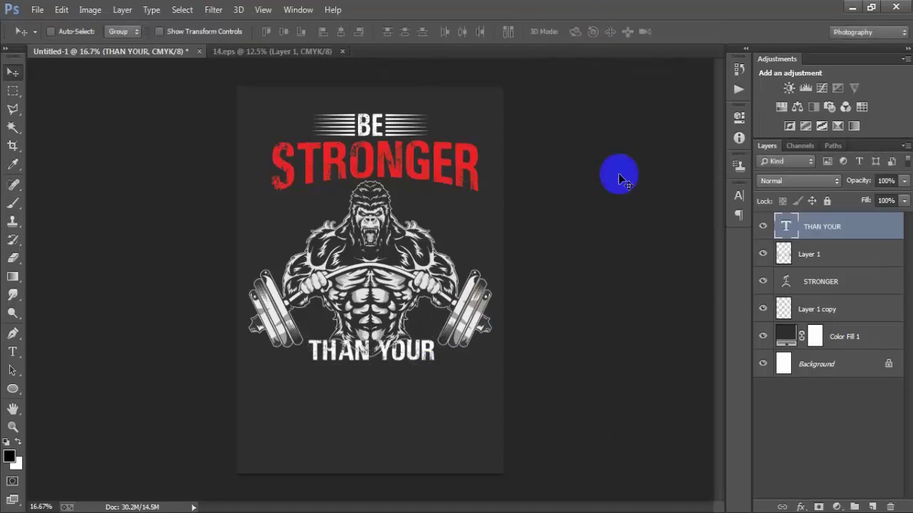
{"action": "left_click", "coordinate": [812, 364], "text": "ctrl"}
{"action": "left_click", "coordinate": [341, 39]}
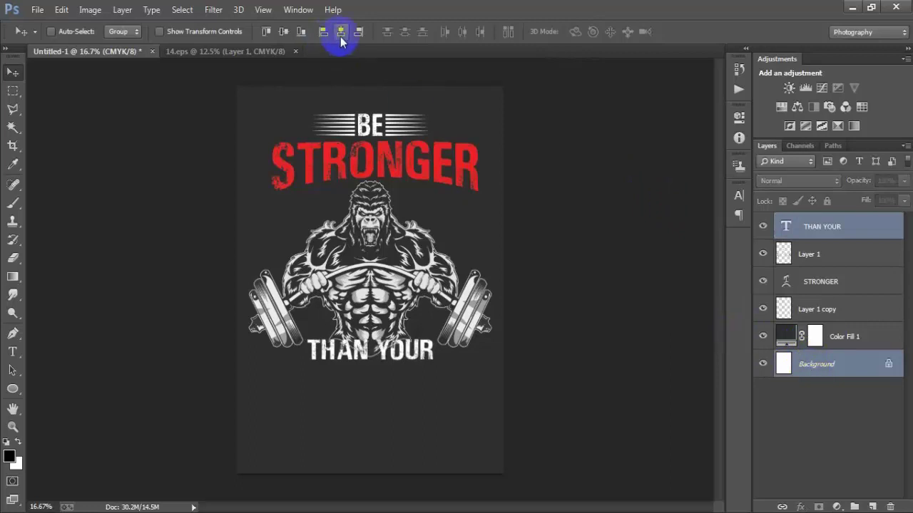
- Load the THAN YOUR lettering as a selection and expand it by 10 pixels
{"action": "left_click", "coordinate": [867, 234]}
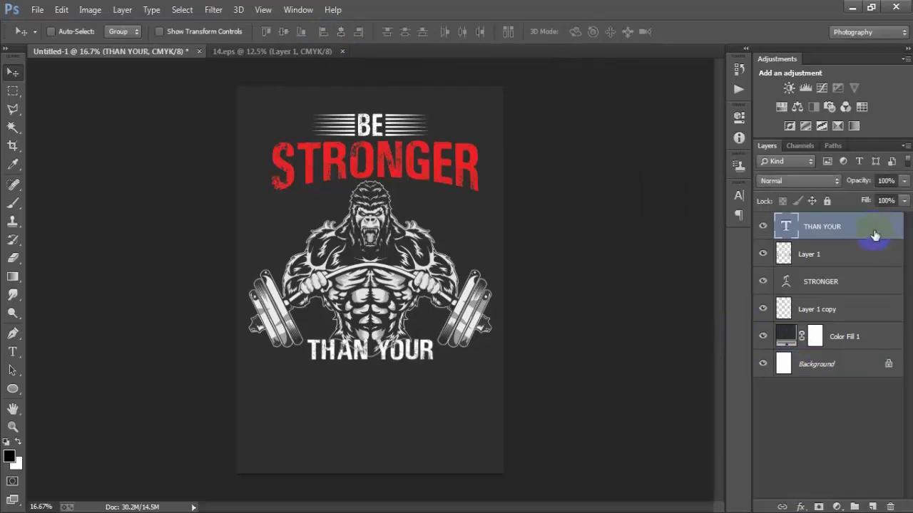
{"action": "left_click", "coordinate": [763, 227]}
{"action": "left_click", "coordinate": [763, 226]}
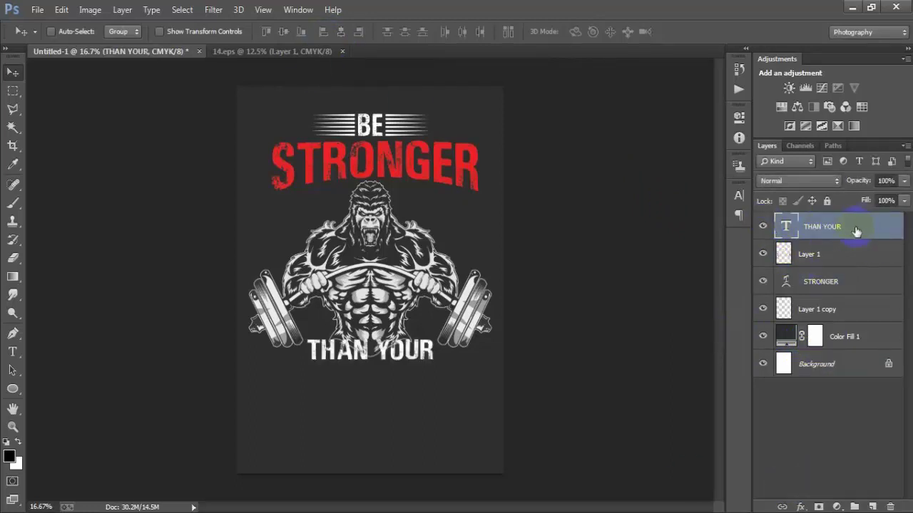
{"action": "left_click", "coordinate": [785, 228], "text": "ctrl"}
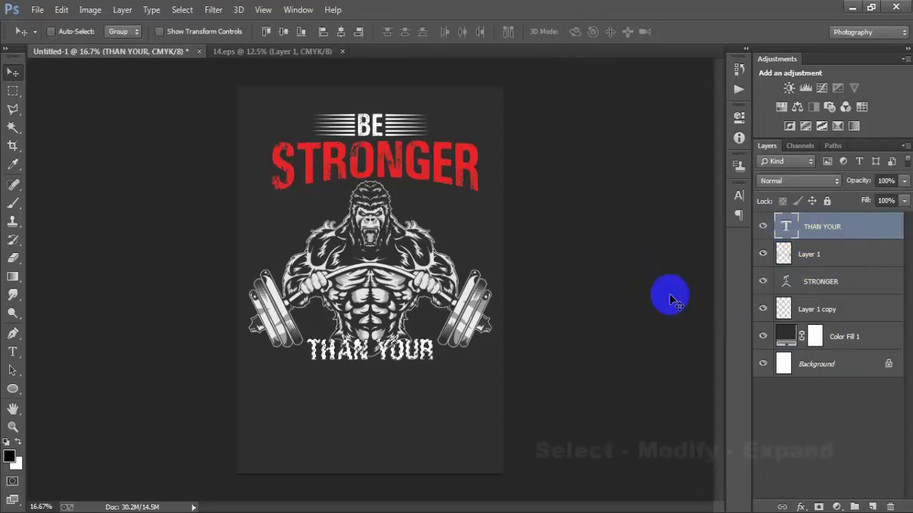
{"action": "left_click", "coordinate": [185, 15]}
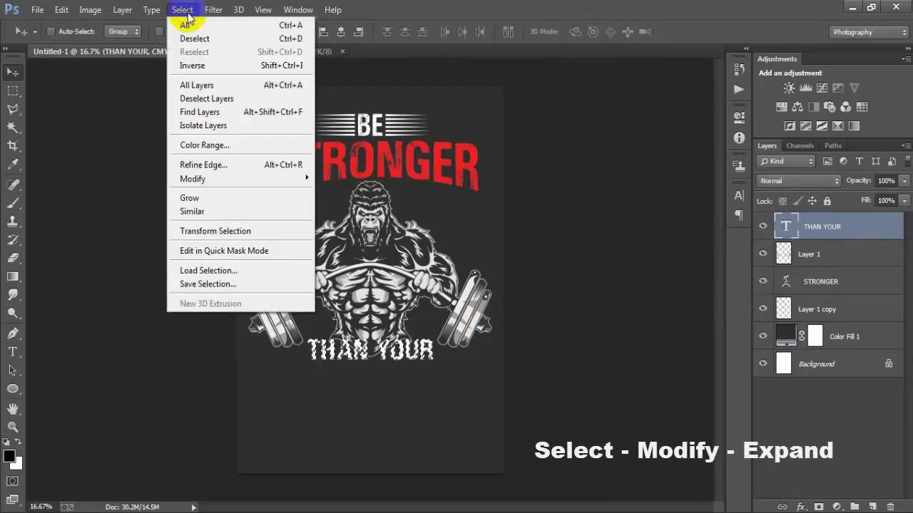
{"action": "mouse_move", "coordinate": [306, 178]}
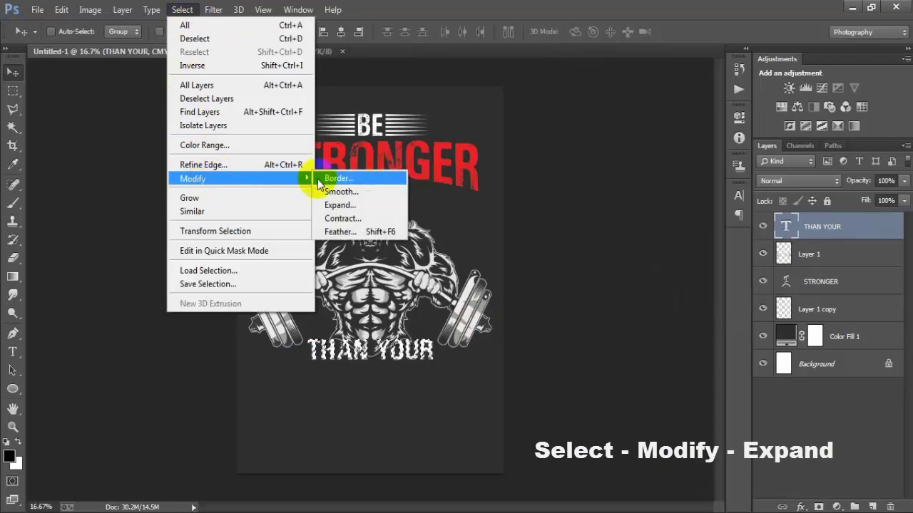
{"action": "left_click", "coordinate": [371, 207]}
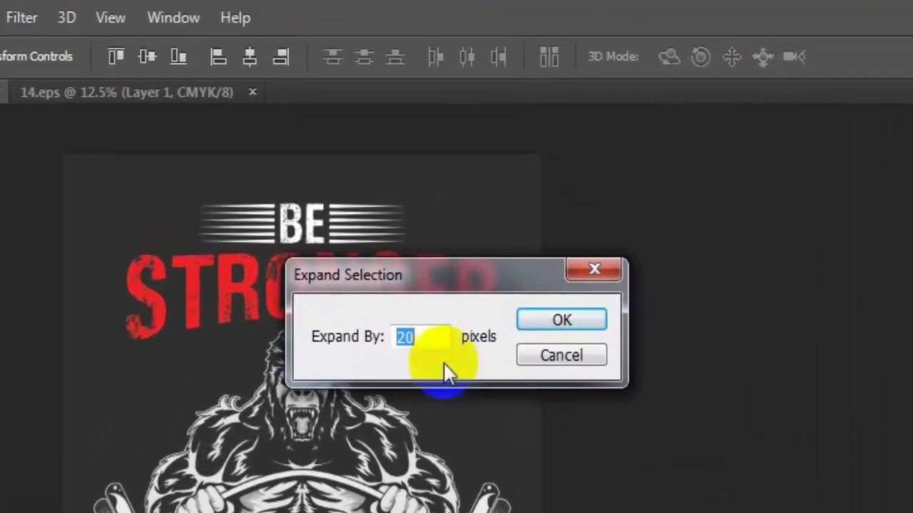
{"action": "left_click", "coordinate": [407, 337]}
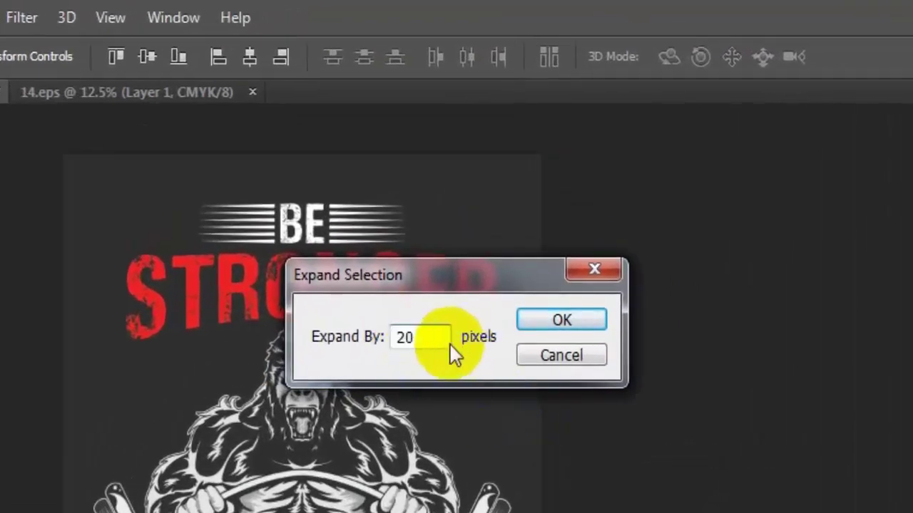
{"action": "left_click_drag", "start_coordinate": [400, 338], "coordinate": [448, 344]}
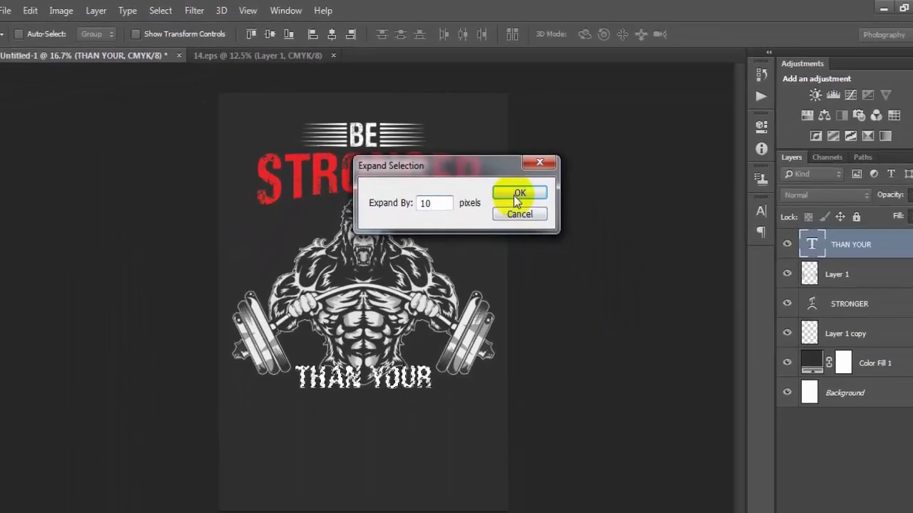
{"action": "left_click", "coordinate": [562, 320]}
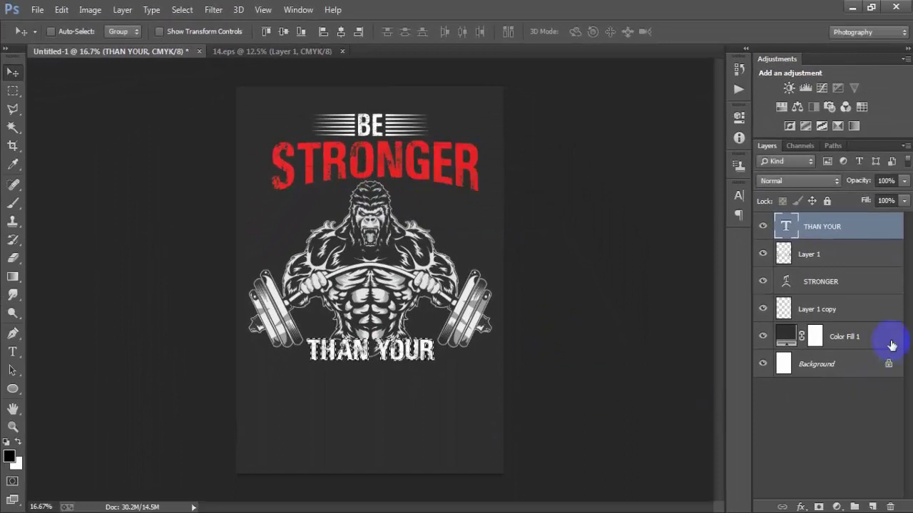
- Delete the selected area around the THAN YOUR lettering from the gorilla on Layer 1, and clear the selection
{"action": "left_click", "coordinate": [768, 255]}
{"action": "left_click", "coordinate": [763, 254]}
{"action": "left_click", "coordinate": [763, 254]}
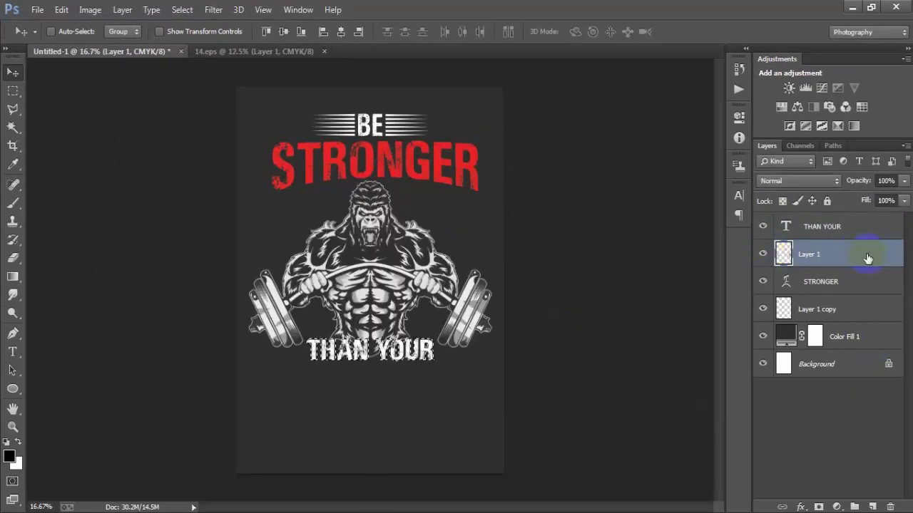
{"action": "left_click", "coordinate": [621, 314]}
{"action": "key", "text": "Delete"}
{"action": "key", "text": "ctrl+d"}
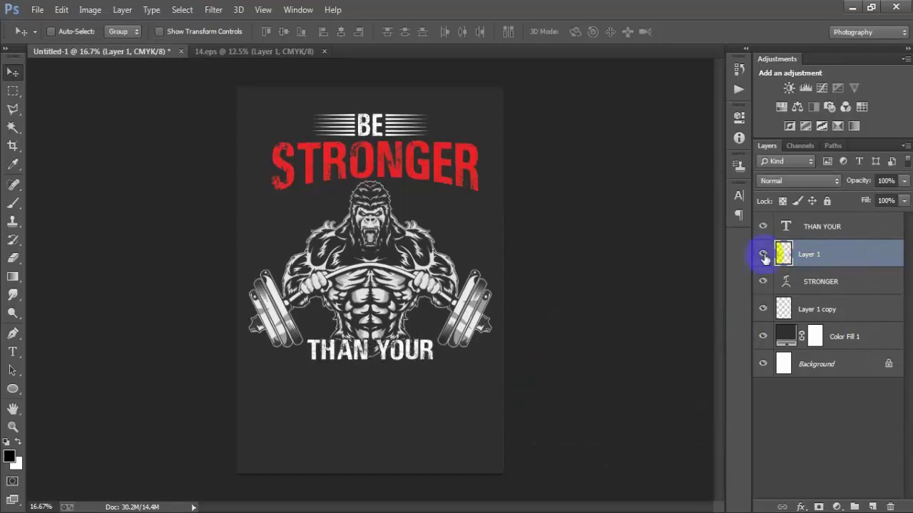
{"action": "left_click", "coordinate": [763, 227]}
{"action": "left_click", "coordinate": [764, 227]}
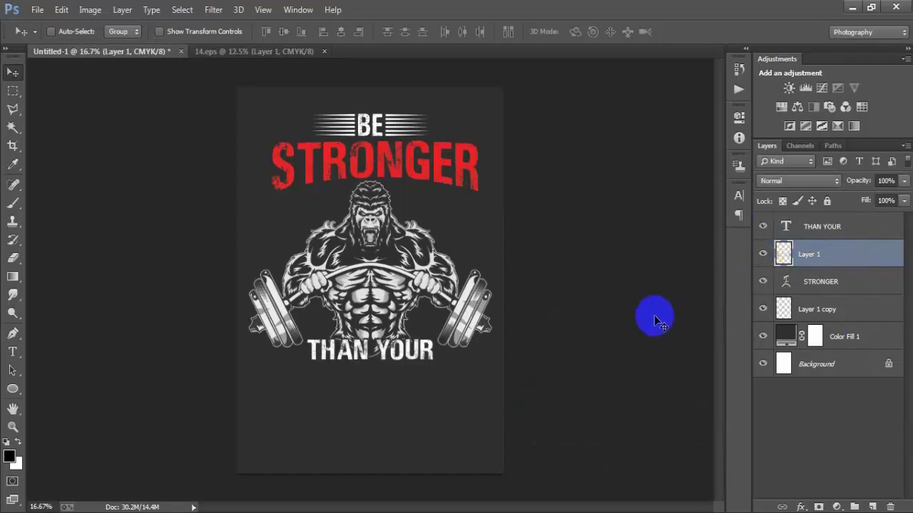
- Add a new layer above THAN YOUR and enter the text STRONGEST below that line
{"action": "left_click", "coordinate": [843, 229]}
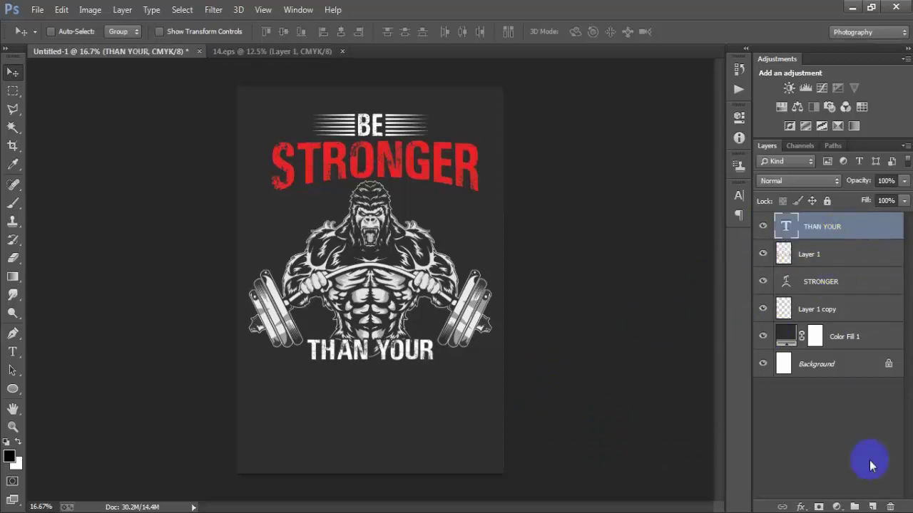
{"action": "left_click", "coordinate": [871, 506]}
{"action": "left_click", "coordinate": [13, 351]}
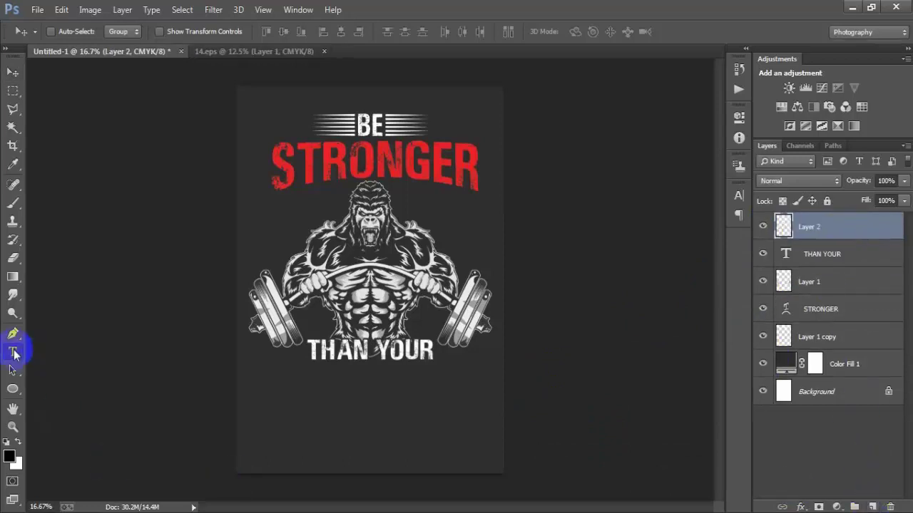
{"action": "left_click", "coordinate": [323, 394]}
{"action": "type", "text": "STRONGEST"}
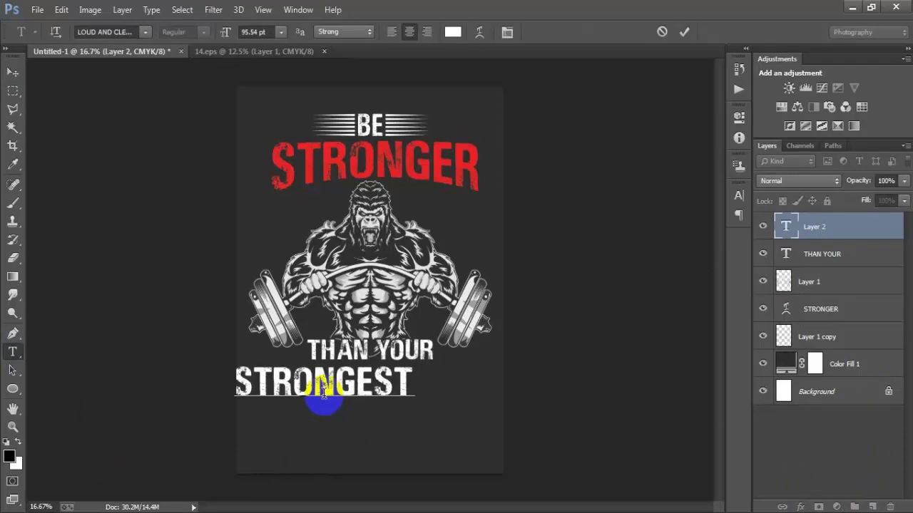
- Place the STRONGEST text centrally right beneath THAN YOUR and enlarge it slightly
{"action": "left_click", "coordinate": [10, 75]}
{"action": "left_click_drag", "start_coordinate": [326, 391], "coordinate": [371, 395]}
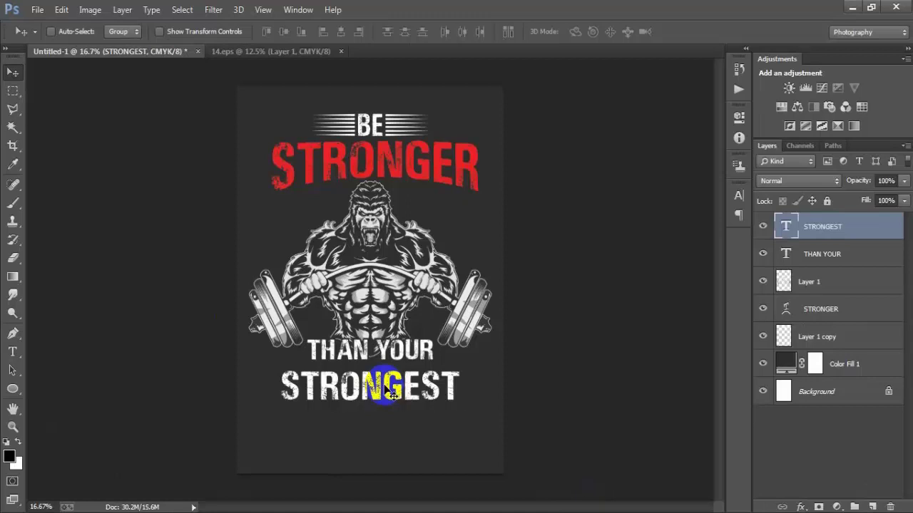
{"action": "key", "text": "ctrl+t"}
{"action": "left_click_drag", "start_coordinate": [463, 405], "coordinate": [470, 410]}
{"action": "left_click_drag", "start_coordinate": [418, 387], "coordinate": [422, 384]}
{"action": "left_click", "coordinate": [603, 31]}
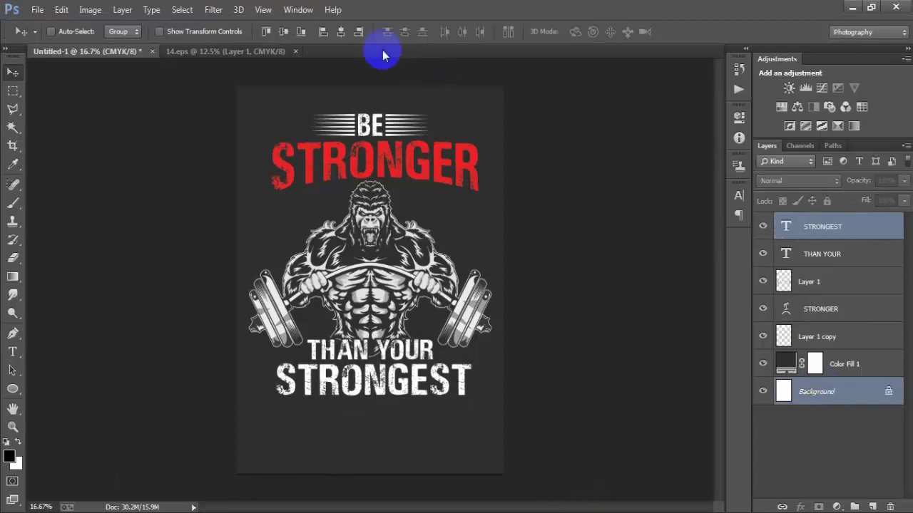
- Center the STRONGEST text horizontally against the Background, and leave only its layer selected
{"action": "left_click", "coordinate": [343, 32]}
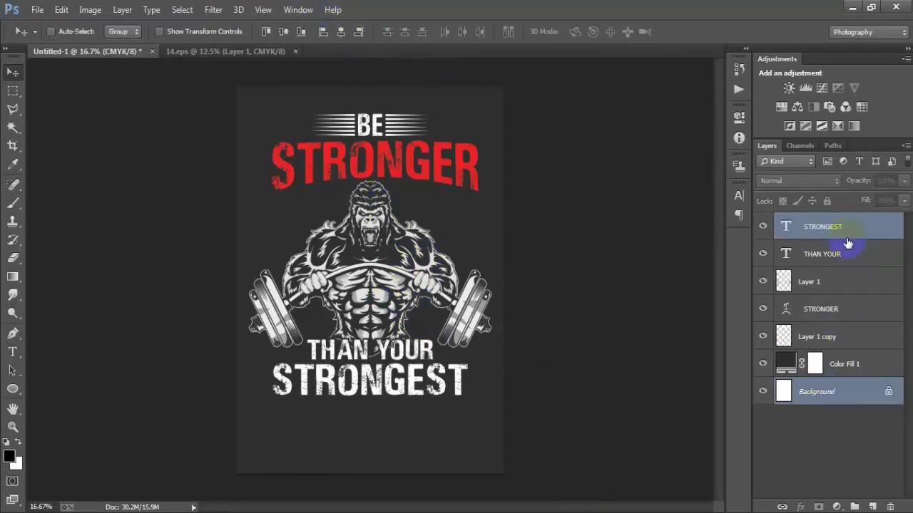
{"action": "key", "text": "Left"}
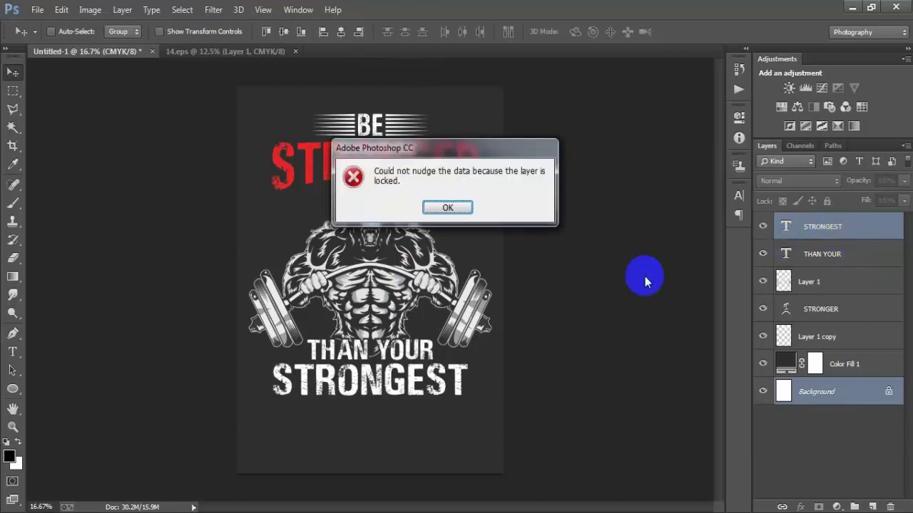
{"action": "left_click", "coordinate": [464, 211]}
{"action": "left_click", "coordinate": [870, 226]}
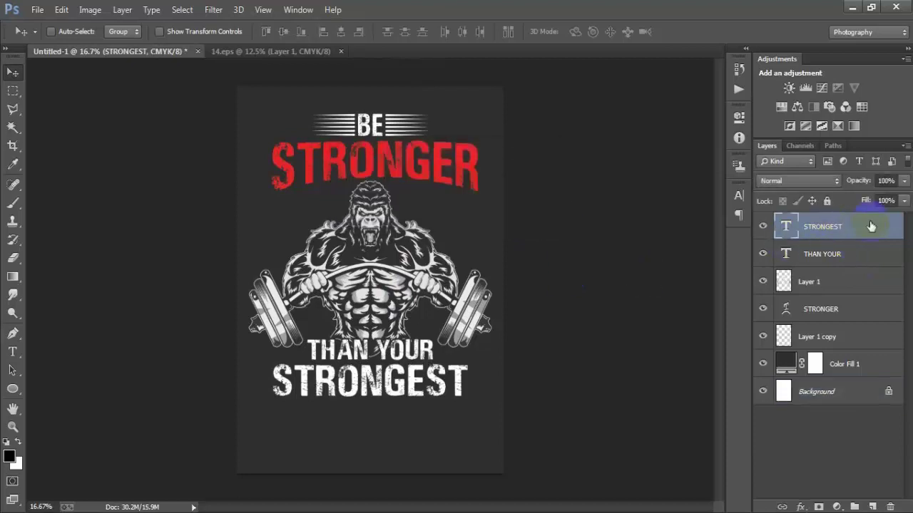
- Change the STRONGEST text color to red (#ff0914)
{"action": "left_click", "coordinate": [739, 197]}
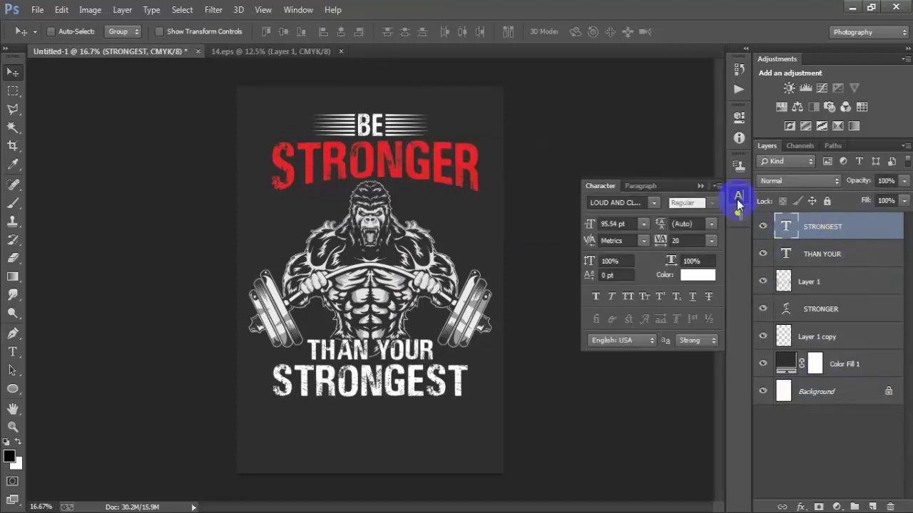
{"action": "left_click", "coordinate": [703, 275]}
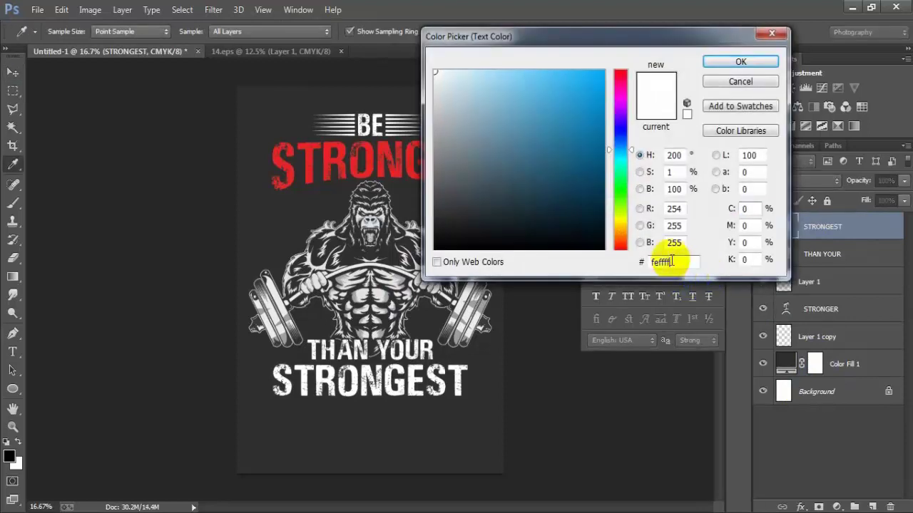
{"action": "type", "text": "ff"}
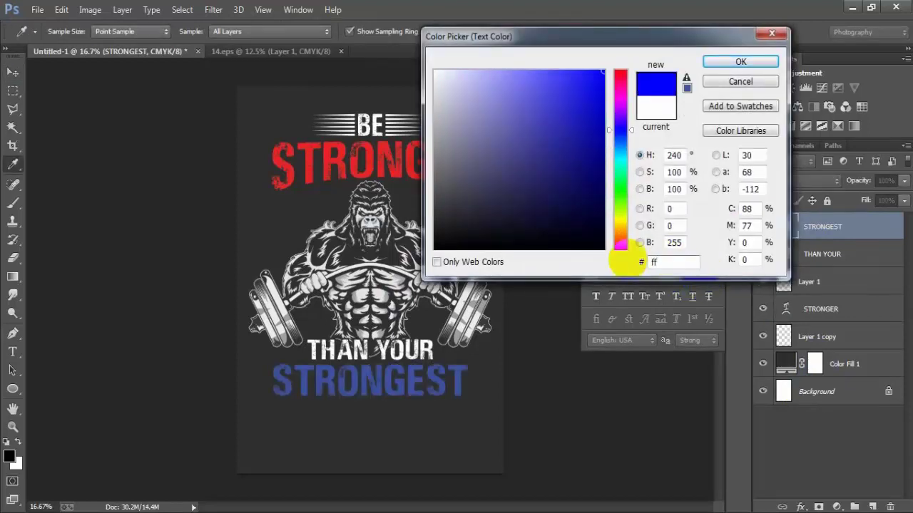
{"action": "type", "text": "0914"}
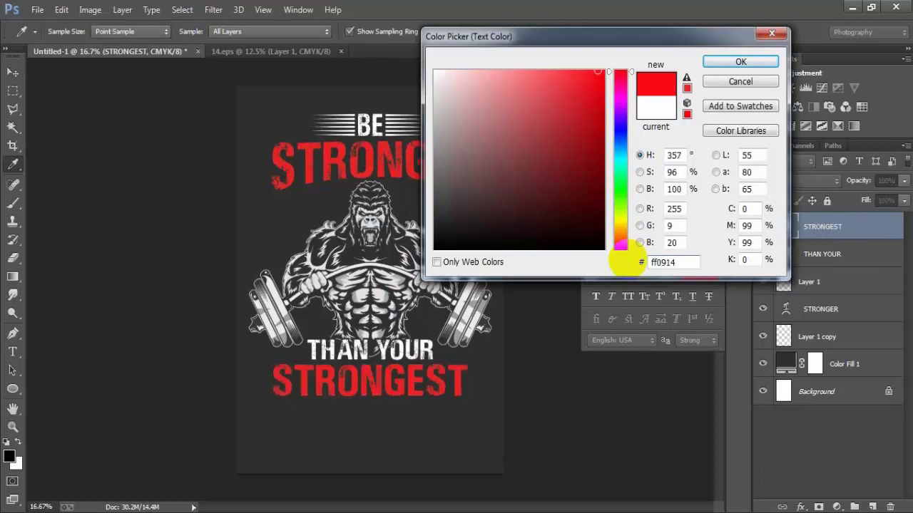
{"action": "left_click", "coordinate": [741, 63]}
{"action": "key", "text": "v"}
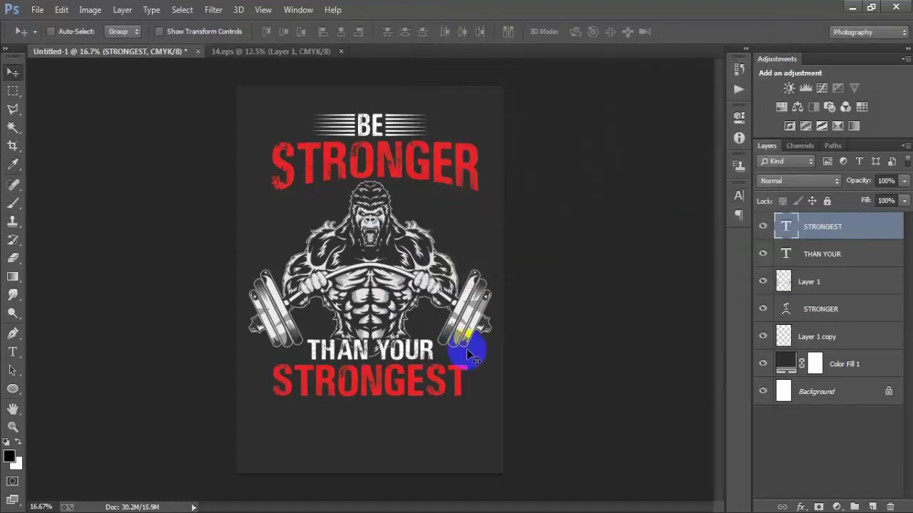
- Add a new layer at the top of the stack and enter the text EXCUSE below STRONGEST
{"action": "left_click", "coordinate": [872, 506]}
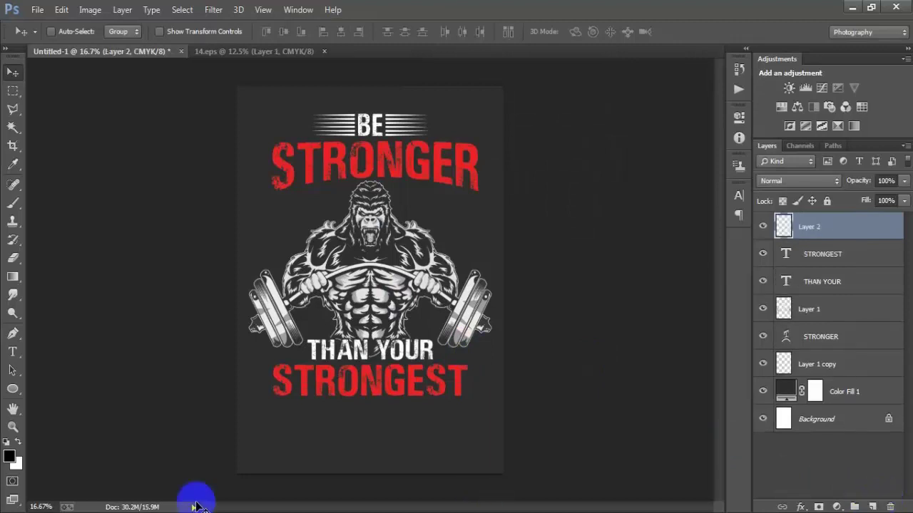
{"action": "left_click", "coordinate": [16, 353]}
{"action": "left_click", "coordinate": [334, 417]}
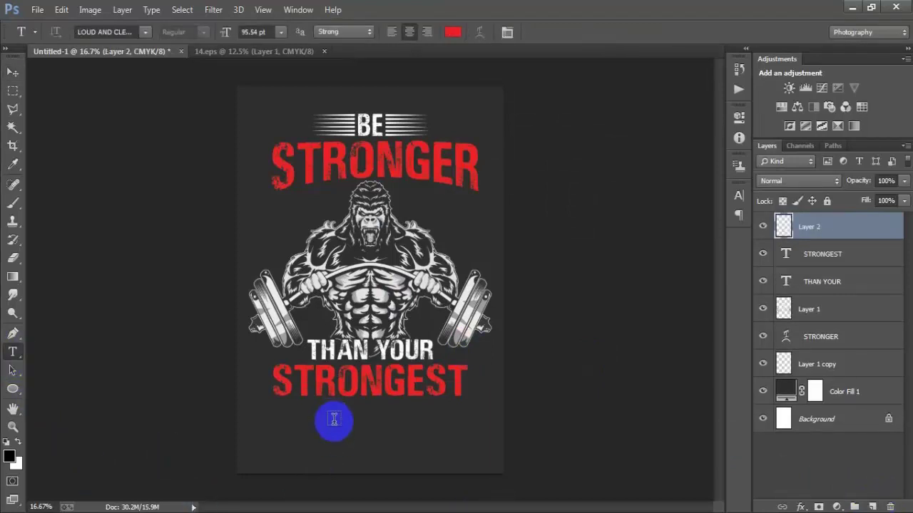
{"action": "type", "text": "EXCUSE"}
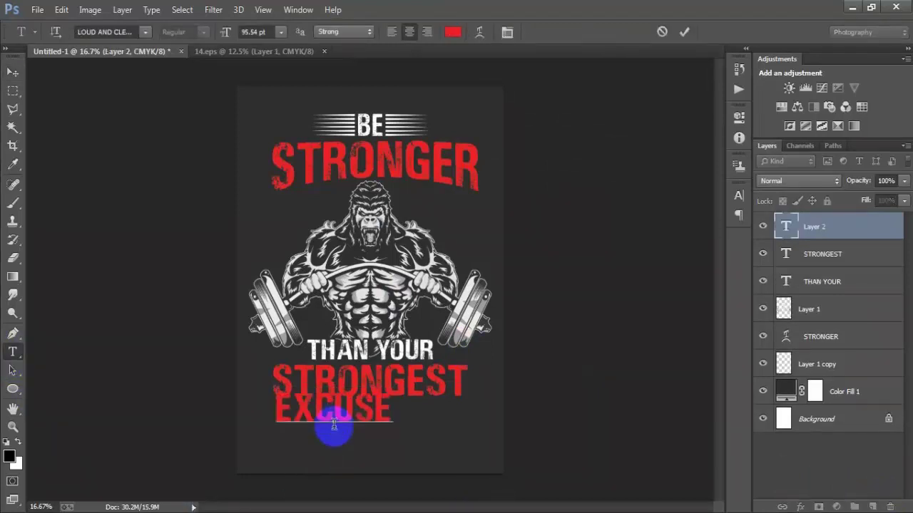
- Move the EXCUSE text centrally beneath STRONGEST and scale it up to about 115%
{"action": "left_click", "coordinate": [13, 72]}
{"action": "left_click_drag", "start_coordinate": [362, 407], "coordinate": [398, 417]}
{"action": "key", "text": "ctrl+t"}
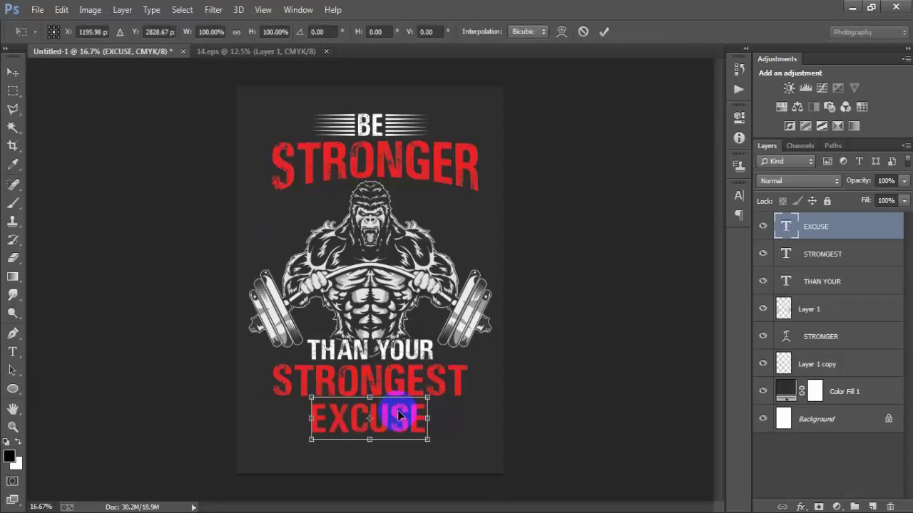
{"action": "left_click_drag", "start_coordinate": [428, 440], "coordinate": [440, 438]}
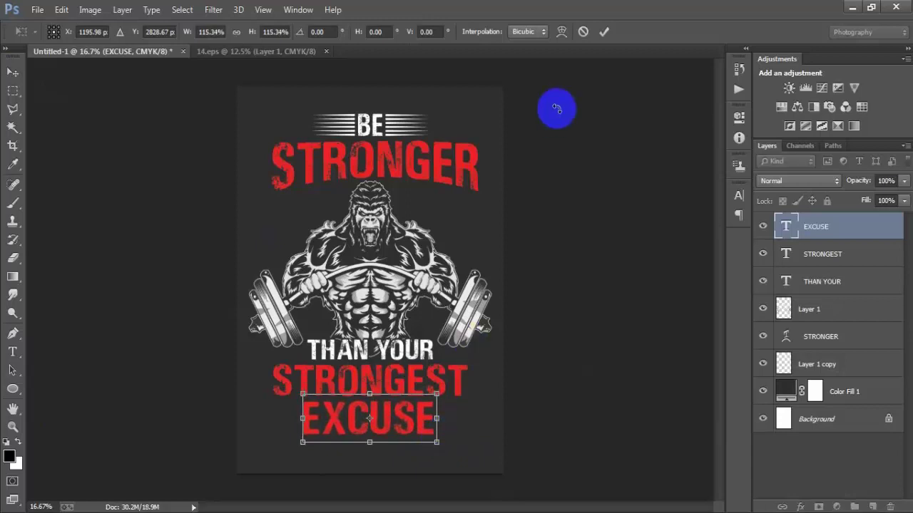
{"action": "left_click", "coordinate": [604, 31]}
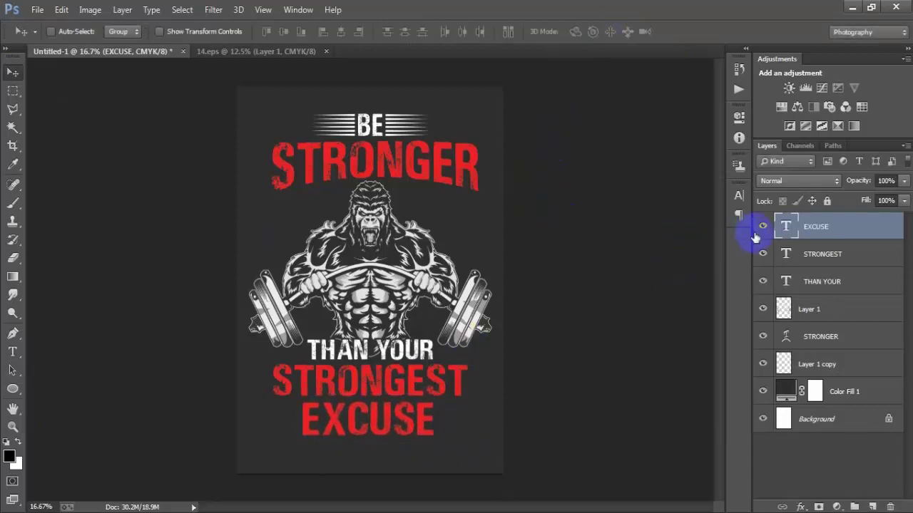
- Change the EXCUSE text color to white
{"action": "left_click", "coordinate": [740, 197]}
{"action": "left_click", "coordinate": [704, 281]}
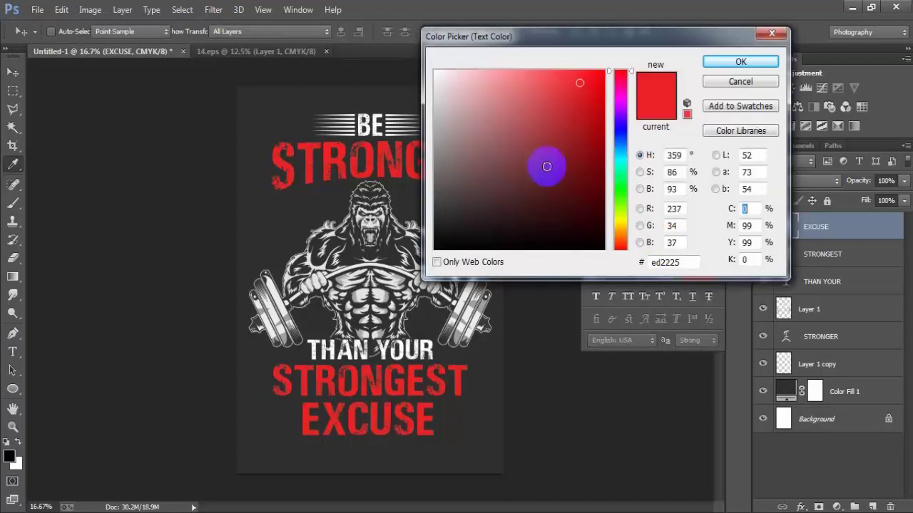
{"action": "left_click_drag", "start_coordinate": [544, 163], "coordinate": [370, 46]}
{"action": "left_click", "coordinate": [728, 65]}
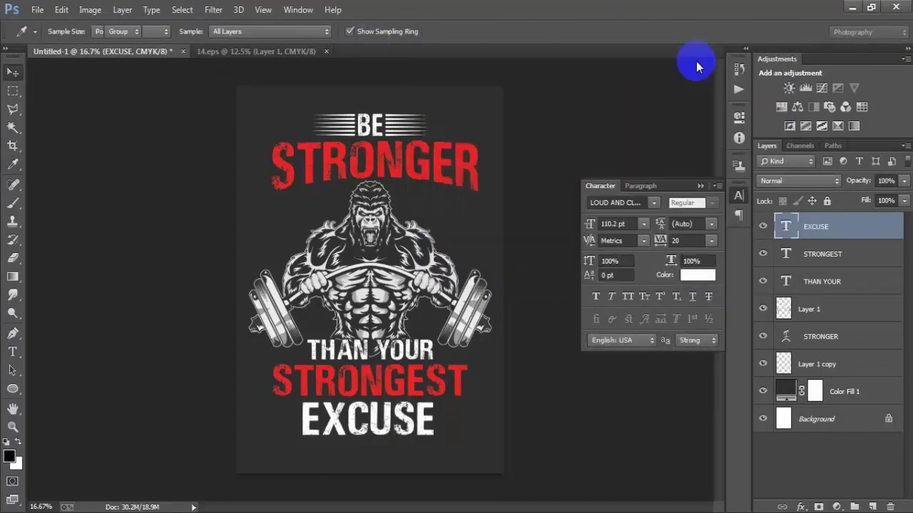
{"action": "left_click", "coordinate": [699, 187]}
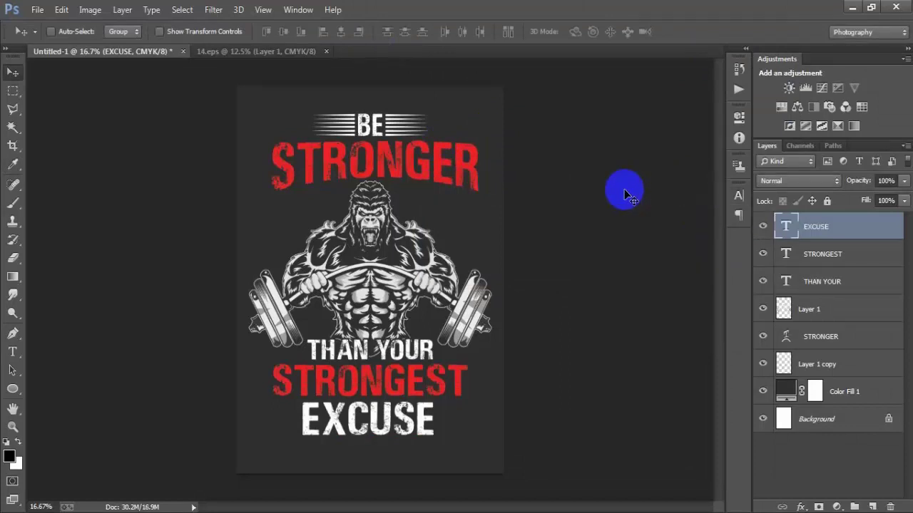
- Close the 14.eps document without saving its changes
{"action": "left_click", "coordinate": [307, 52]}
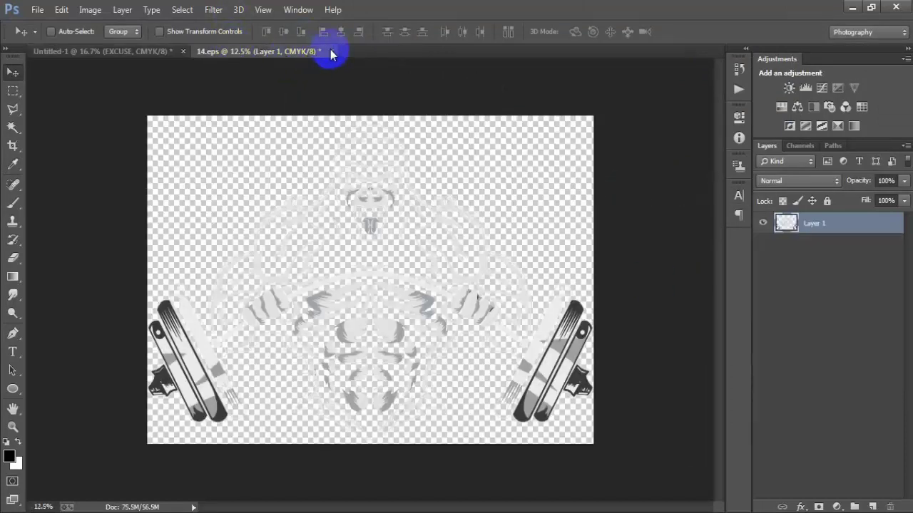
{"action": "left_click", "coordinate": [330, 53]}
{"action": "left_click", "coordinate": [391, 205]}
- Open the 610d4c8bc891f dumbbell EPS at 300 pixels/inch and copy it onto the middle of the poster
{"action": "left_click", "coordinate": [37, 9]}
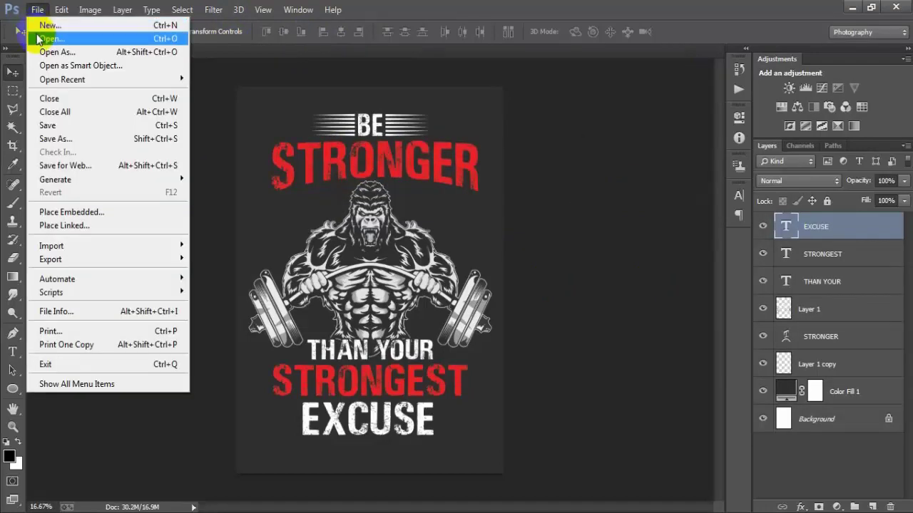
{"action": "left_click", "coordinate": [43, 38]}
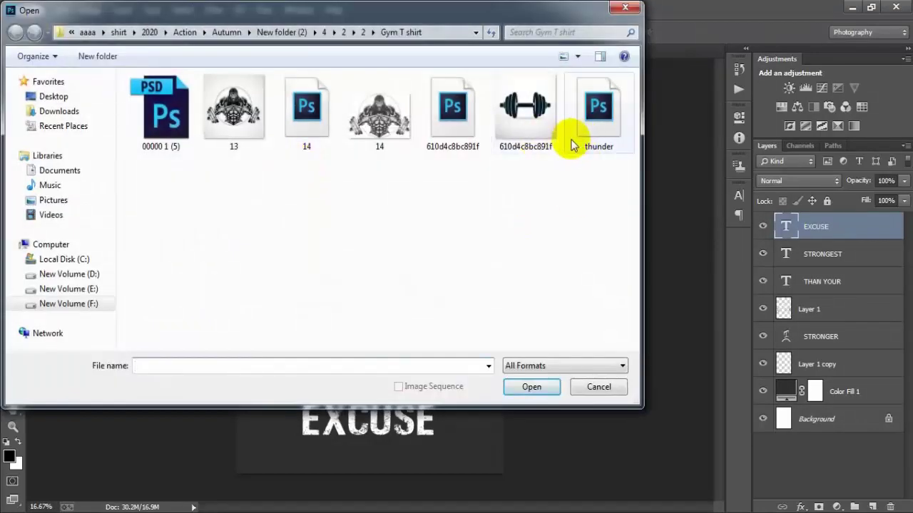
{"action": "left_click", "coordinate": [465, 128]}
{"action": "left_click", "coordinate": [539, 386]}
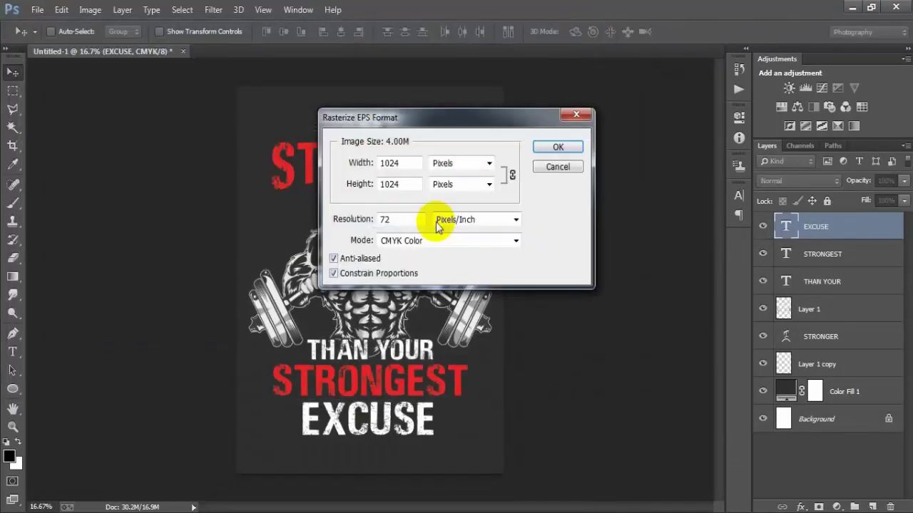
{"action": "left_click_drag", "start_coordinate": [400, 220], "coordinate": [359, 225]}
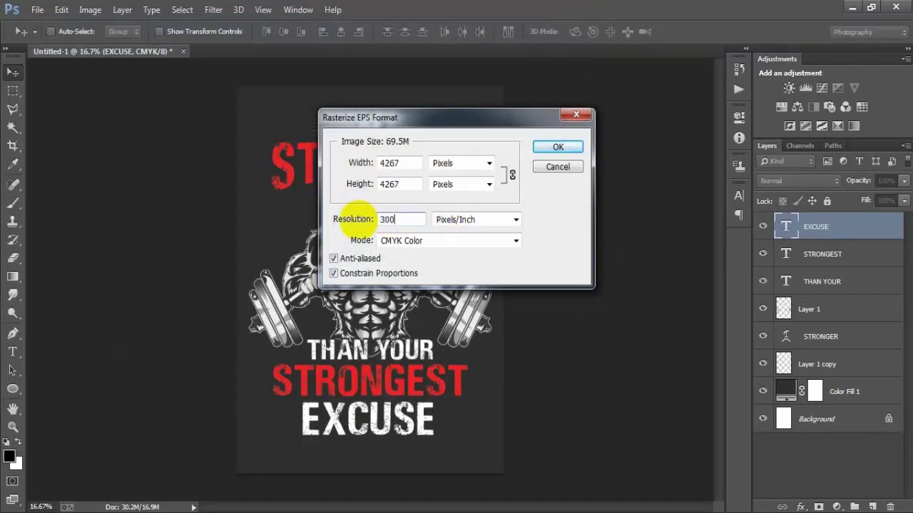
{"action": "key", "text": "Return"}
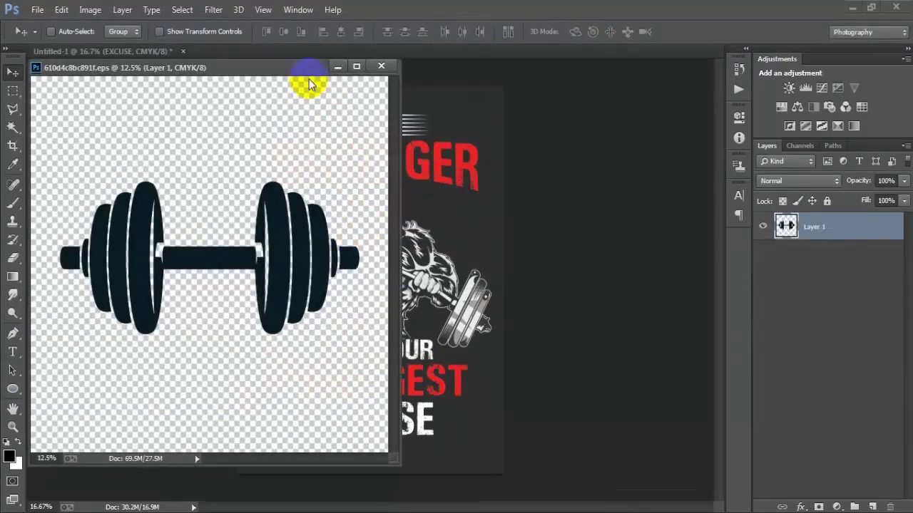
{"action": "left_click_drag", "start_coordinate": [307, 67], "coordinate": [404, 98]}
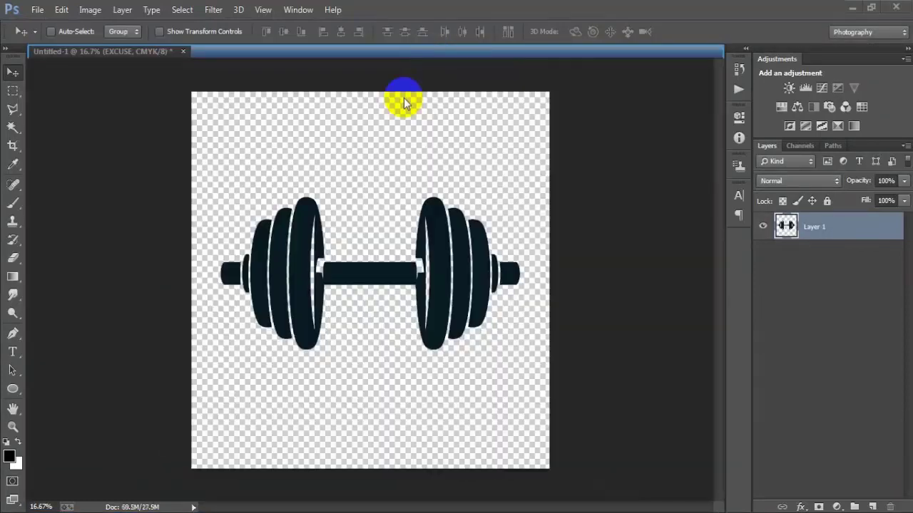
{"action": "left_click_drag", "start_coordinate": [335, 268], "coordinate": [373, 284]}
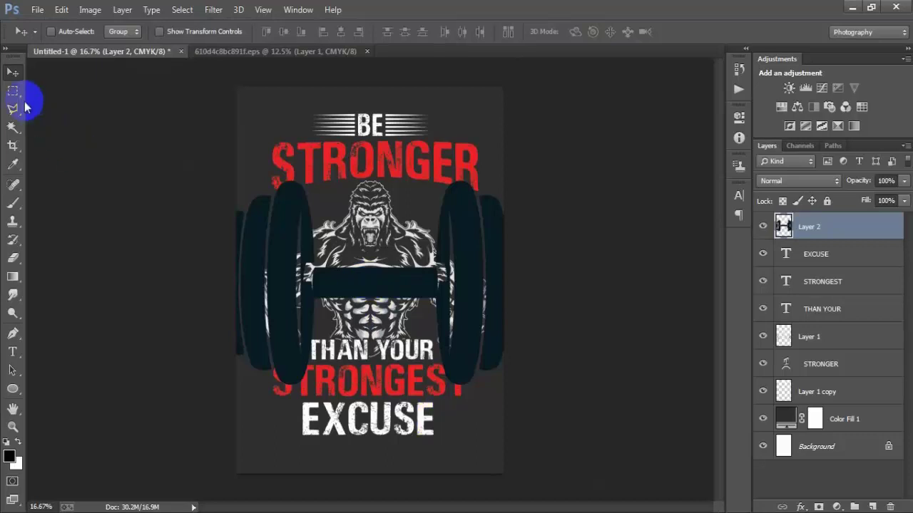
- Erase the middle of the dumbbell's bar with rectangular selections and shorten the stub on its left plates
{"action": "right_click", "coordinate": [13, 92]}
{"action": "left_click", "coordinate": [57, 92]}
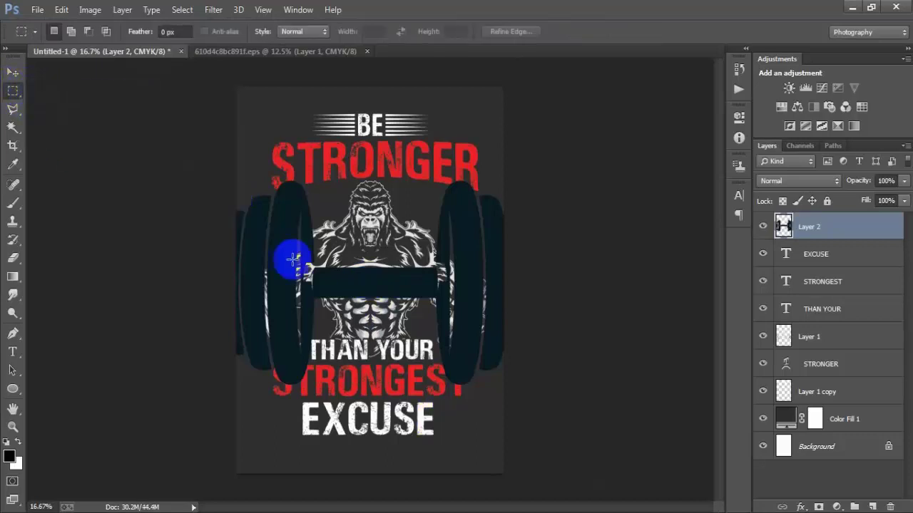
{"action": "left_click_drag", "start_coordinate": [335, 251], "coordinate": [422, 357]}
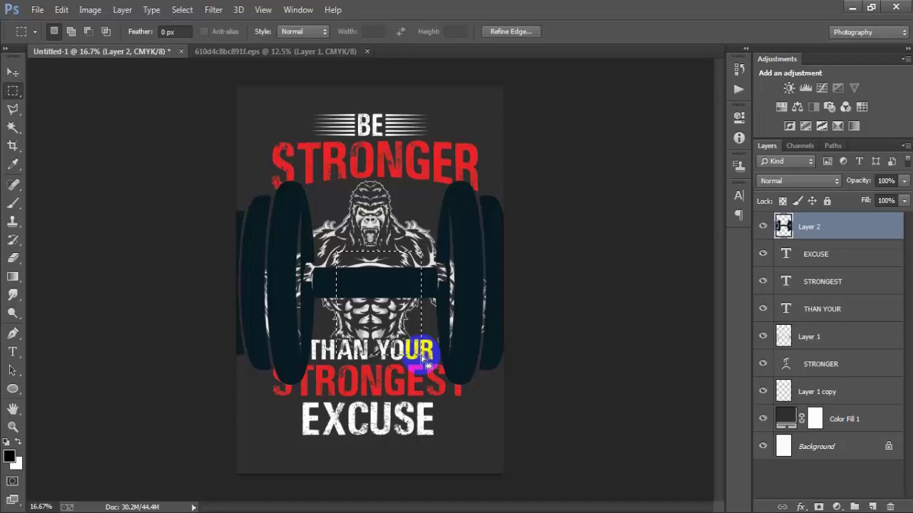
{"action": "key", "text": "Delete"}
{"action": "left_click", "coordinate": [422, 356]}
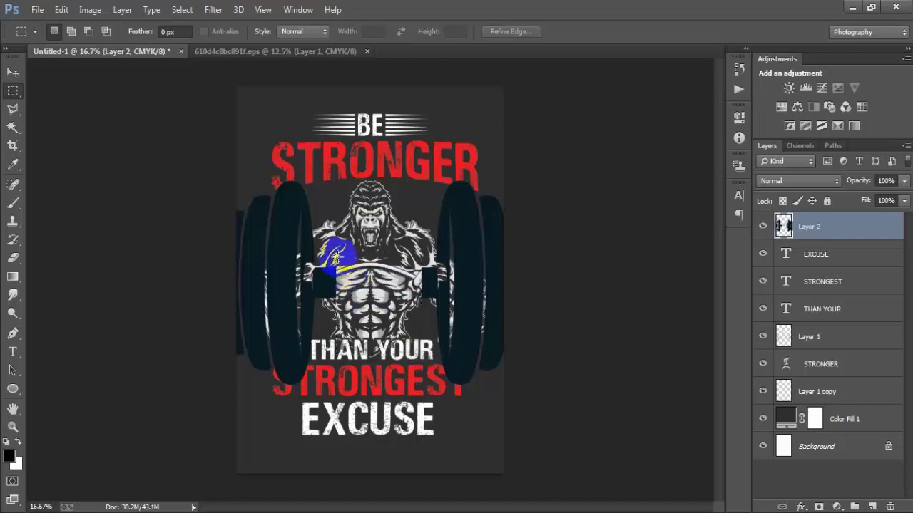
{"action": "left_click_drag", "start_coordinate": [351, 308], "coordinate": [374, 343]}
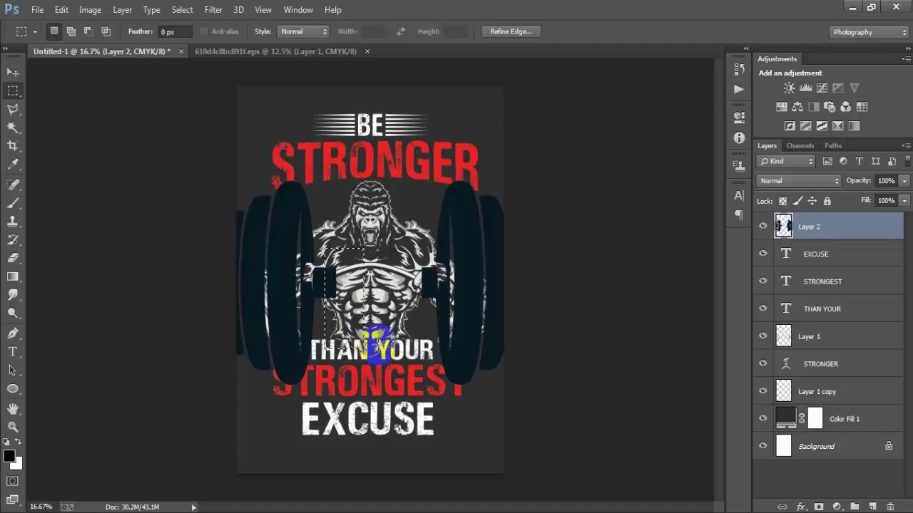
{"action": "left_click", "coordinate": [375, 346]}
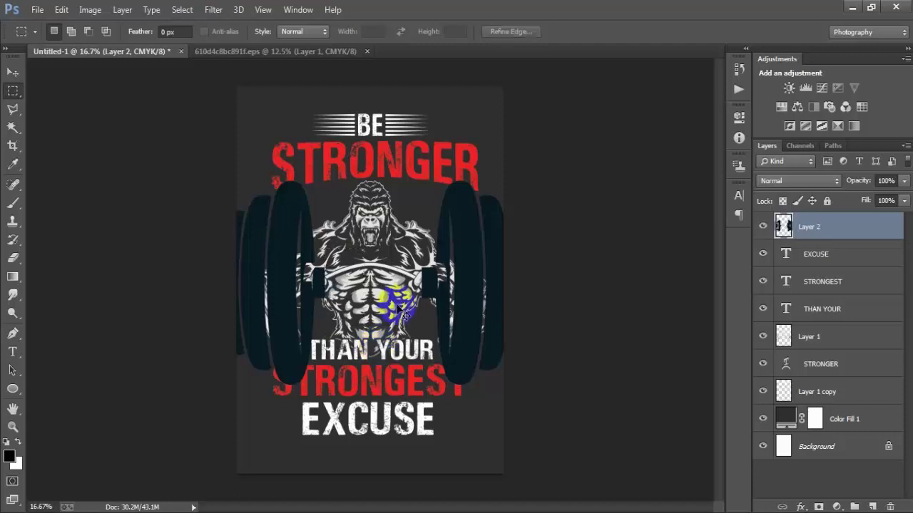
- Delete the right half of the dumbbell and bring the remaining left half back over the gorilla
{"action": "left_click", "coordinate": [13, 73]}
{"action": "left_click_drag", "start_coordinate": [475, 286], "coordinate": [377, 283]}
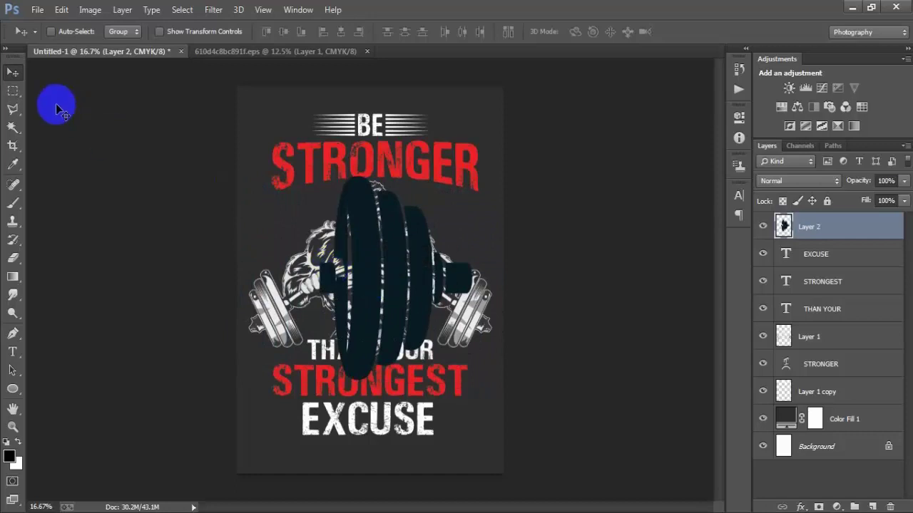
{"action": "left_click", "coordinate": [13, 90]}
{"action": "left_click_drag", "start_coordinate": [308, 134], "coordinate": [497, 390]}
{"action": "key", "text": "Delete"}
{"action": "key", "text": "ctrl+d"}
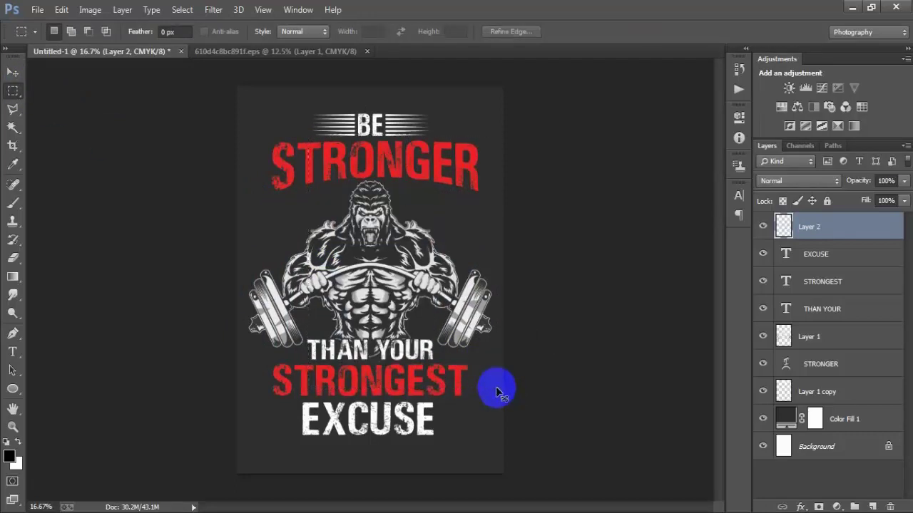
{"action": "left_click", "coordinate": [12, 74]}
{"action": "left_click_drag", "start_coordinate": [274, 271], "coordinate": [463, 275]}
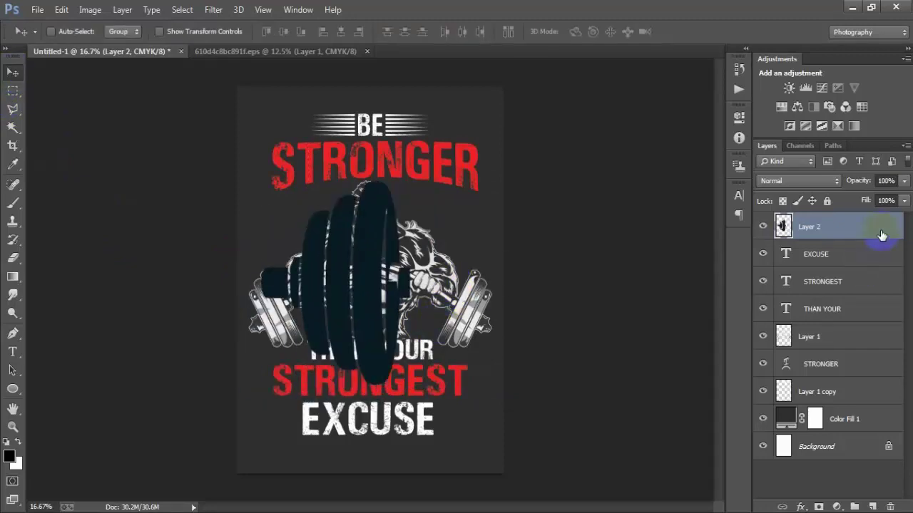
- Apply a white (#ffffff) Color Overlay at 100% opacity to the dumbbell layer
{"action": "double_click", "coordinate": [849, 227]}
{"action": "left_click", "coordinate": [482, 228]}
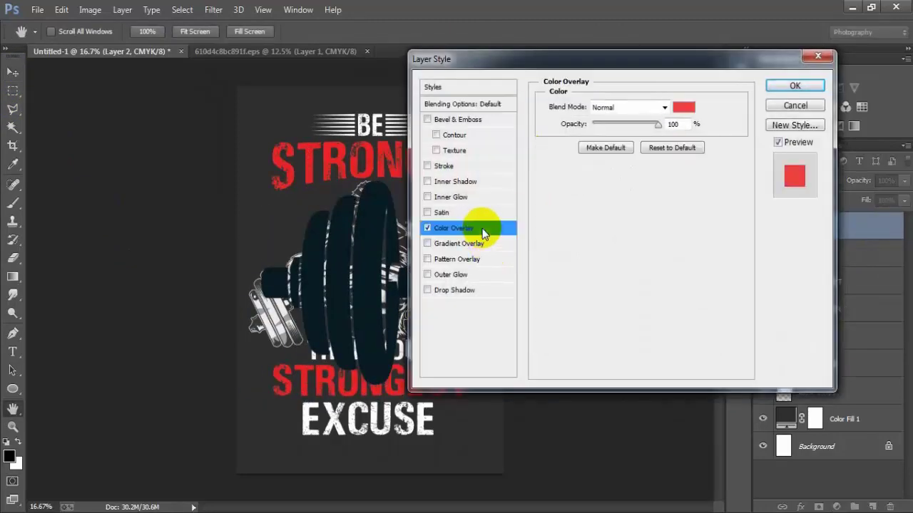
{"action": "left_click", "coordinate": [685, 108]}
{"action": "left_click_drag", "start_coordinate": [591, 119], "coordinate": [367, 31]}
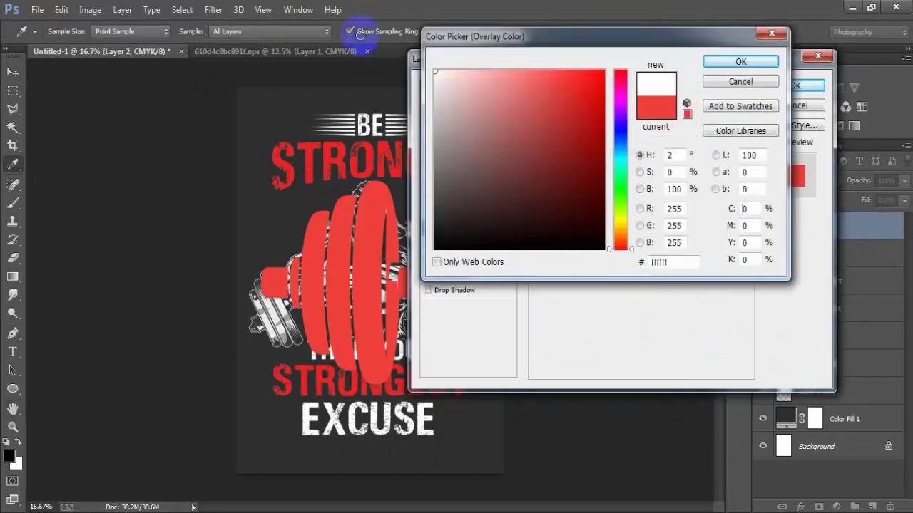
{"action": "left_click", "coordinate": [760, 66]}
{"action": "left_click", "coordinate": [795, 86]}
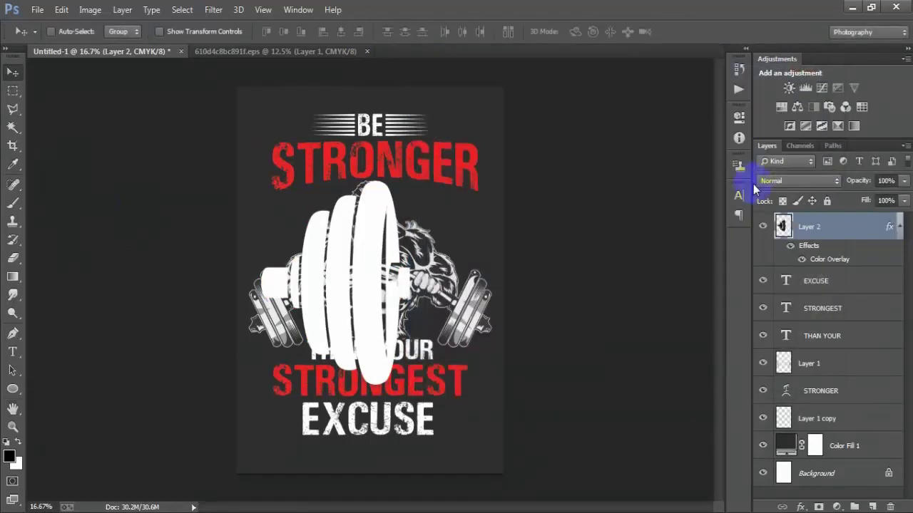
- Scale the dumbbell half down to about 20%, place it just before the word EXCUSE, and collapse its layer effects
{"action": "key", "text": "ctrl+t"}
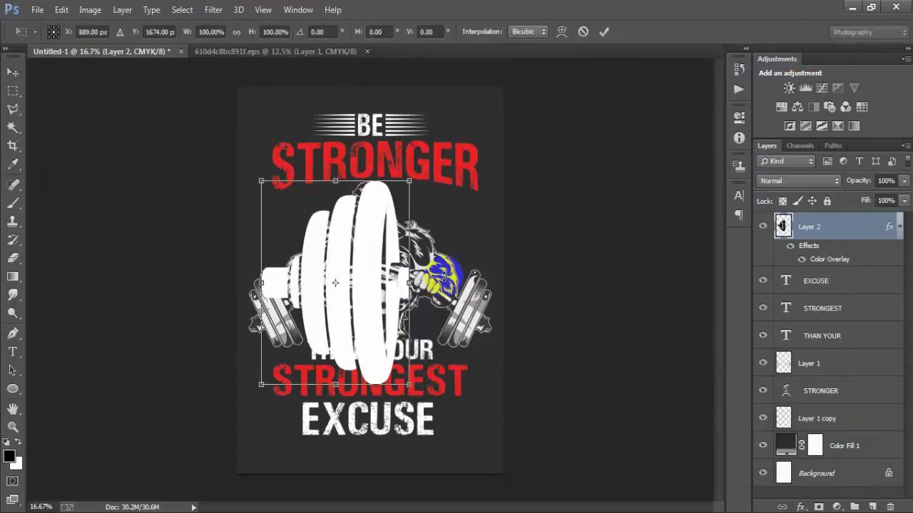
{"action": "left_click_drag", "start_coordinate": [406, 387], "coordinate": [295, 435]}
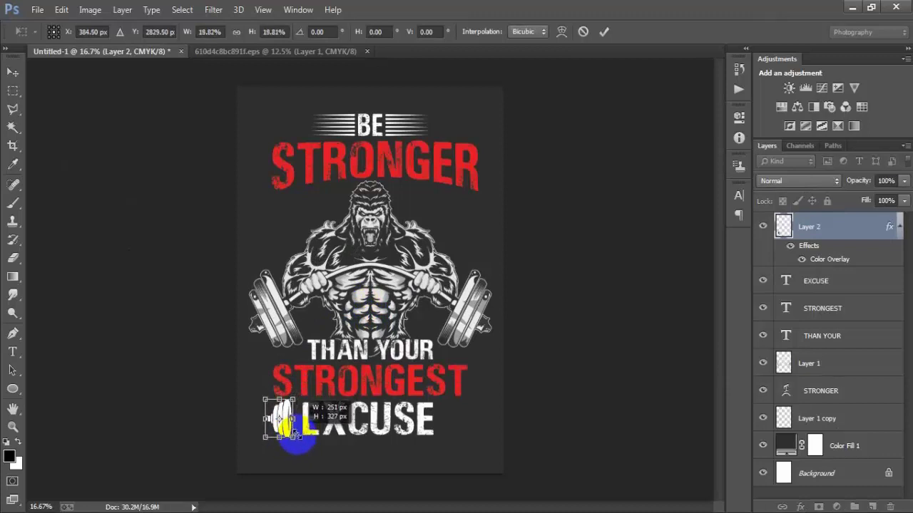
{"action": "left_click", "coordinate": [604, 31]}
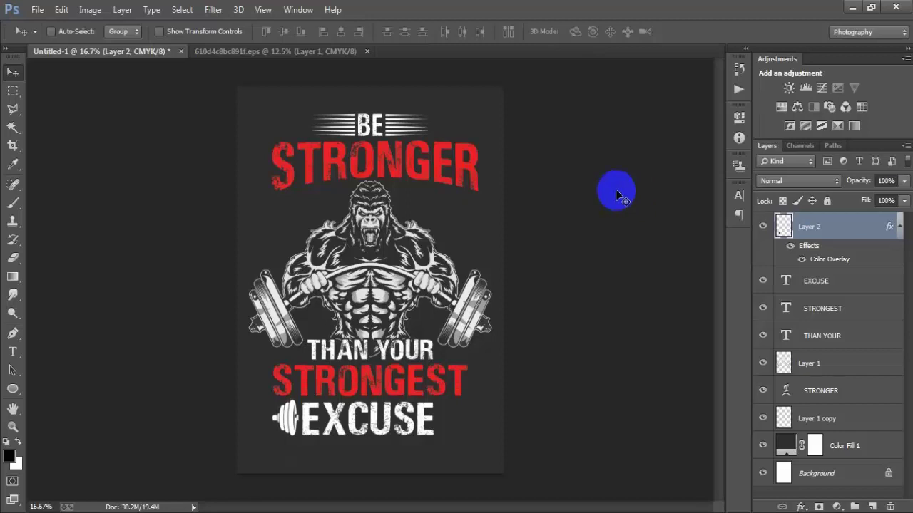
{"action": "left_click", "coordinate": [900, 228]}
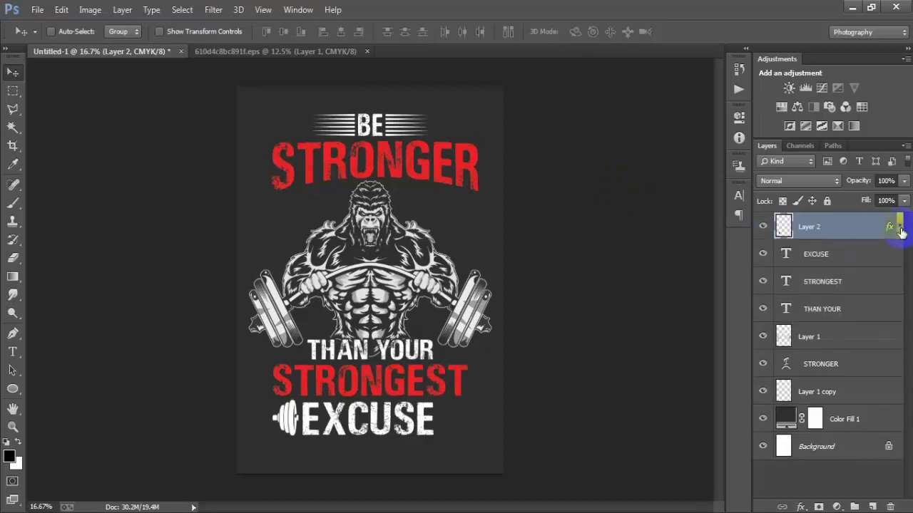
- Duplicate the small dumbbell layer and place the copy just after the word EXCUSE
{"action": "left_click", "coordinate": [764, 228]}
{"action": "left_click", "coordinate": [764, 228]}
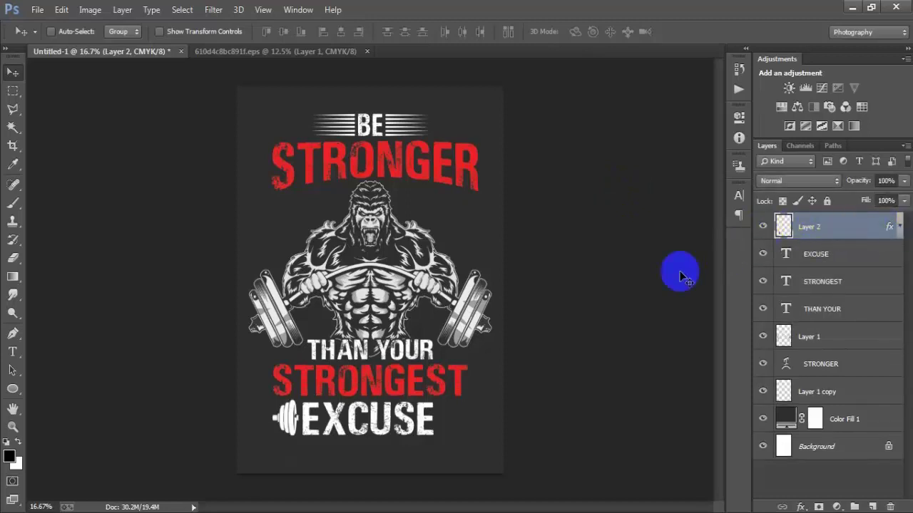
{"action": "key", "text": "ctrl+j"}
{"action": "left_click_drag", "start_coordinate": [285, 420], "coordinate": [456, 422]}
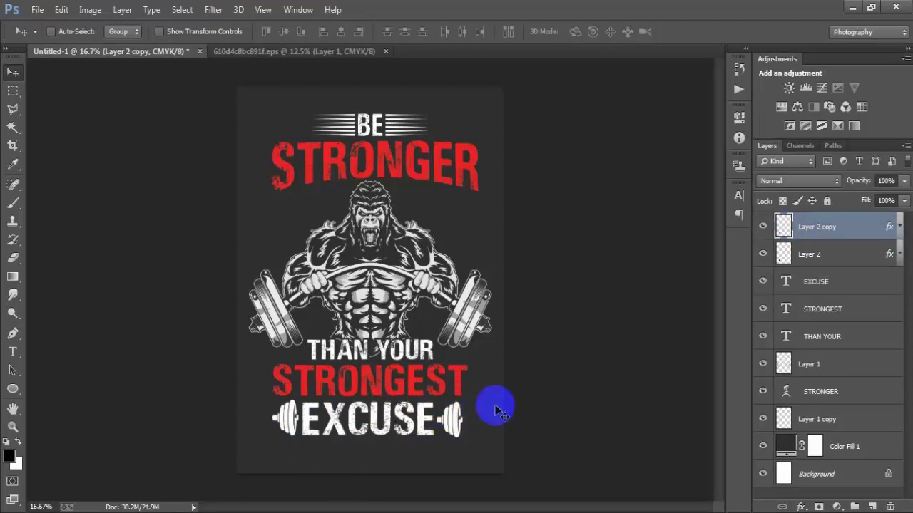
- Flip the dumbbell copy horizontally so it mirrors the one on the other side of EXCUSE
{"action": "left_click", "coordinate": [764, 228]}
{"action": "left_click", "coordinate": [765, 228]}
{"action": "key", "text": "ctrl+t"}
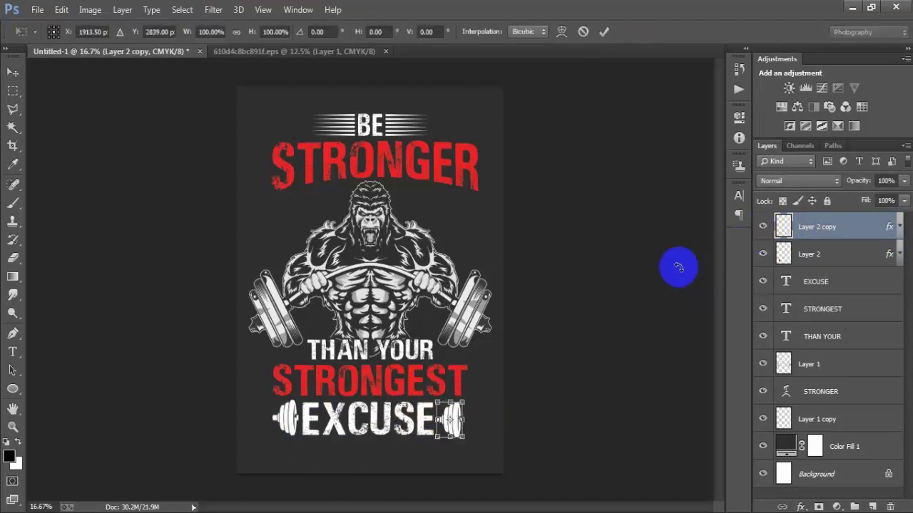
{"action": "right_click", "coordinate": [451, 419]}
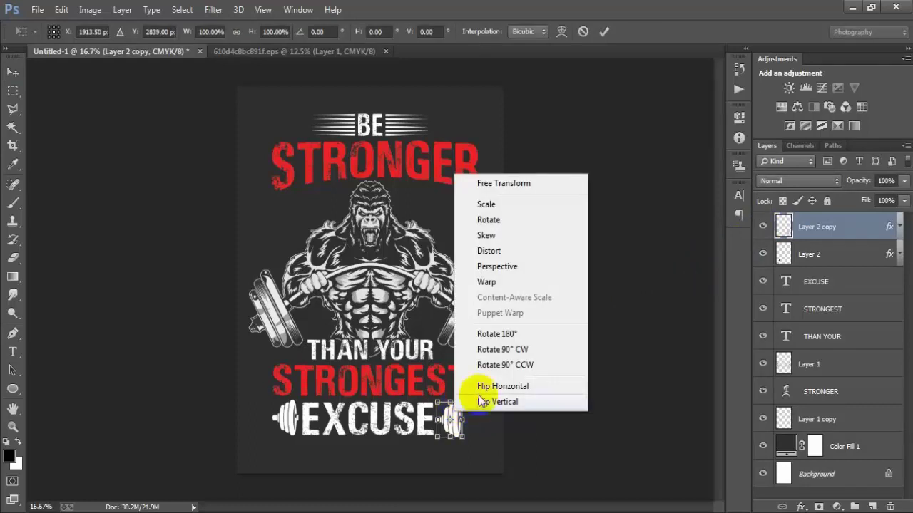
{"action": "left_click", "coordinate": [485, 383]}
{"action": "left_click", "coordinate": [605, 32]}
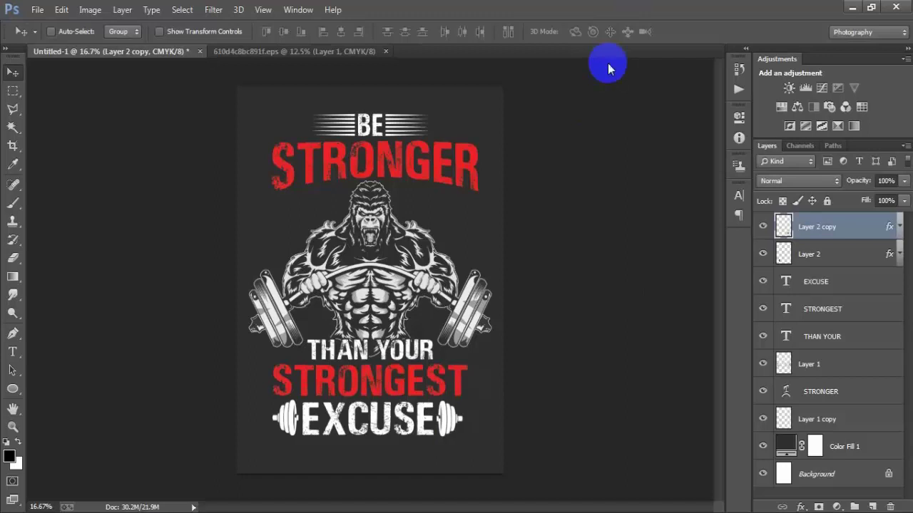
- Distribute the two small dumbbells and the word EXCUSE evenly by their horizontal centers
{"action": "left_click", "coordinate": [827, 286], "text": "shift"}
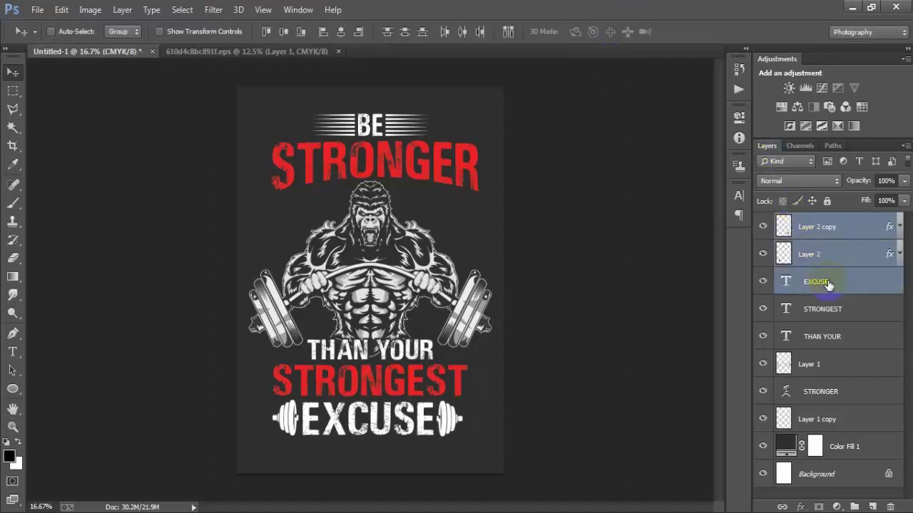
{"action": "left_click", "coordinate": [465, 33]}
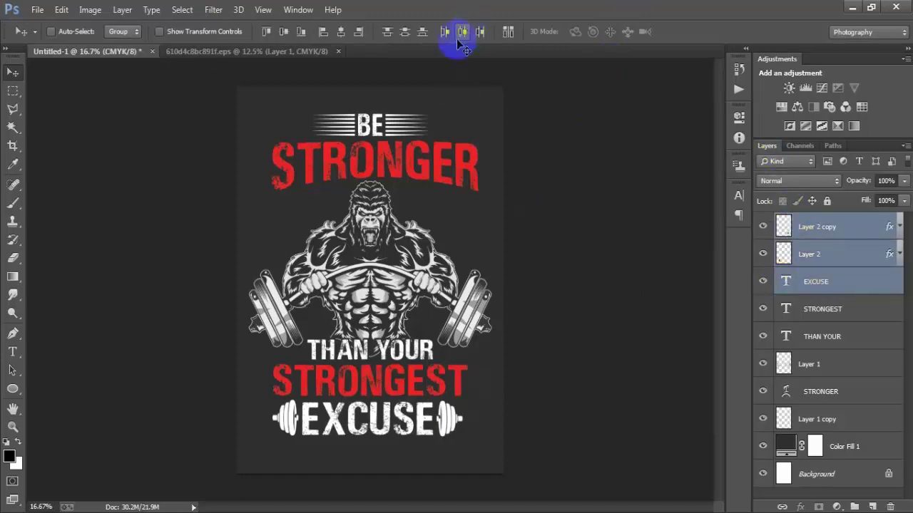
{"action": "left_click", "coordinate": [784, 227]}
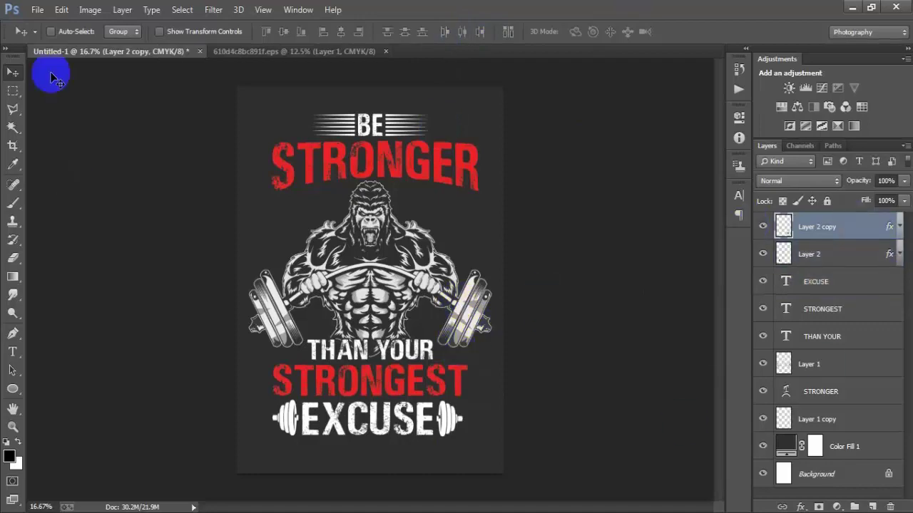
- Open the thunder EPS file, rasterized at a resolution of 300 pixels/inch in CMYK Color mode
{"action": "left_click", "coordinate": [37, 9]}
{"action": "left_click", "coordinate": [44, 35]}
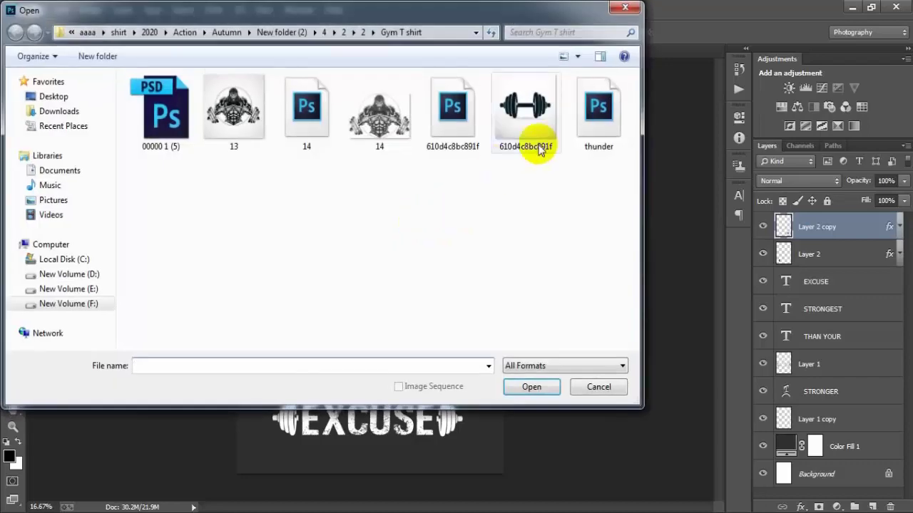
{"action": "left_click", "coordinate": [591, 110]}
{"action": "left_click", "coordinate": [527, 380]}
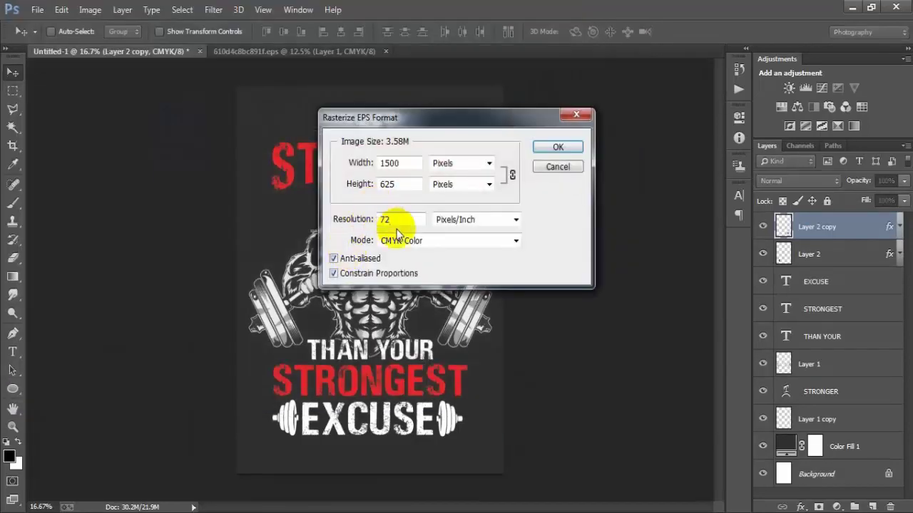
{"action": "double_click", "coordinate": [384, 219]}
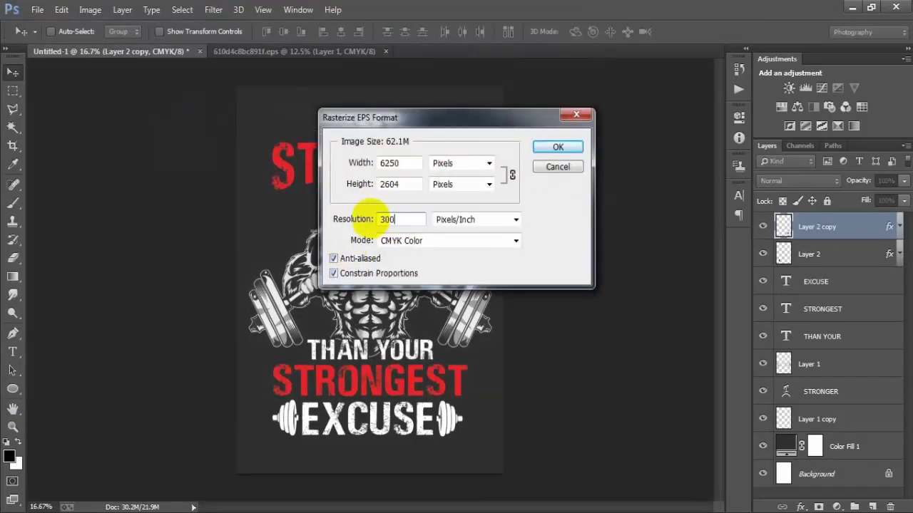
{"action": "type", "text": "300"}
{"action": "key", "text": "Return"}
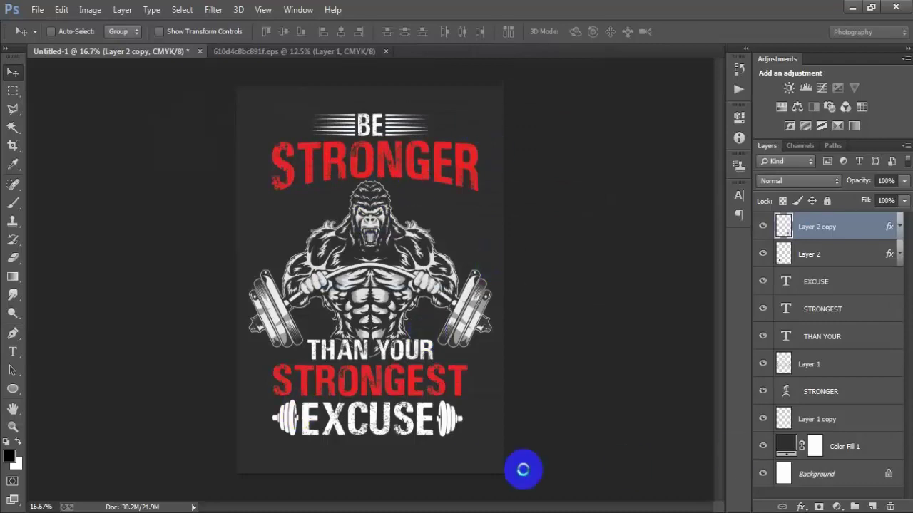
{"action": "left_click_drag", "start_coordinate": [448, 65], "coordinate": [513, 62]}
- Outline the fourth lightning bolt with the Polygonal Lasso and bring it into the Untitled-1 T-shirt design
{"action": "left_click", "coordinate": [12, 109]}
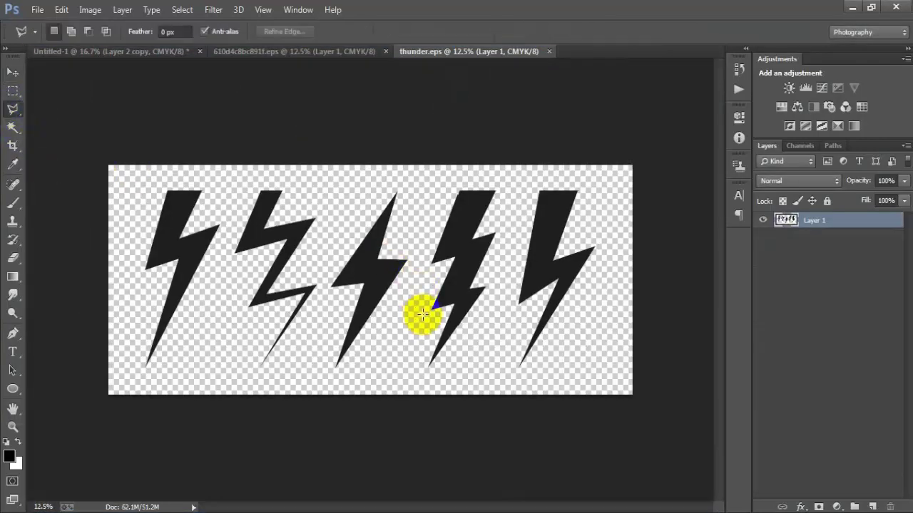
{"action": "left_click", "coordinate": [401, 359]}
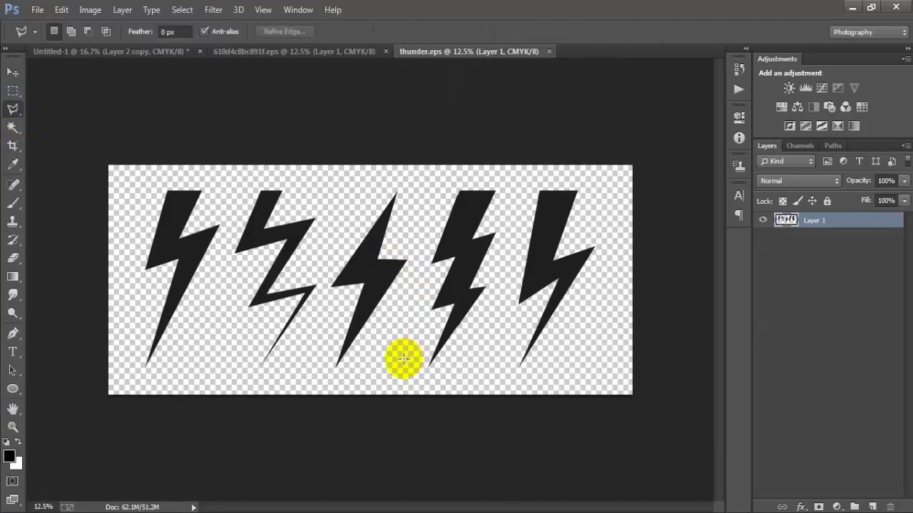
{"action": "left_click", "coordinate": [432, 179]}
{"action": "left_click", "coordinate": [494, 160]}
{"action": "left_click", "coordinate": [514, 209]}
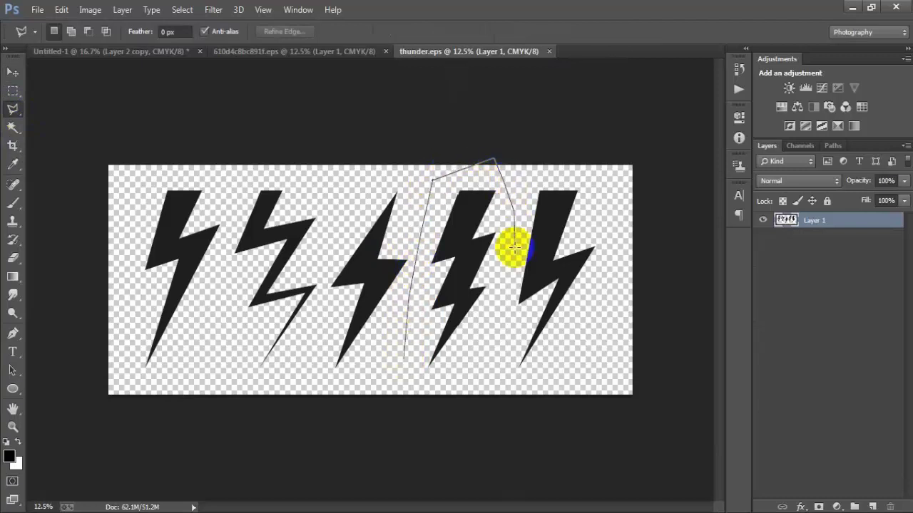
{"action": "left_click", "coordinate": [516, 347]}
{"action": "left_click", "coordinate": [498, 384]}
{"action": "left_click", "coordinate": [470, 389]}
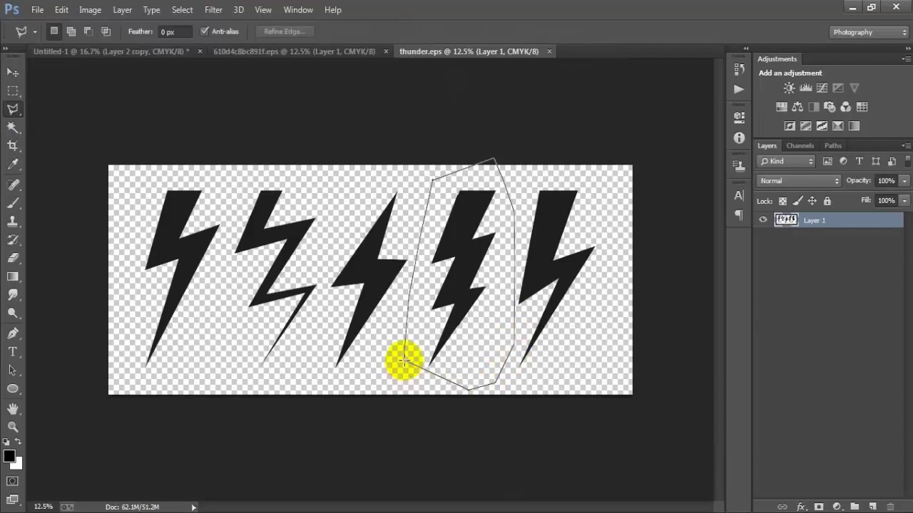
{"action": "left_click", "coordinate": [404, 362]}
{"action": "left_click", "coordinate": [13, 72]}
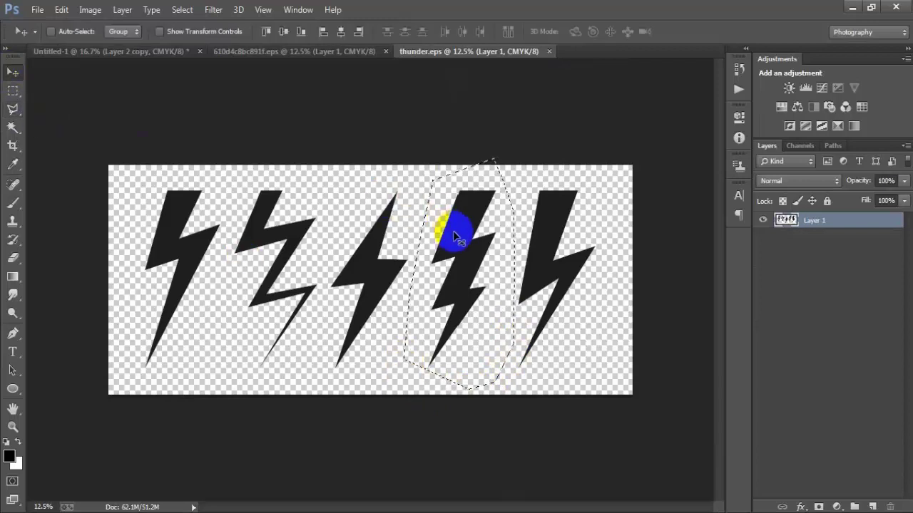
{"action": "left_click_drag", "start_coordinate": [456, 239], "coordinate": [314, 225]}
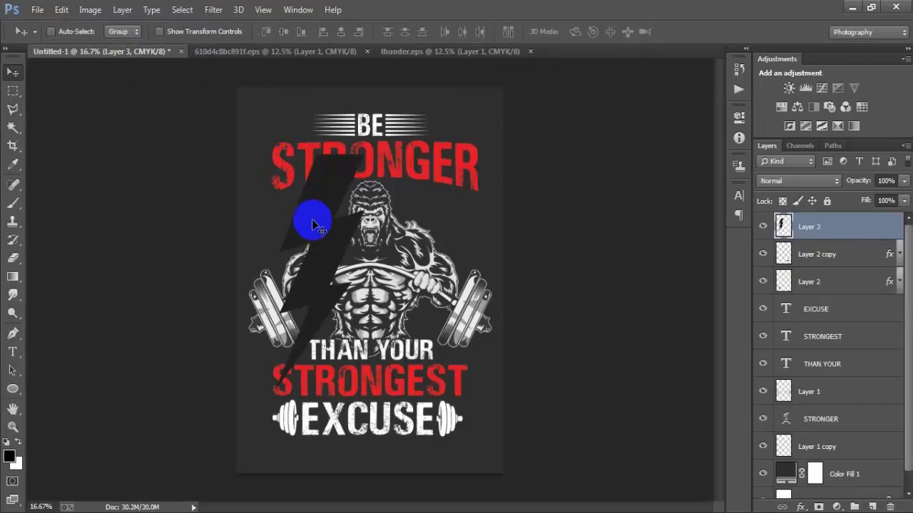
- Scale the lightning bolt down to about 17%, rotate it about 14°, and place it beside the gorilla's head, below the S-T-R letters of STRONGER
{"action": "key", "text": "ctrl+t"}
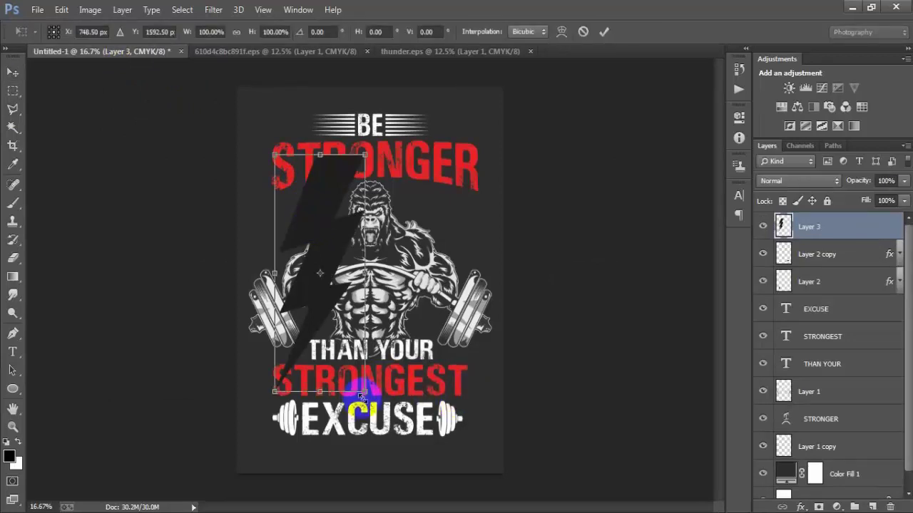
{"action": "left_click_drag", "start_coordinate": [361, 386], "coordinate": [326, 321]}
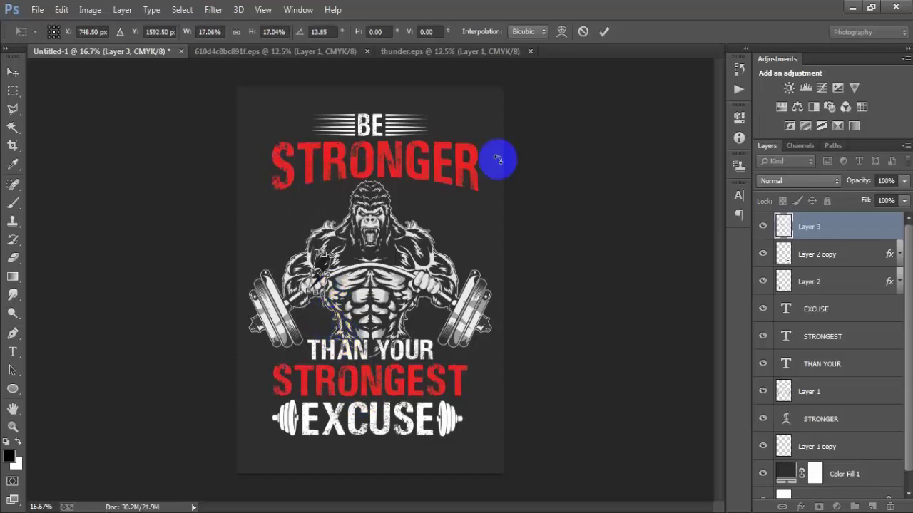
{"action": "left_click", "coordinate": [605, 31]}
{"action": "left_click_drag", "start_coordinate": [318, 269], "coordinate": [308, 193]}
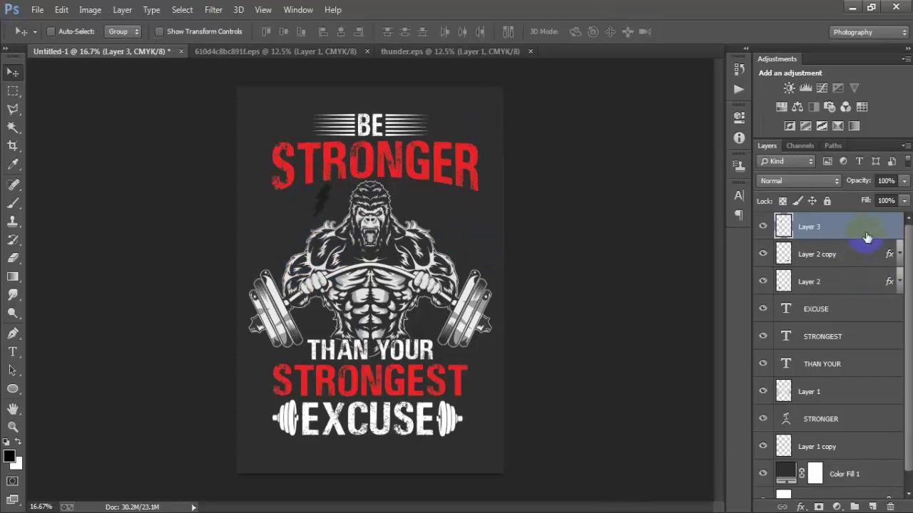
- Apply a white (#ffffff) Color Overlay at 100% opacity to the lightning bolt layer and shrink the bolt slightly
{"action": "double_click", "coordinate": [868, 239]}
{"action": "left_click", "coordinate": [457, 228]}
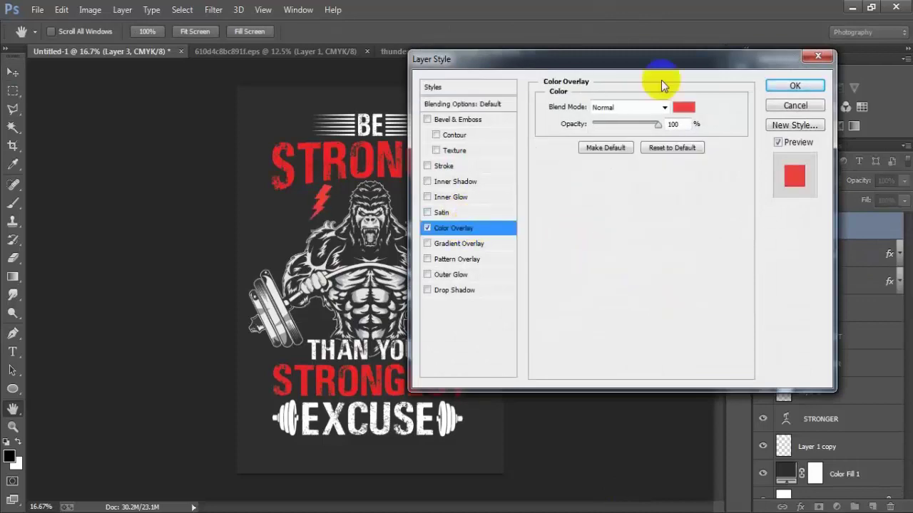
{"action": "left_click", "coordinate": [683, 109]}
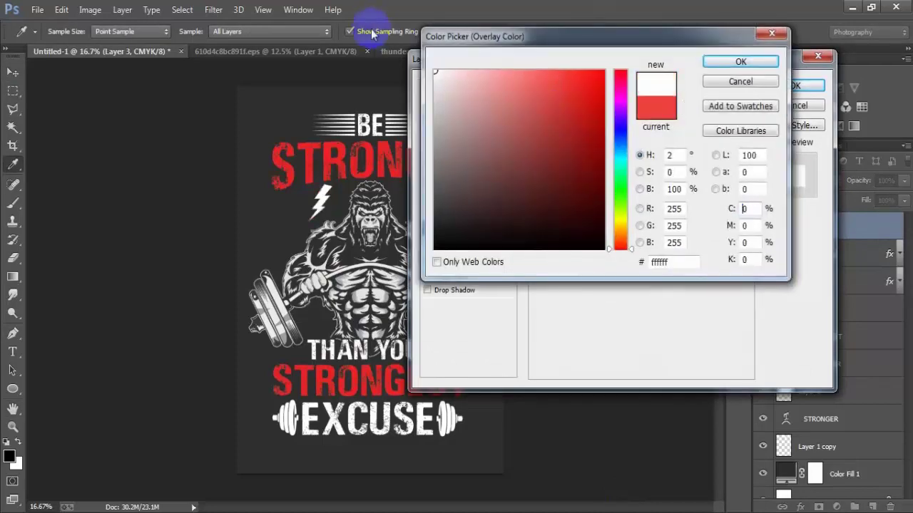
{"action": "left_click", "coordinate": [739, 60]}
{"action": "left_click", "coordinate": [792, 86]}
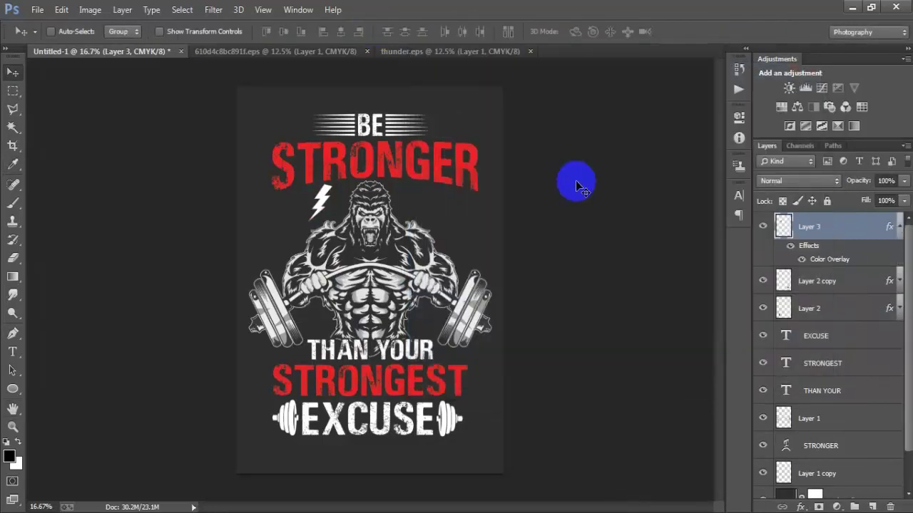
{"action": "key", "text": "ctrl+t"}
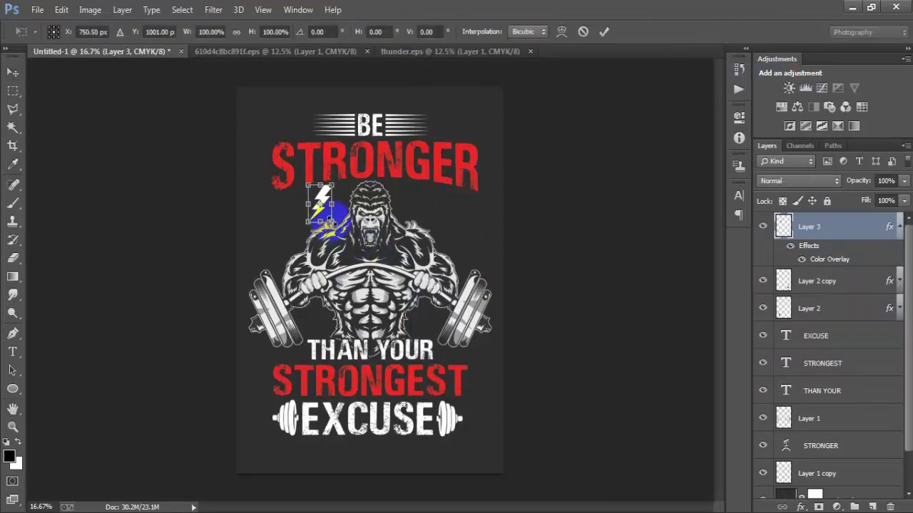
{"action": "left_click", "coordinate": [603, 33]}
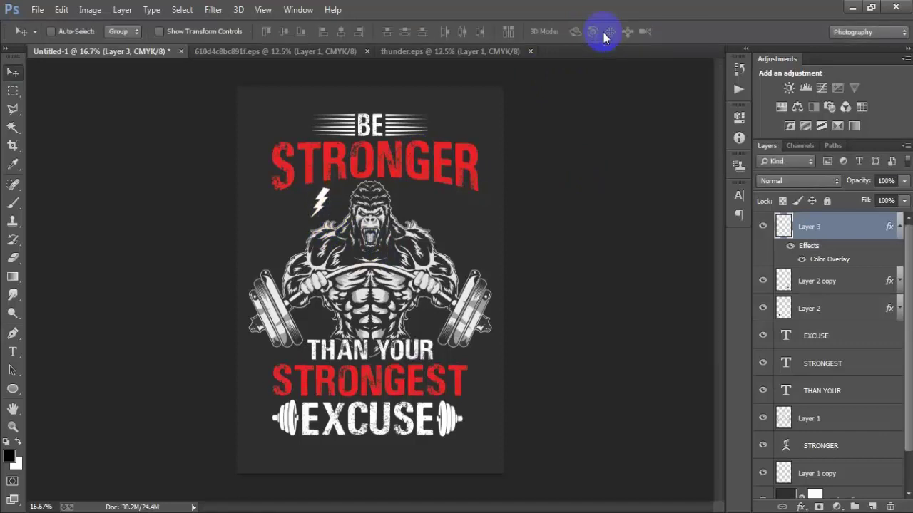
- Duplicate the lightning bolt, move the copy to the other side of the gorilla's head, and flip it horizontally
{"action": "key", "text": "ctrl+j"}
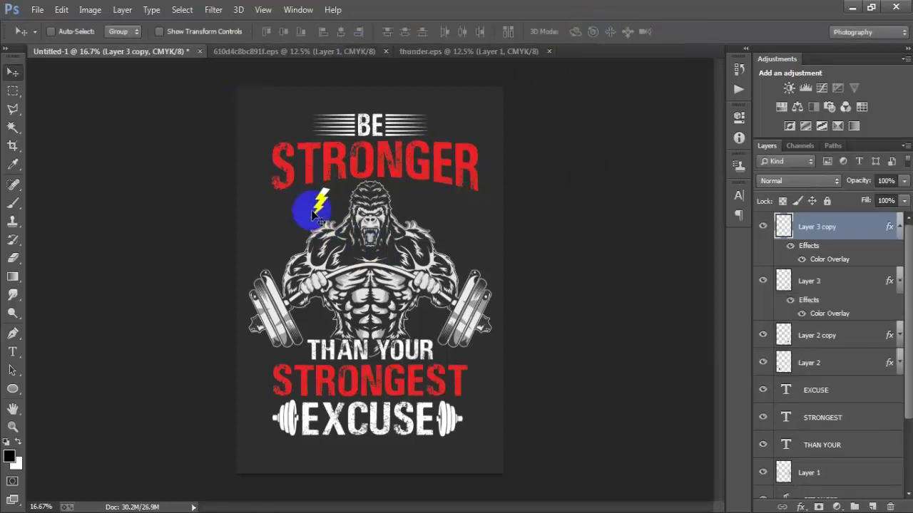
{"action": "left_click_drag", "start_coordinate": [325, 208], "coordinate": [415, 207]}
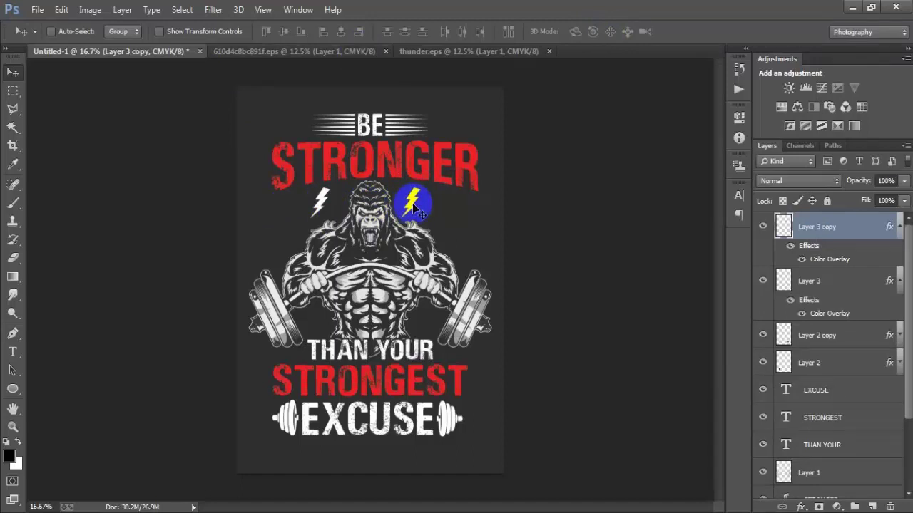
{"action": "key", "text": "ctrl+t"}
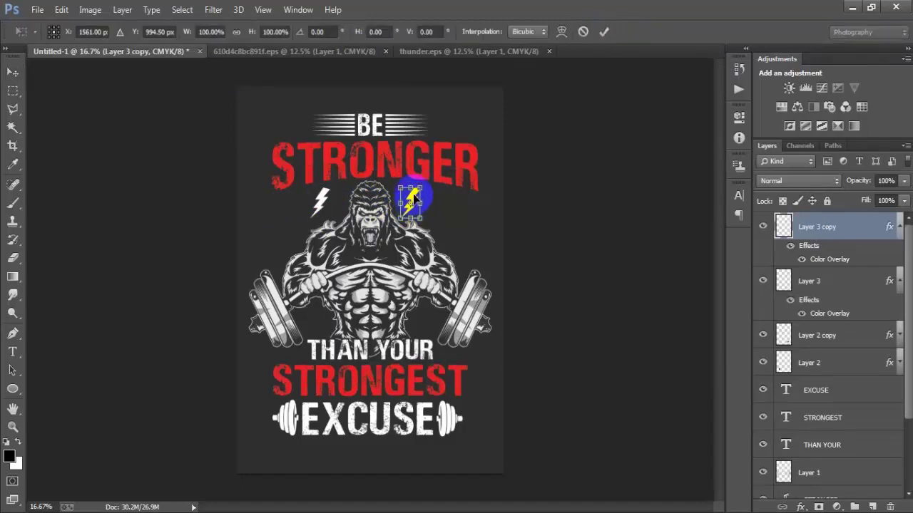
{"action": "right_click", "coordinate": [413, 198]}
{"action": "left_click", "coordinate": [532, 408]}
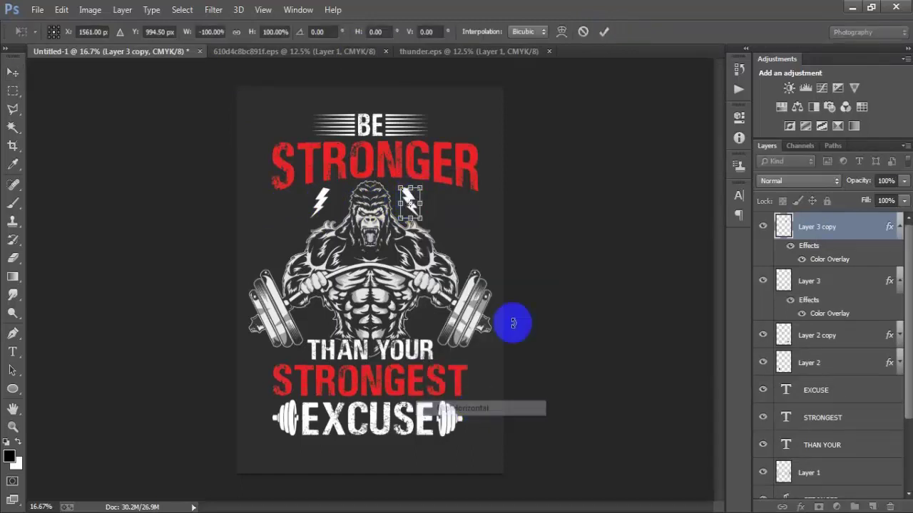
{"action": "left_click", "coordinate": [604, 32]}
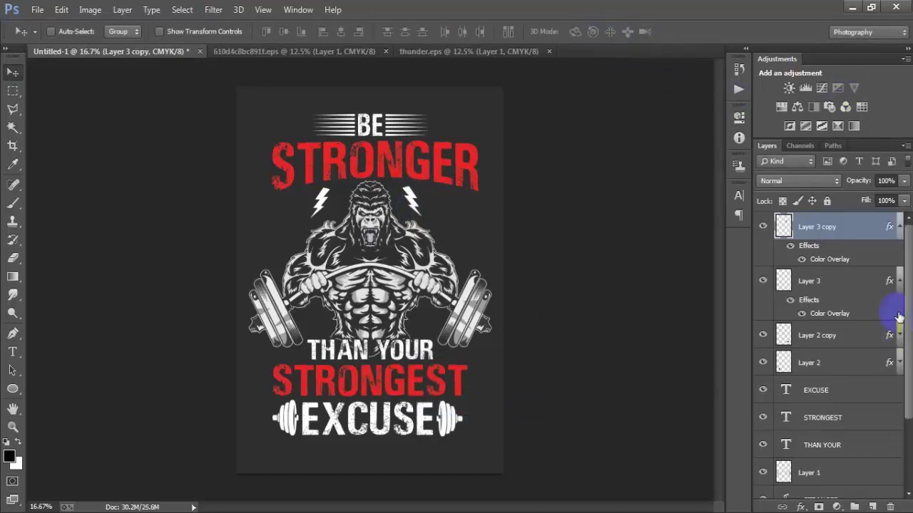
- Collapse the layer effects of both lightning bolt layers and select the two layers together
{"action": "left_click", "coordinate": [899, 281]}
{"action": "left_click", "coordinate": [899, 226]}
{"action": "left_click", "coordinate": [849, 256], "text": "shift"}
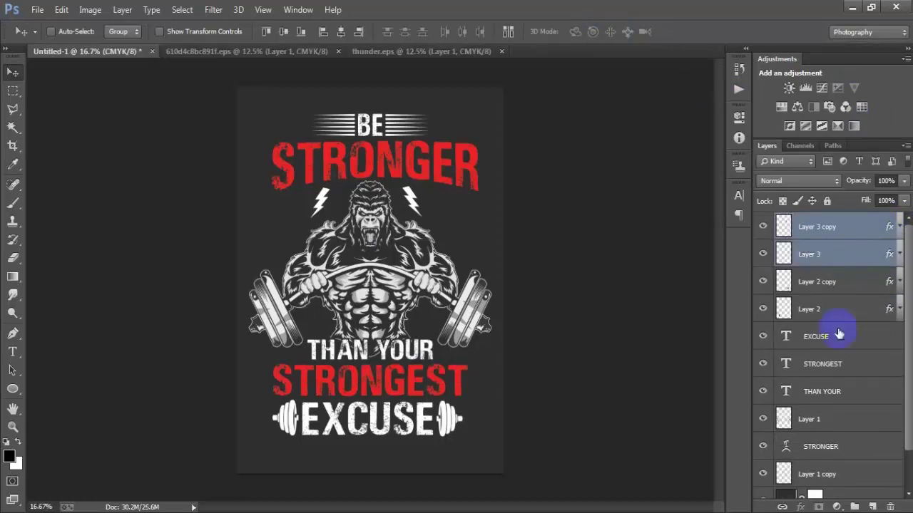
- Identify the gorilla layer by toggling layer visibility, add it to the bolt selection, and distribute the three layers by horizontal centers
{"action": "scroll", "coordinate": [849, 400], "scroll_direction": "down", "scroll_amount": 2}
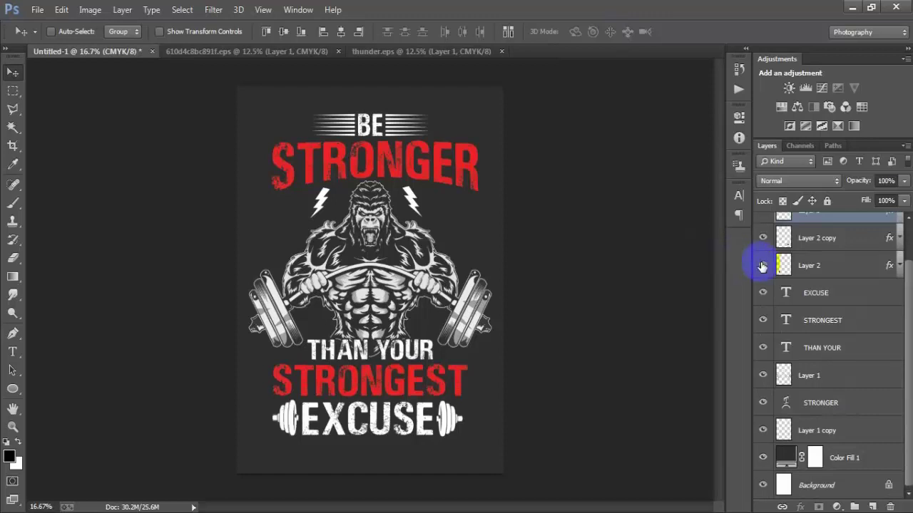
{"action": "left_click", "coordinate": [762, 430]}
{"action": "left_click", "coordinate": [763, 430]}
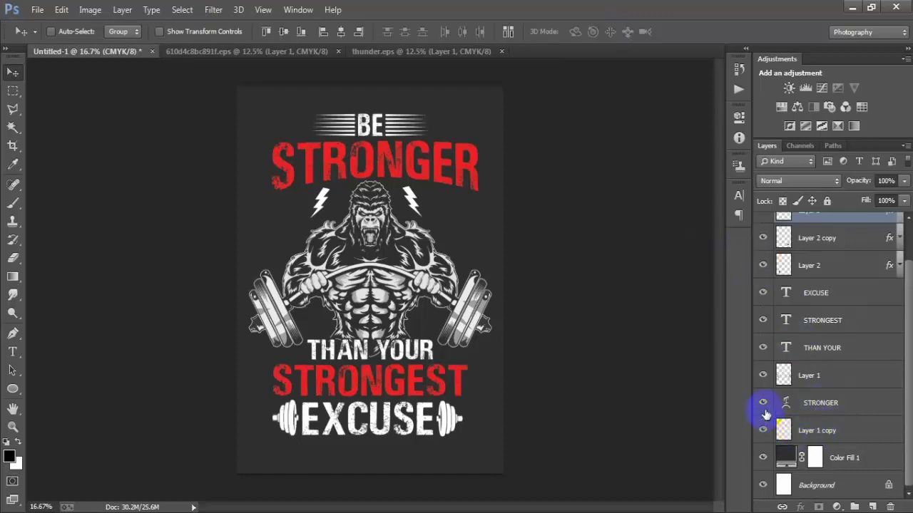
{"action": "left_click", "coordinate": [763, 405]}
{"action": "left_click", "coordinate": [762, 405]}
{"action": "left_click", "coordinate": [762, 375]}
{"action": "left_click", "coordinate": [762, 375]}
{"action": "left_click", "coordinate": [821, 379]}
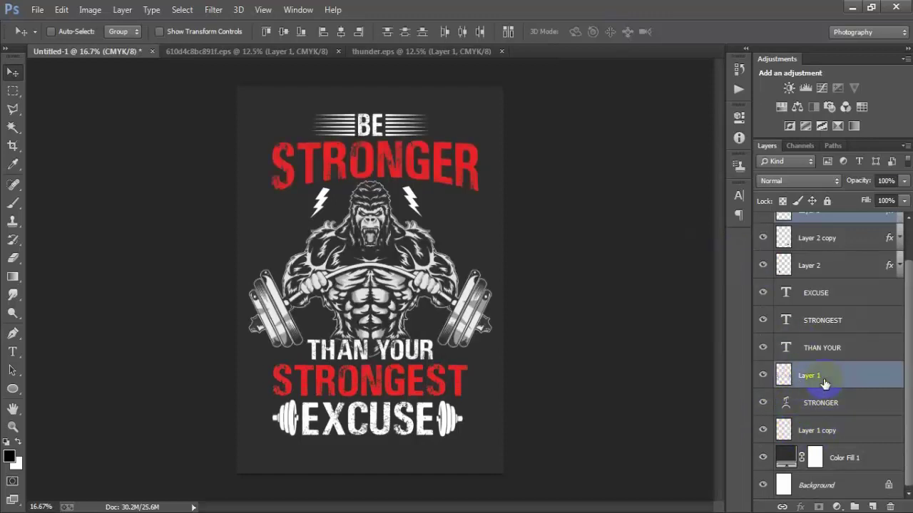
{"action": "left_click", "coordinate": [462, 32]}
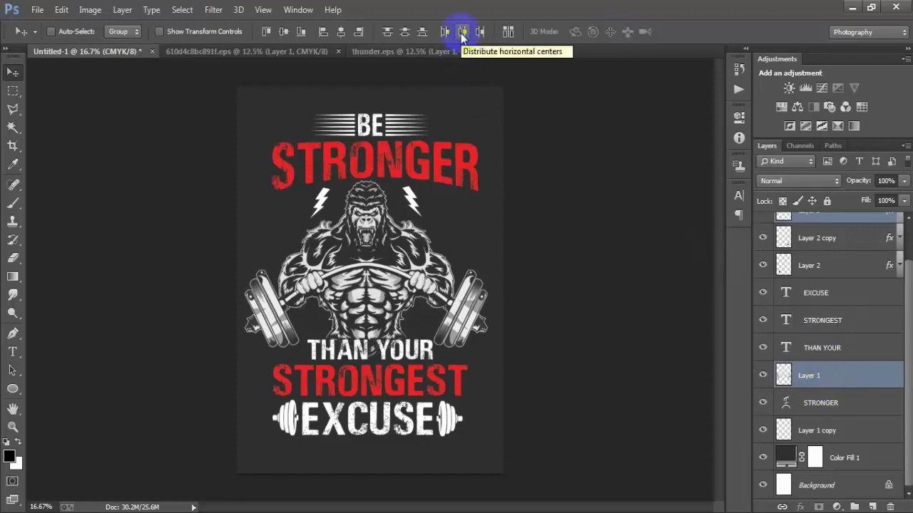
{"action": "left_click", "coordinate": [818, 356], "text": "ctrl"}
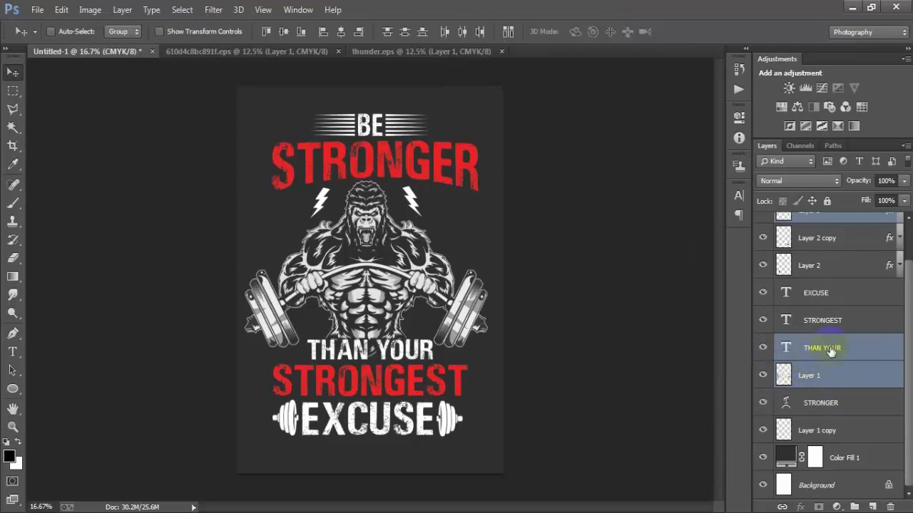
{"action": "left_click", "coordinate": [831, 351]}
{"action": "left_click", "coordinate": [848, 488], "text": "ctrl"}
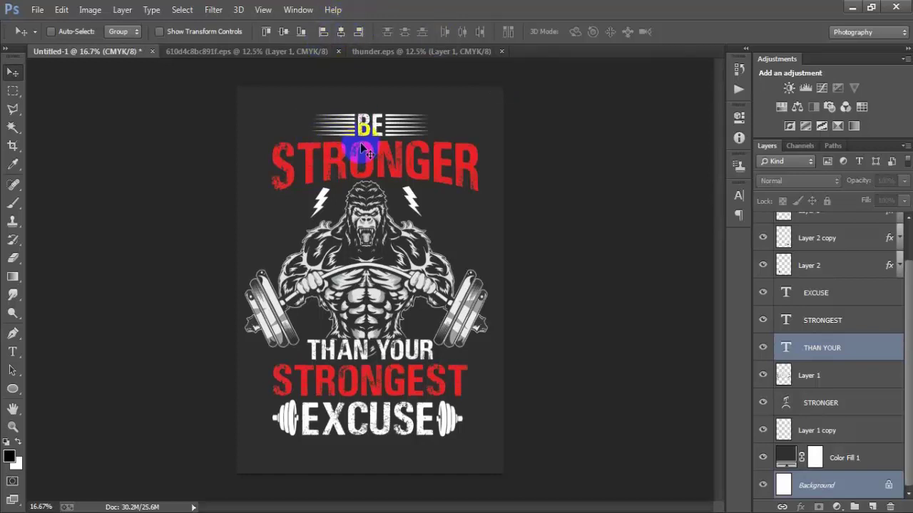
- Nudge the THAN YOUR text layer slightly to the left beneath the gorilla
{"action": "left_click", "coordinate": [836, 350]}
{"action": "key", "text": "Left"}
{"action": "key", "text": "Left"}
{"action": "key", "text": "Left"}
{"action": "key", "text": "Left"}
{"action": "key", "text": "Left"}
{"action": "key", "text": "Left"}
{"action": "key", "text": "Left"}
{"action": "key", "text": "Left"}
{"action": "key", "text": "Left"}
{"action": "key", "text": "Left"}
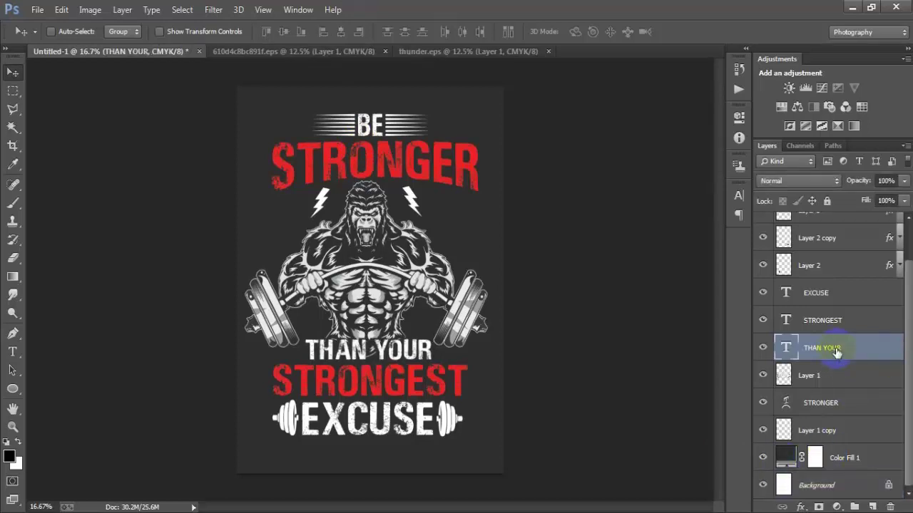
{"action": "key", "text": "Left"}
{"action": "key", "text": "Left"}
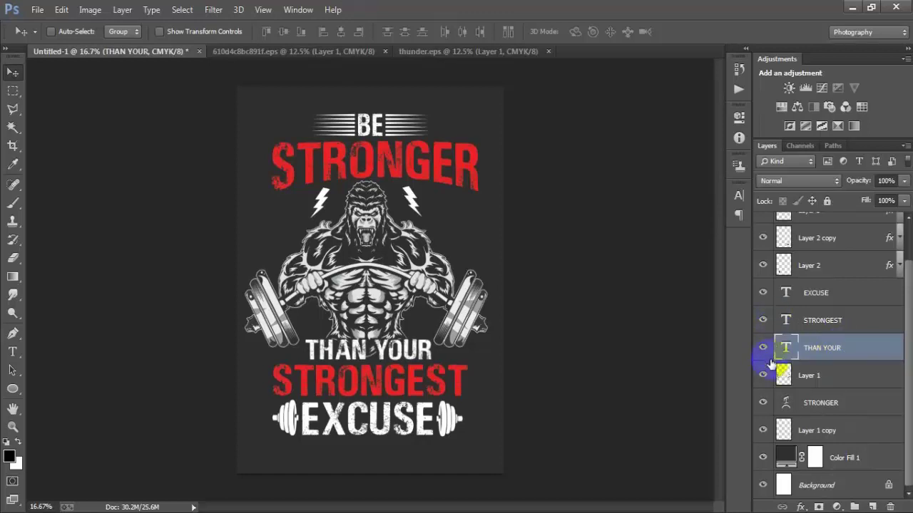
- Group all the artwork layers from Layer 3 copy down to Layer 1 copy and check the group by toggling its visibility
{"action": "scroll", "coordinate": [785, 367], "scroll_direction": "up", "scroll_amount": 2}
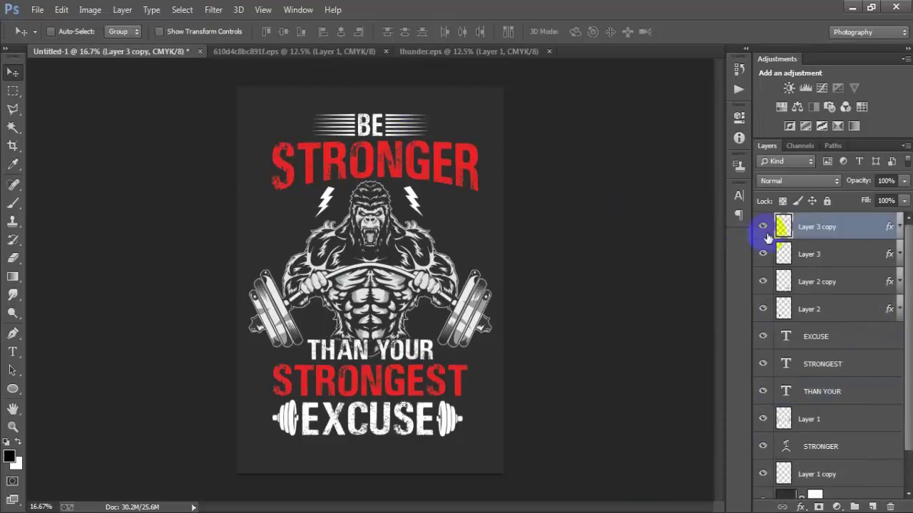
{"action": "scroll", "coordinate": [825, 366], "scroll_direction": "down", "scroll_amount": 2}
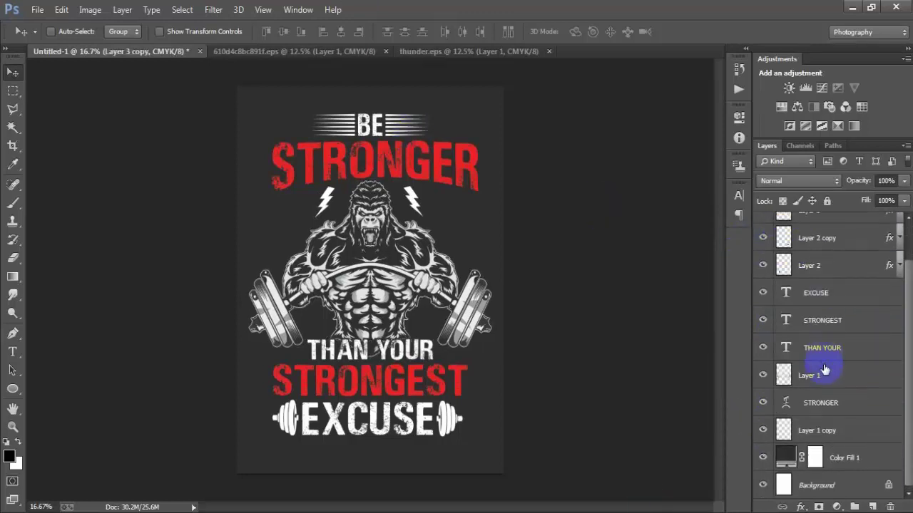
{"action": "left_click", "coordinate": [839, 434], "text": "shift"}
{"action": "key", "text": "ctrl+g"}
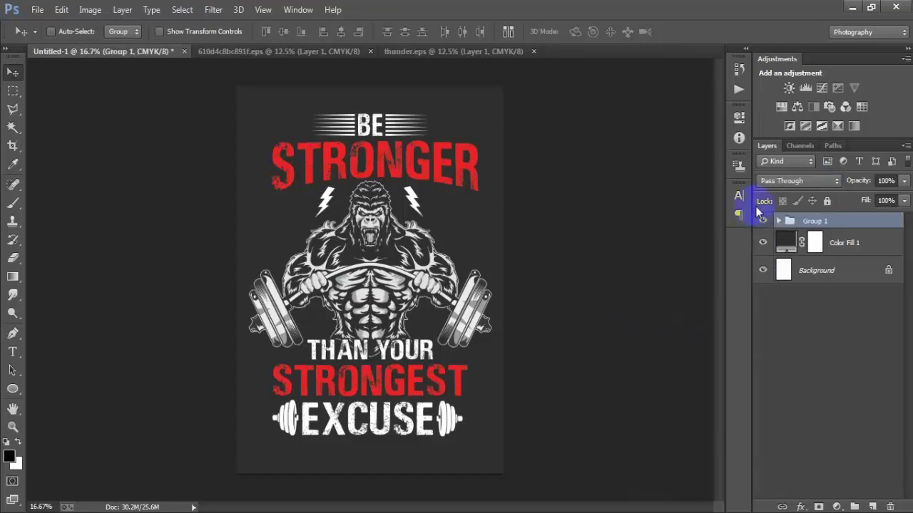
{"action": "left_click", "coordinate": [763, 221]}
{"action": "left_click", "coordinate": [762, 221]}
- Change the Color Fill 1 background color to black, 000000
{"action": "double_click", "coordinate": [785, 245]}
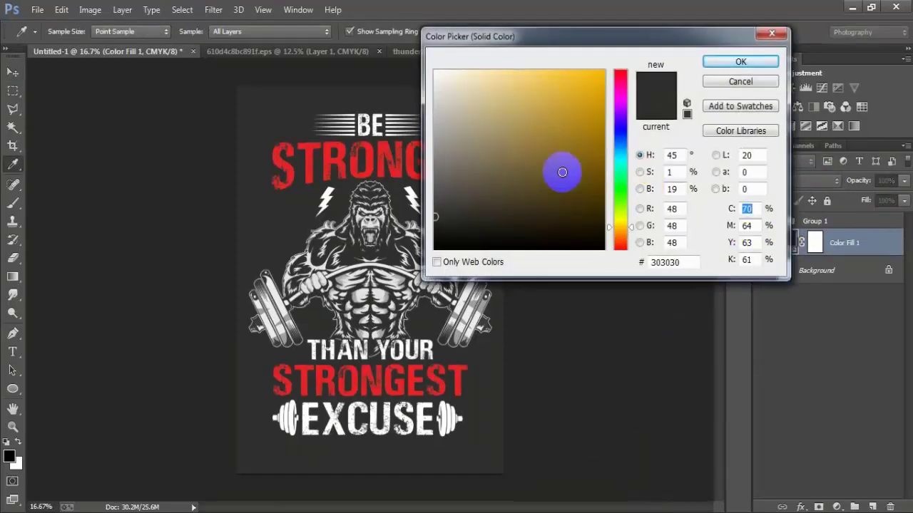
{"action": "left_click", "coordinate": [386, 278]}
{"action": "left_click", "coordinate": [706, 62]}
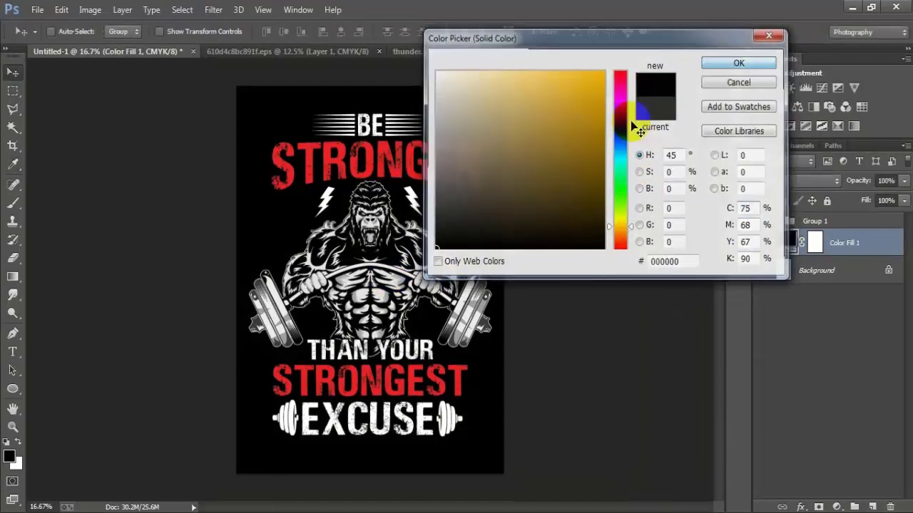
- Close the gorilla source file 610d4c8bc891f.eps and thunder.eps without saving changes
{"action": "left_click", "coordinate": [379, 51]}
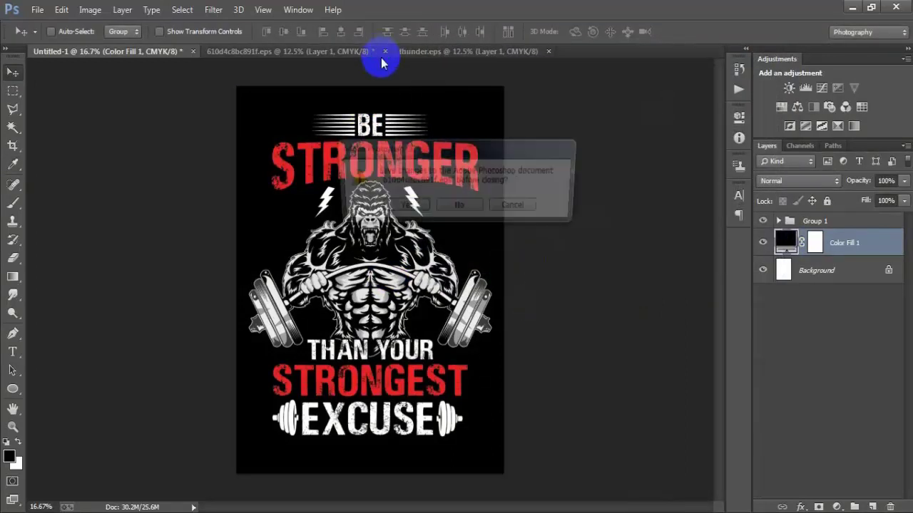
{"action": "left_click", "coordinate": [458, 206]}
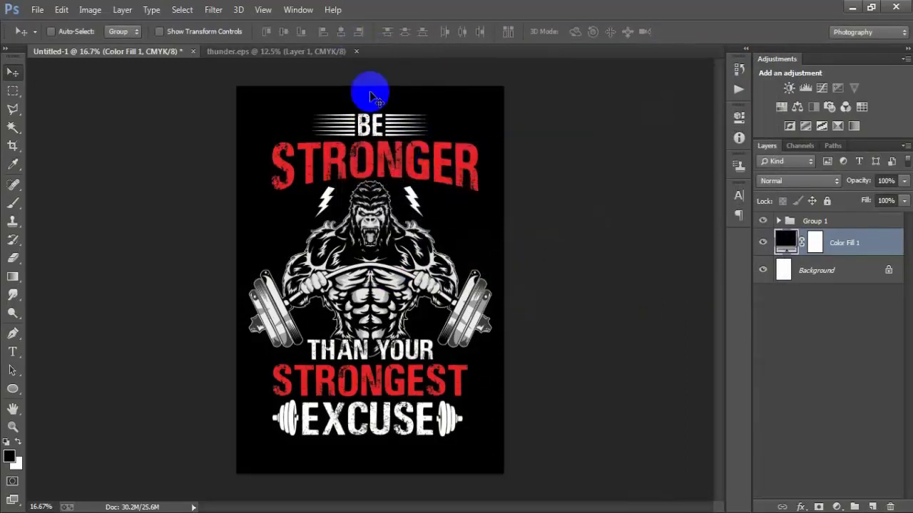
{"action": "left_click", "coordinate": [357, 52]}
{"action": "left_click", "coordinate": [458, 207]}
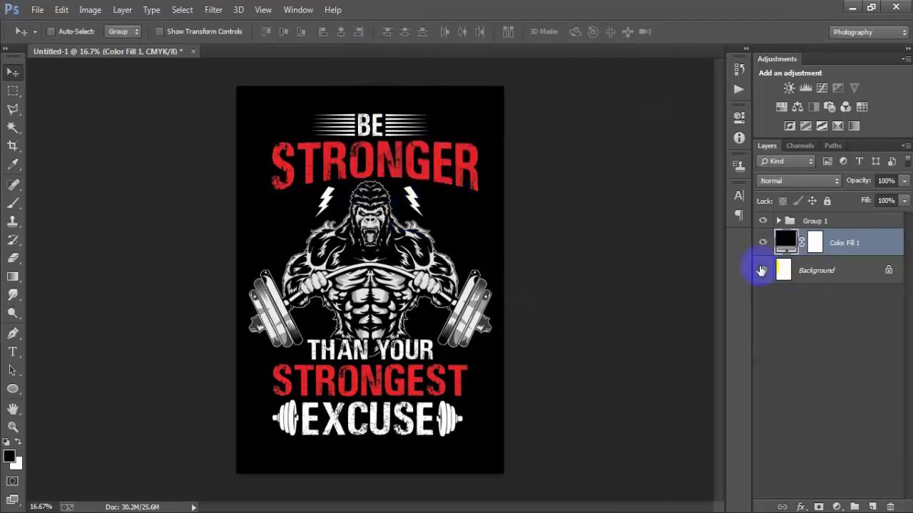
- Hide the Background and Color Fill 1 layers and set up a web export as PNG-24 with transparency
{"action": "left_click_drag", "start_coordinate": [762, 270], "coordinate": [762, 243]}
{"action": "key", "text": "ctrl+alt+shift+s"}
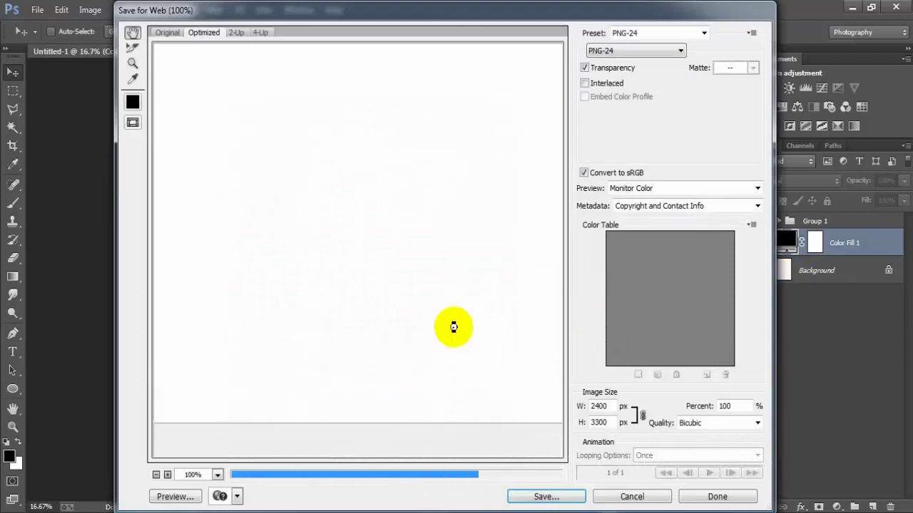
{"action": "scroll", "coordinate": [358, 291], "scroll_direction": "down", "scroll_amount": 10}
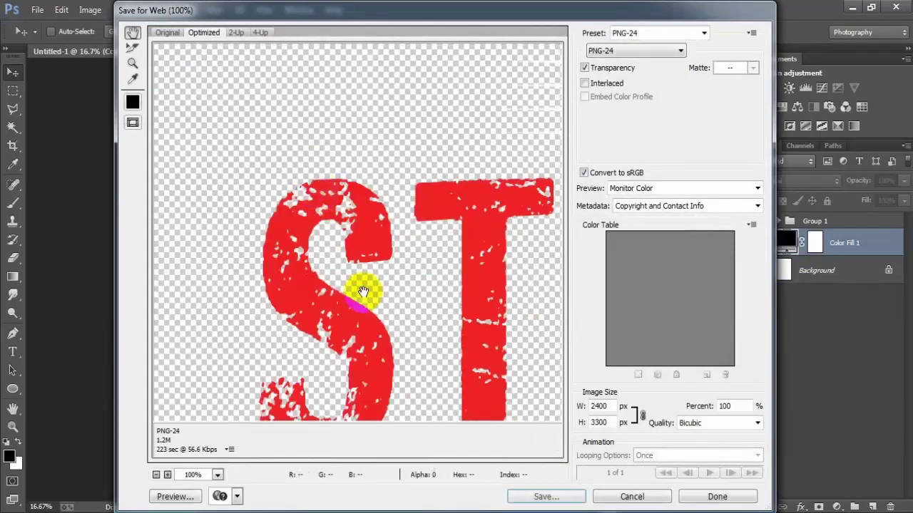
{"action": "scroll", "coordinate": [343, 348], "scroll_direction": "down", "scroll_amount": 3}
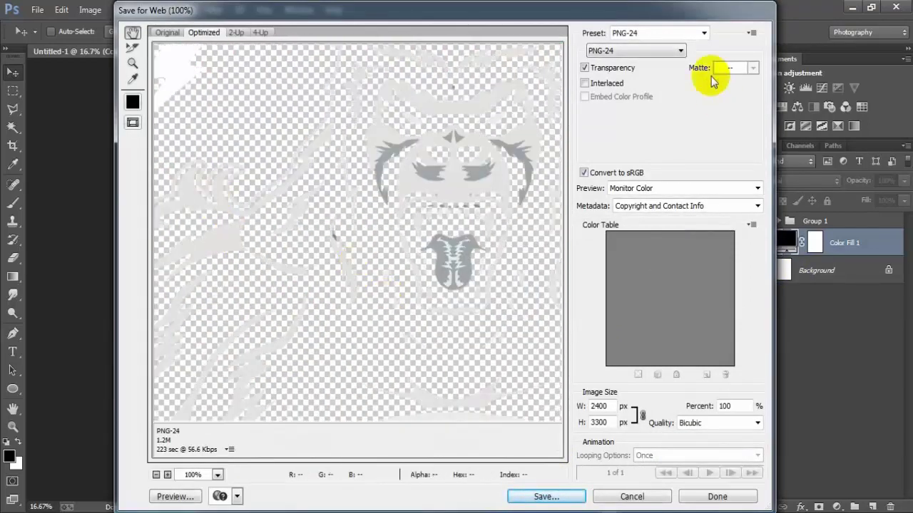
{"action": "left_click", "coordinate": [660, 51]}
{"action": "left_click", "coordinate": [613, 91]}
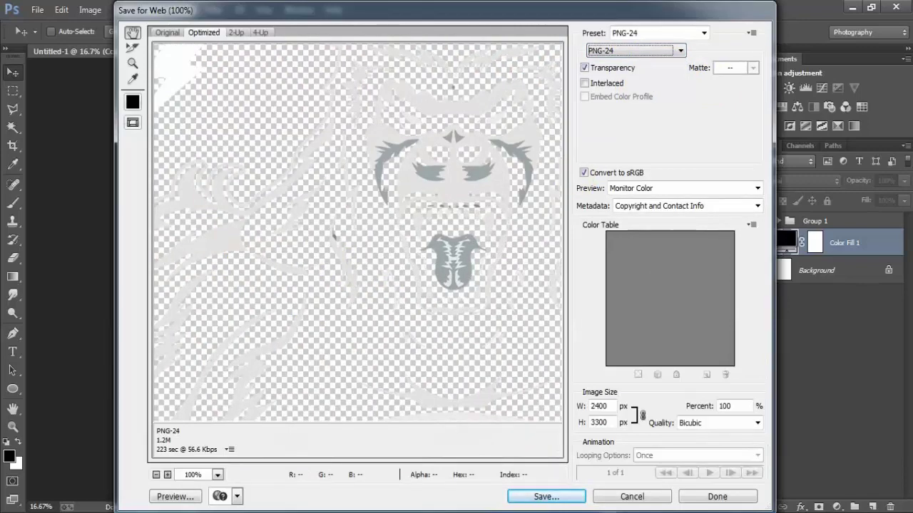
- Save the transparent PNG export to the Desktop under the file name 2
{"action": "left_click", "coordinate": [546, 496]}
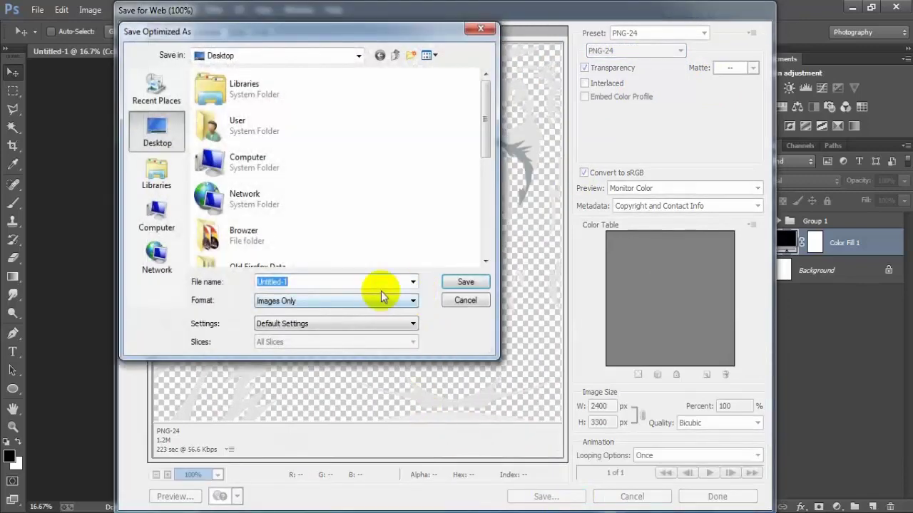
{"action": "type", "text": "1"}
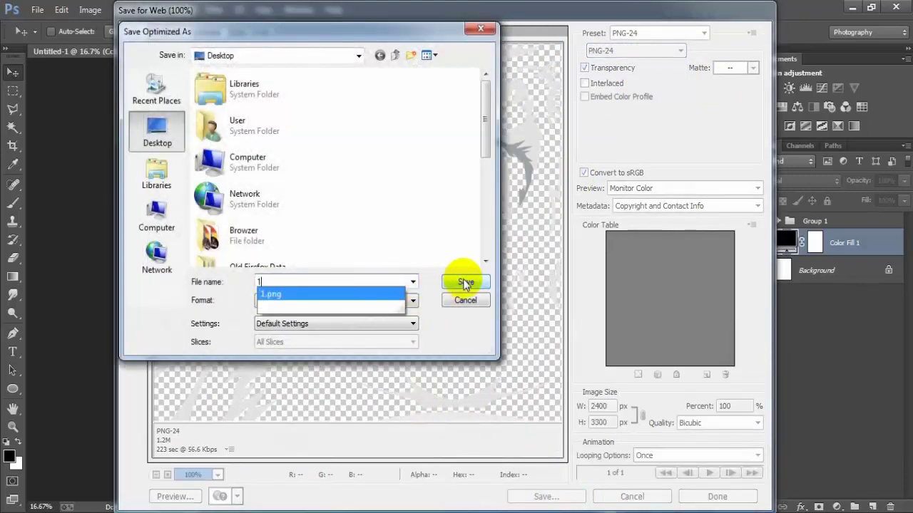
{"action": "key", "text": "BackSpace"}
{"action": "type", "text": "2"}
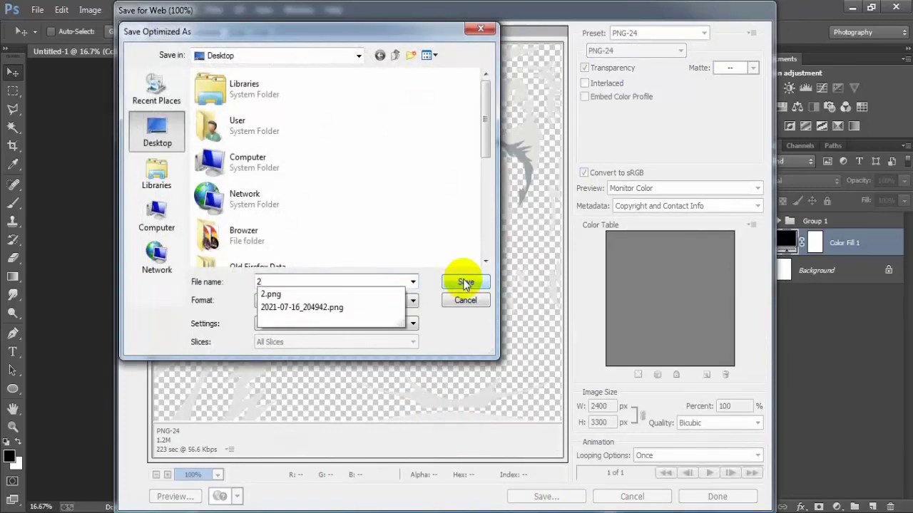
{"action": "left_click", "coordinate": [465, 284]}
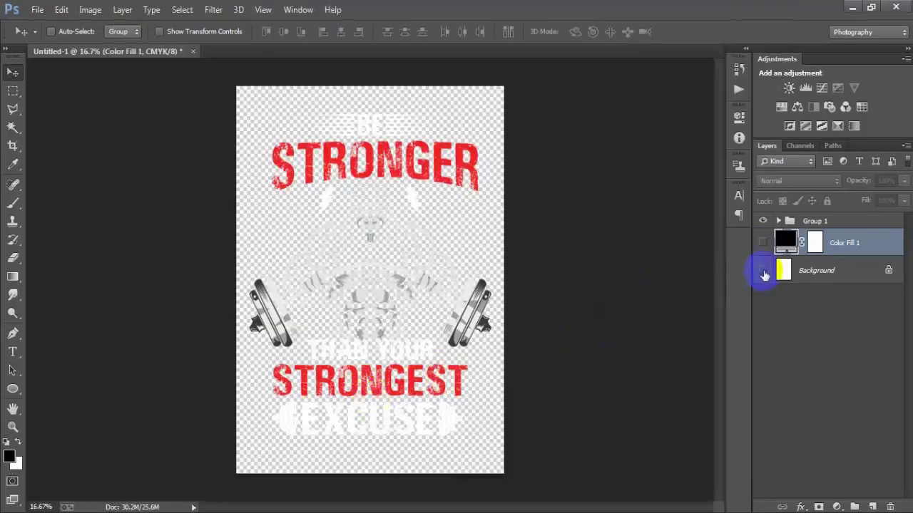
- Show the Background and Color Fill 1 layers again and set the fill color to very dark navy, 000311
{"action": "left_click", "coordinate": [763, 271]}
{"action": "left_click", "coordinate": [761, 242]}
{"action": "double_click", "coordinate": [783, 242]}
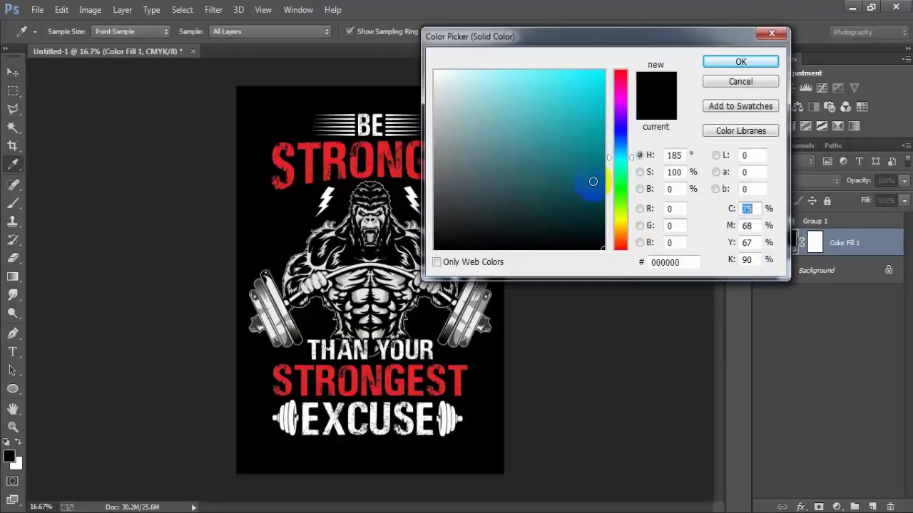
{"action": "mouse_move", "coordinate": [593, 182]}
{"action": "left_mouse_down"}
{"action": "mouse_move", "coordinate": [575, 171]}
{"action": "mouse_move", "coordinate": [598, 136]}
{"action": "mouse_move", "coordinate": [622, 136]}
{"action": "mouse_move", "coordinate": [601, 204]}
{"action": "mouse_move", "coordinate": [601, 230]}
{"action": "mouse_move", "coordinate": [613, 236]}
{"action": "left_mouse_up"}
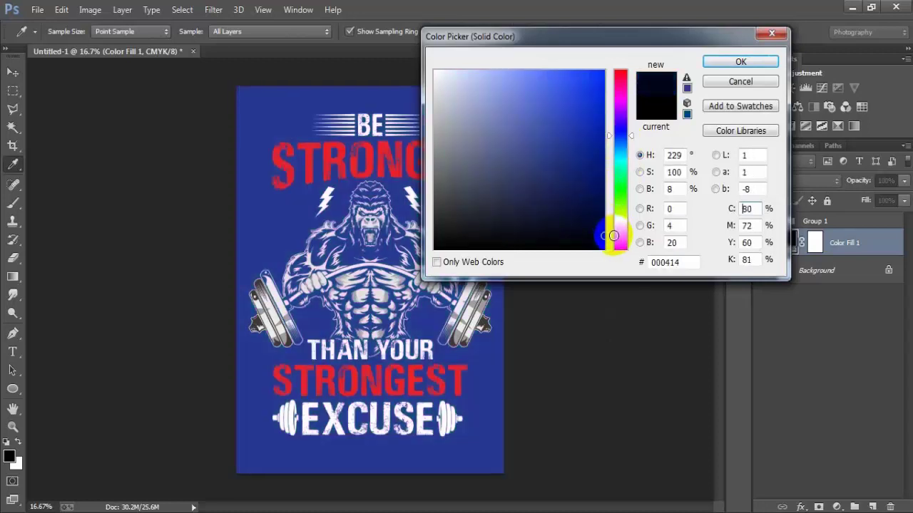
{"action": "double_click", "coordinate": [681, 263]}
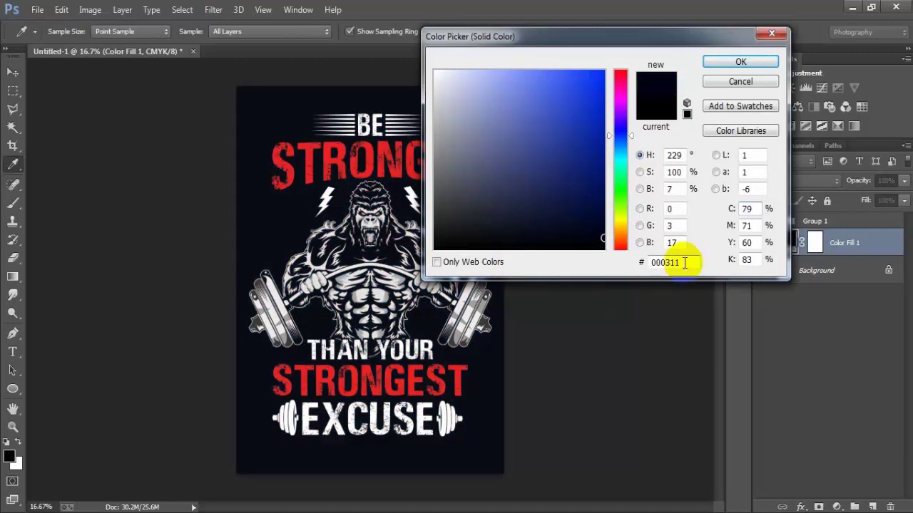
{"action": "left_click", "coordinate": [740, 62]}
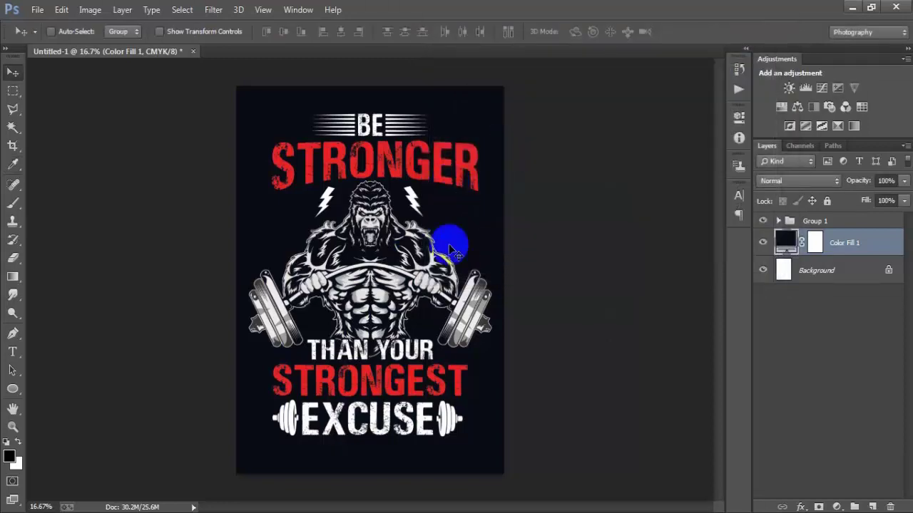
- Examine the finished design up close on its dark background, from the BE STRONGER heading down to the EXCUSE line
{"action": "key", "text": "ctrl+plus"}
{"action": "scroll", "coordinate": [482, 252], "scroll_direction": "up", "scroll_amount": 4}
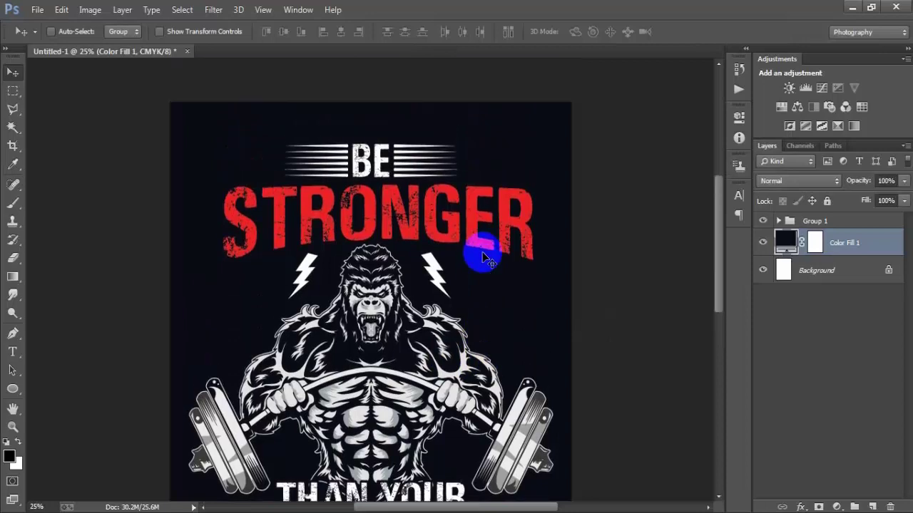
{"action": "scroll", "coordinate": [483, 257], "scroll_direction": "down", "scroll_amount": 6}
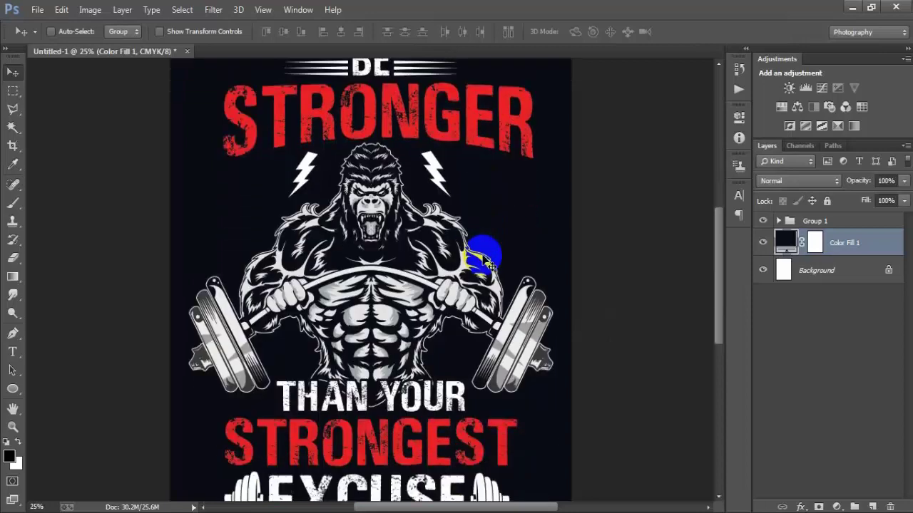
{"action": "scroll", "coordinate": [489, 264], "scroll_direction": "down", "scroll_amount": 1}
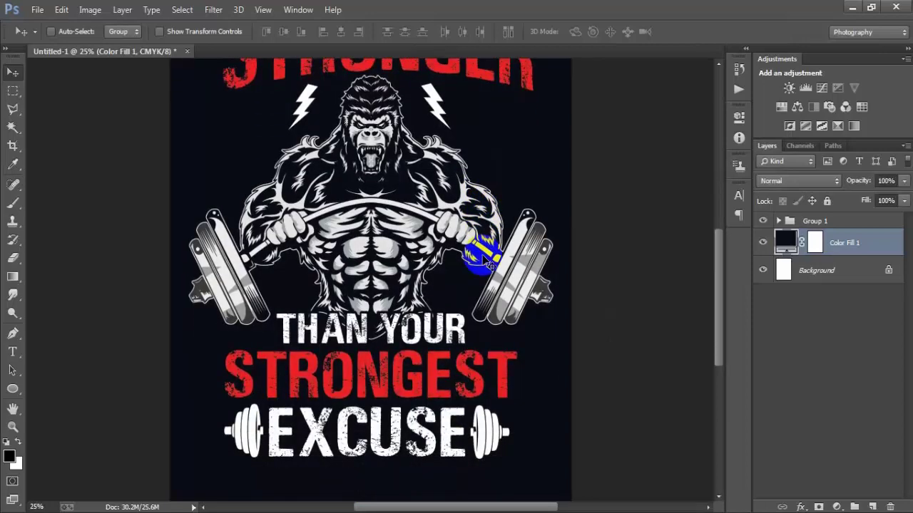
{"action": "scroll", "coordinate": [490, 265], "scroll_direction": "up", "scroll_amount": 1}
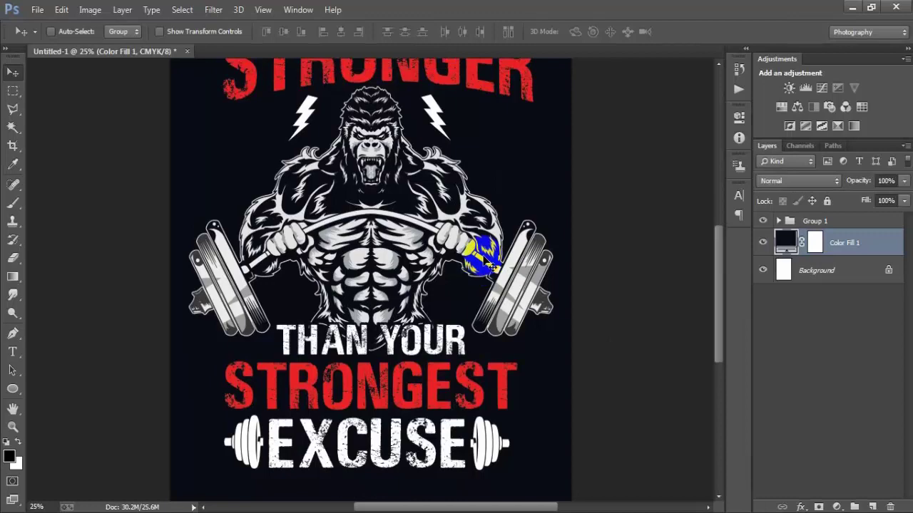
{"action": "scroll", "coordinate": [490, 265], "scroll_direction": "down", "scroll_amount": 1}
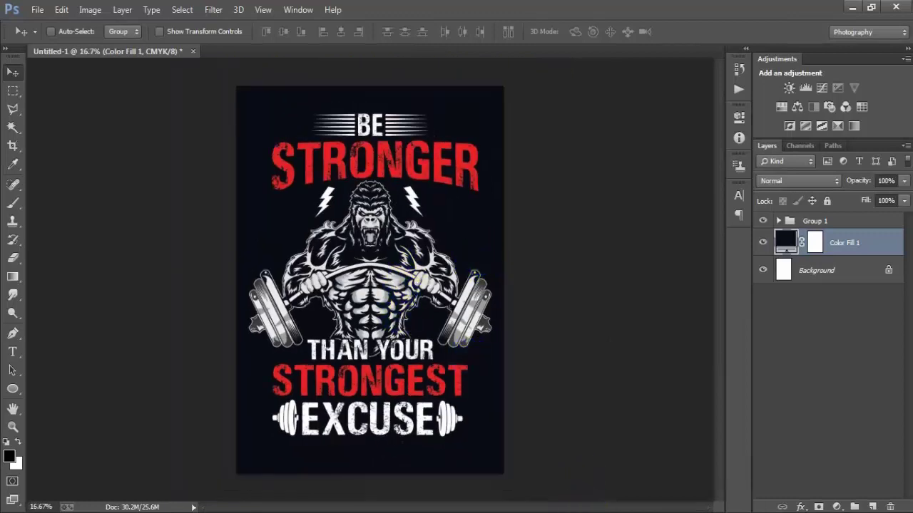